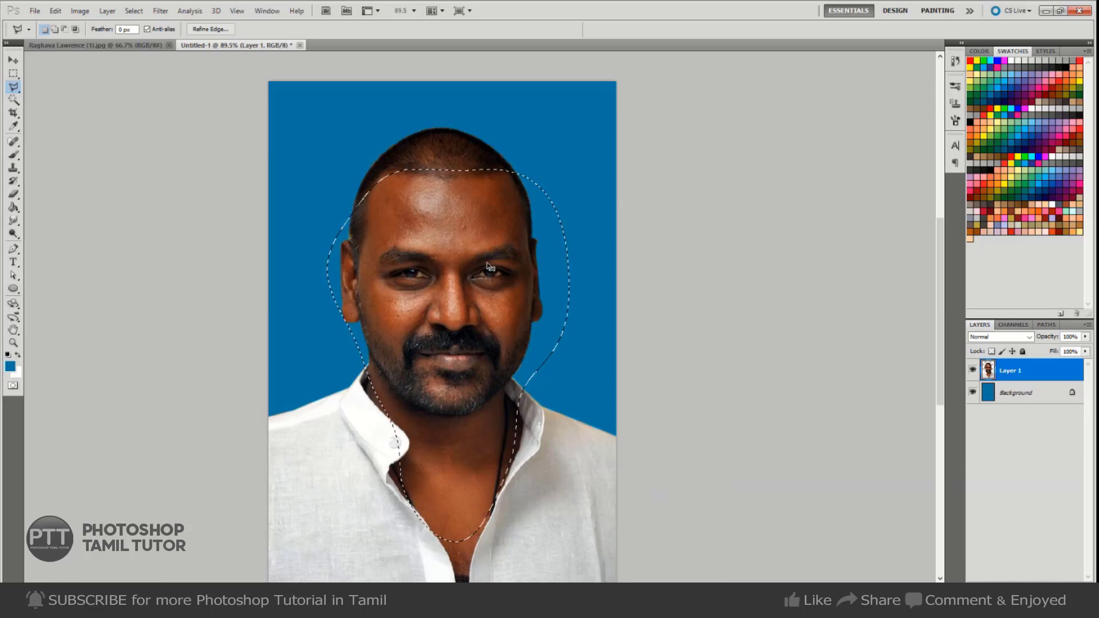
Brighten the selected face and neck with Levels, setting the RGB midtone to 1.30 and the white input level to about 226
key(ctrl+l)
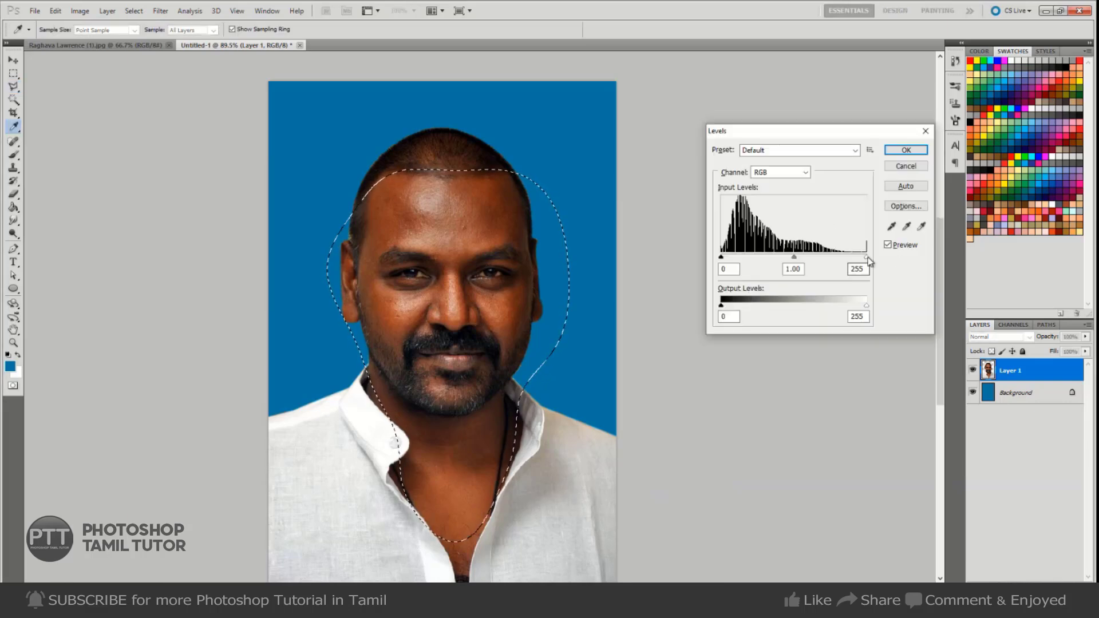
drag(832, 137, 766, 171)
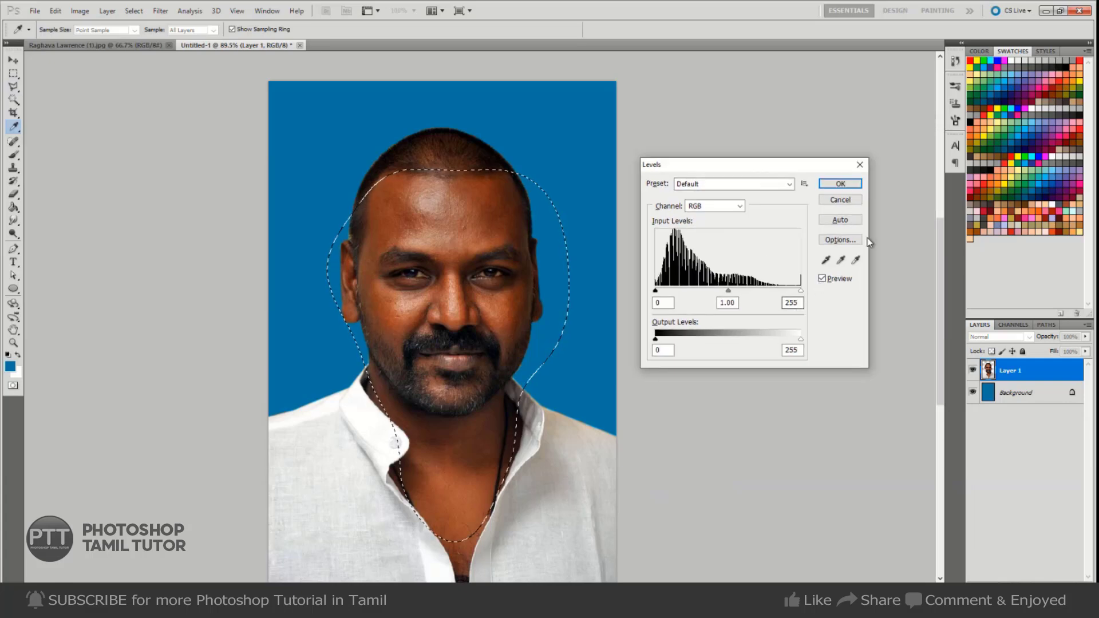
key(ctrl+h)
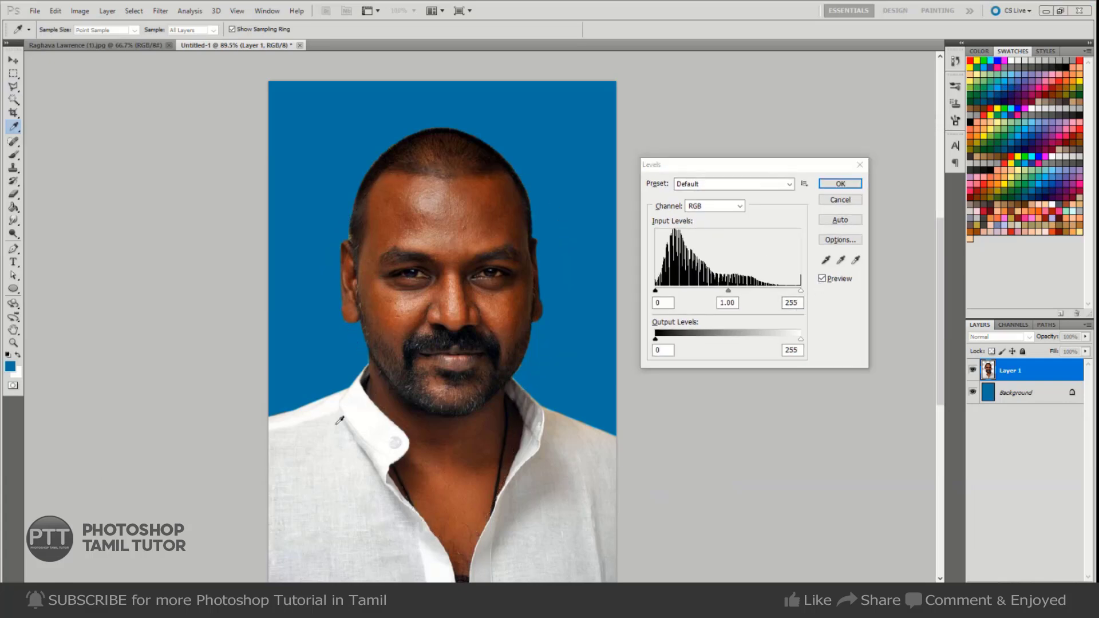
click(780, 290)
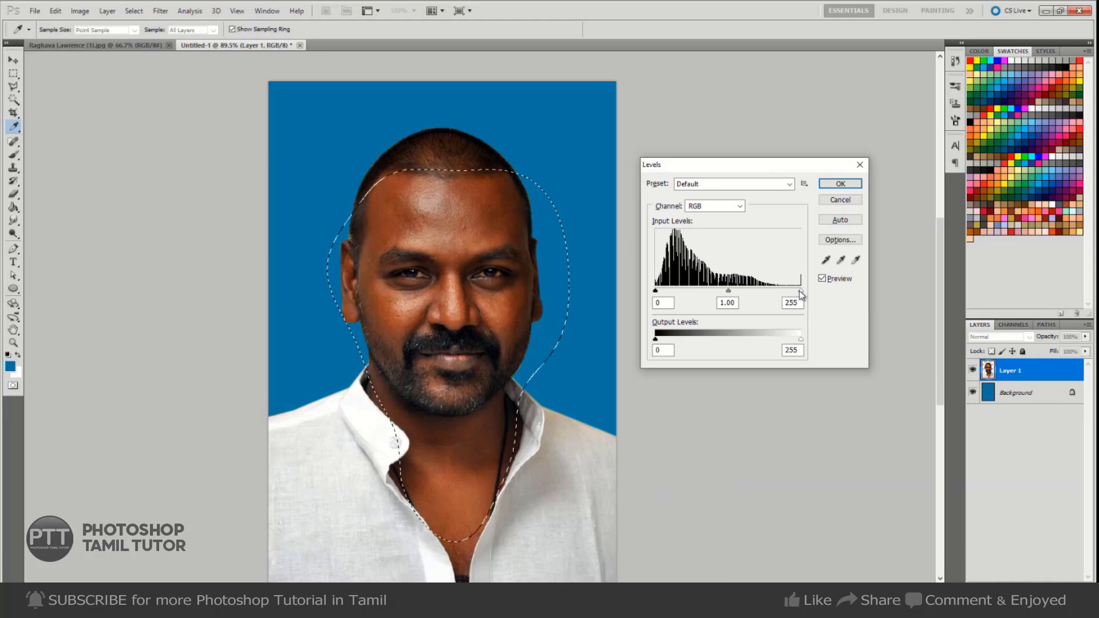
mouse_move(800, 291)
mouse_down()
mouse_move(777, 292)
mouse_move(798, 289)
mouse_up()
drag(724, 291, 712, 293)
drag(793, 290, 785, 295)
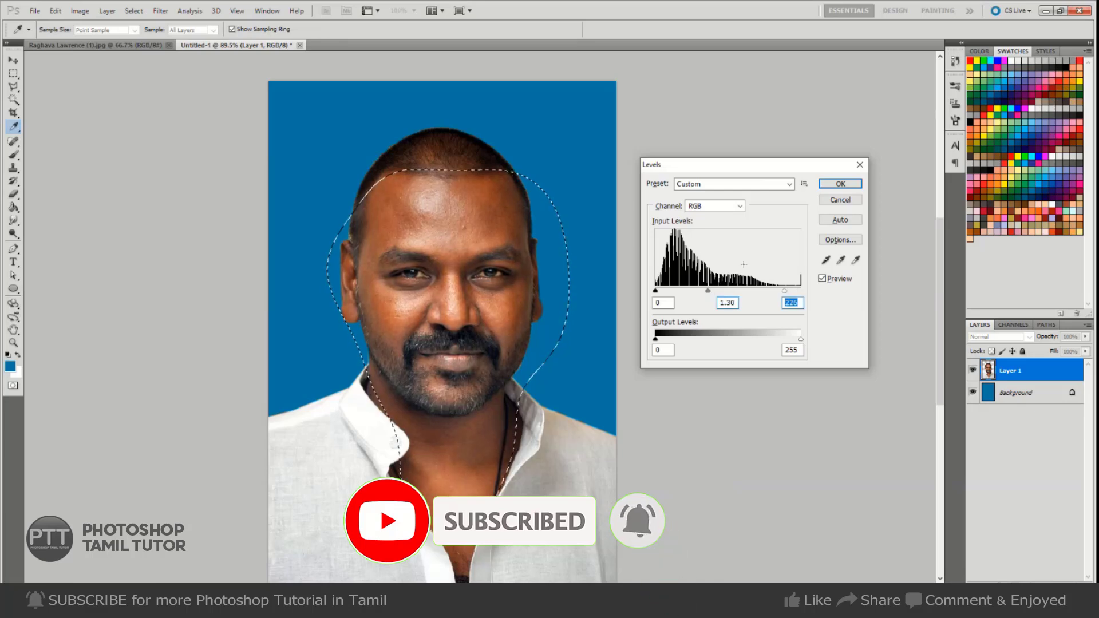
Lower the Red channel's midtone level to 0.93
click(738, 206)
click(718, 227)
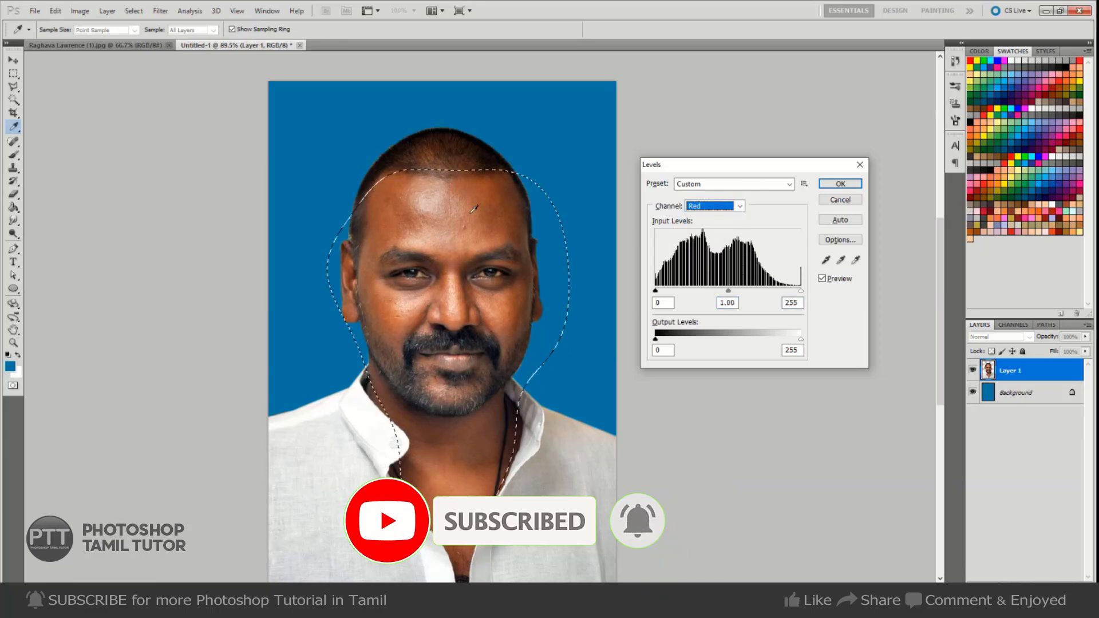
drag(727, 291, 732, 293)
Slightly adjust the Green and Blue channel midtones and apply the Levels correction
click(739, 206)
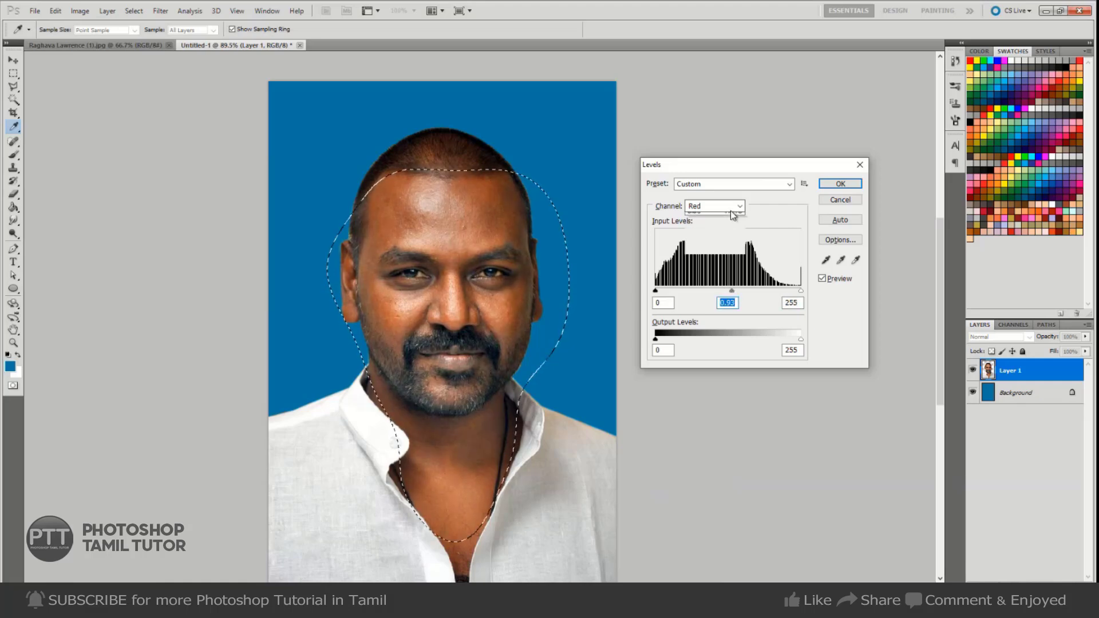
click(719, 241)
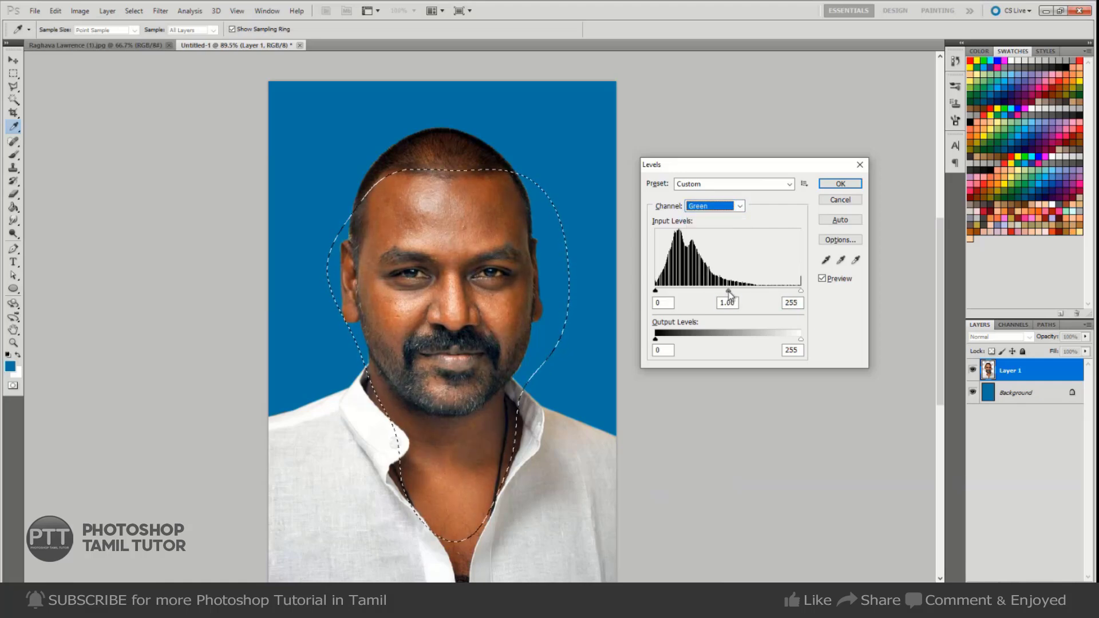
drag(727, 291, 728, 293)
click(729, 206)
click(720, 243)
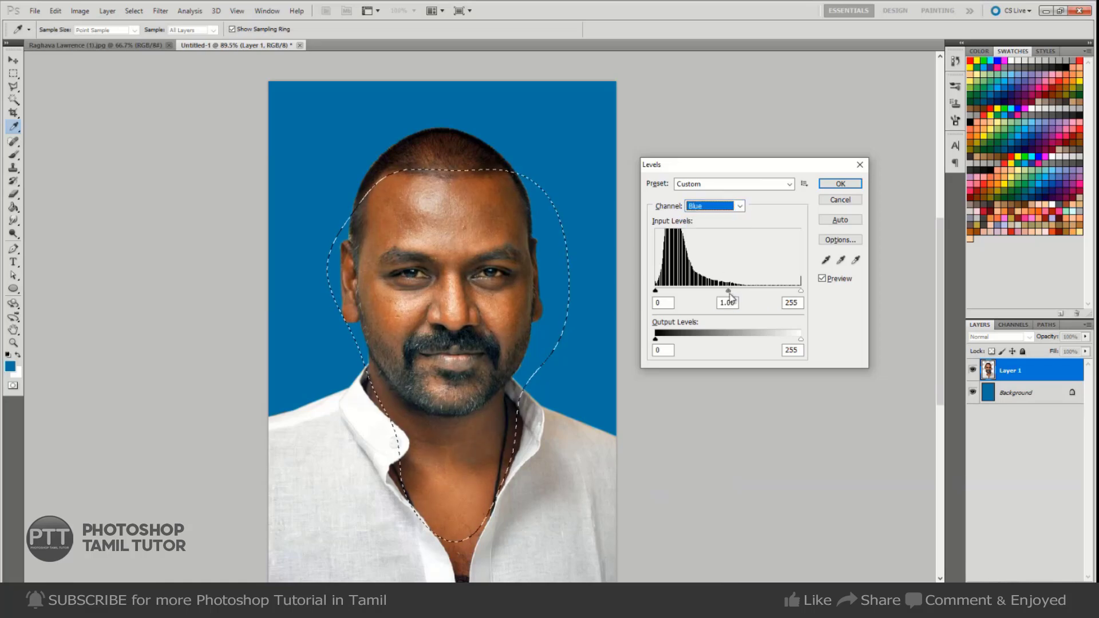
drag(729, 293, 728, 293)
click(839, 183)
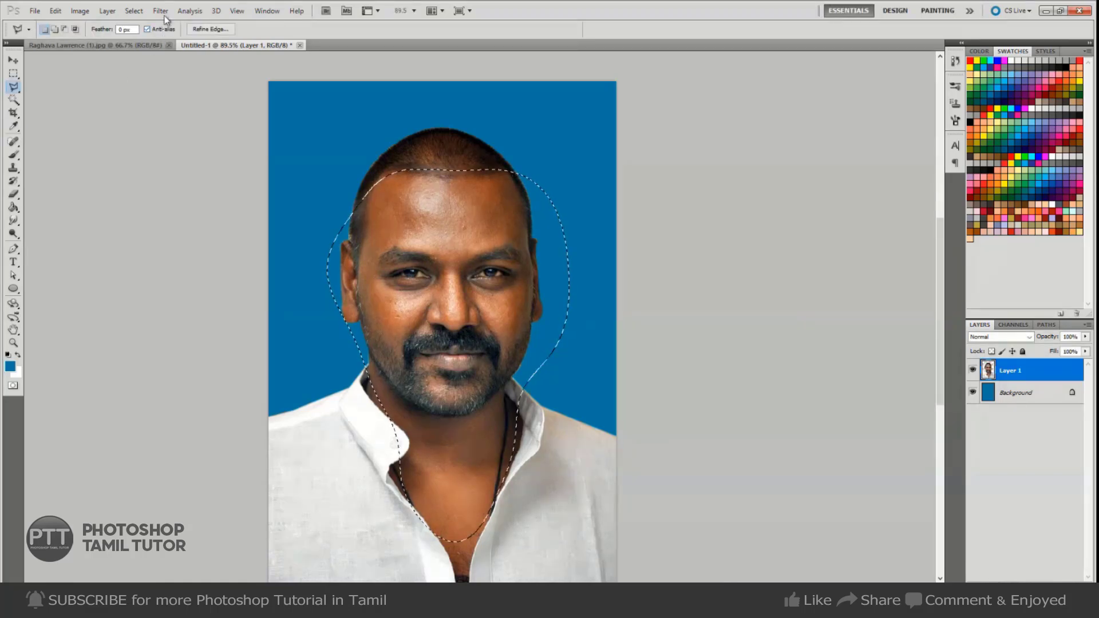
Sharpen the selected face with Unsharp Mask at 89% amount and 0.1 pixel radius, comparing the preview before applying it
click(162, 11)
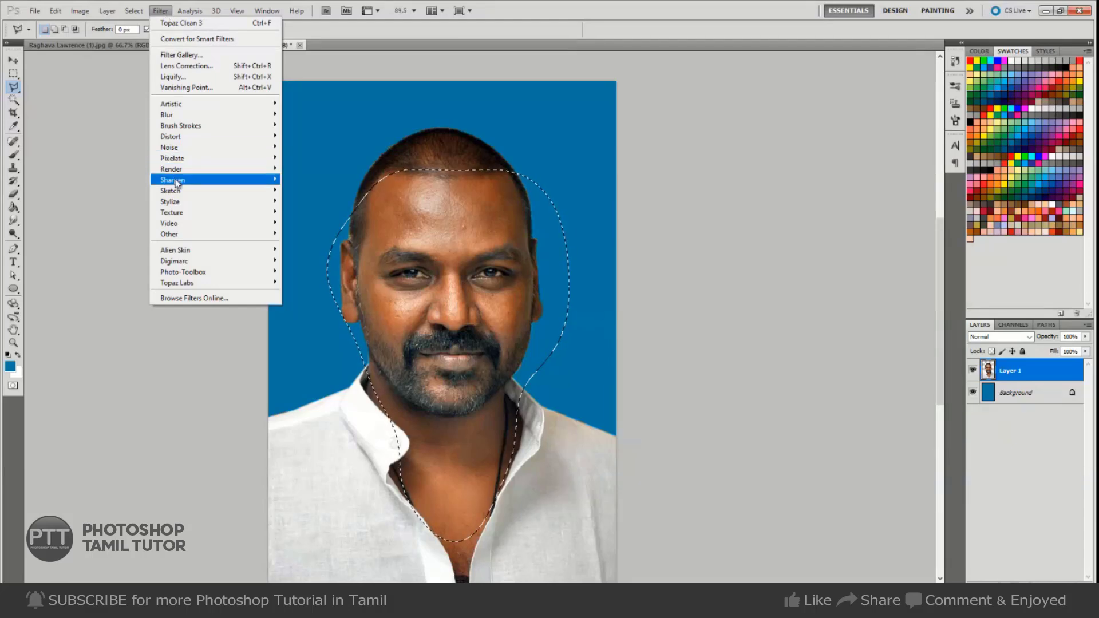
mouse_move(177, 181)
click(331, 224)
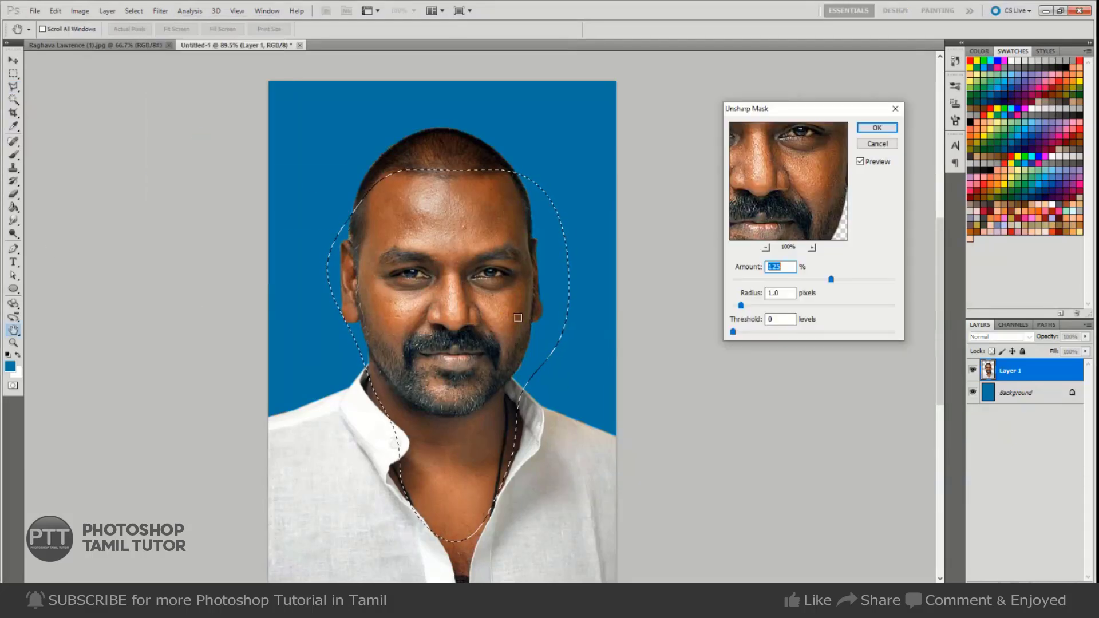
click(809, 279)
drag(740, 305, 698, 310)
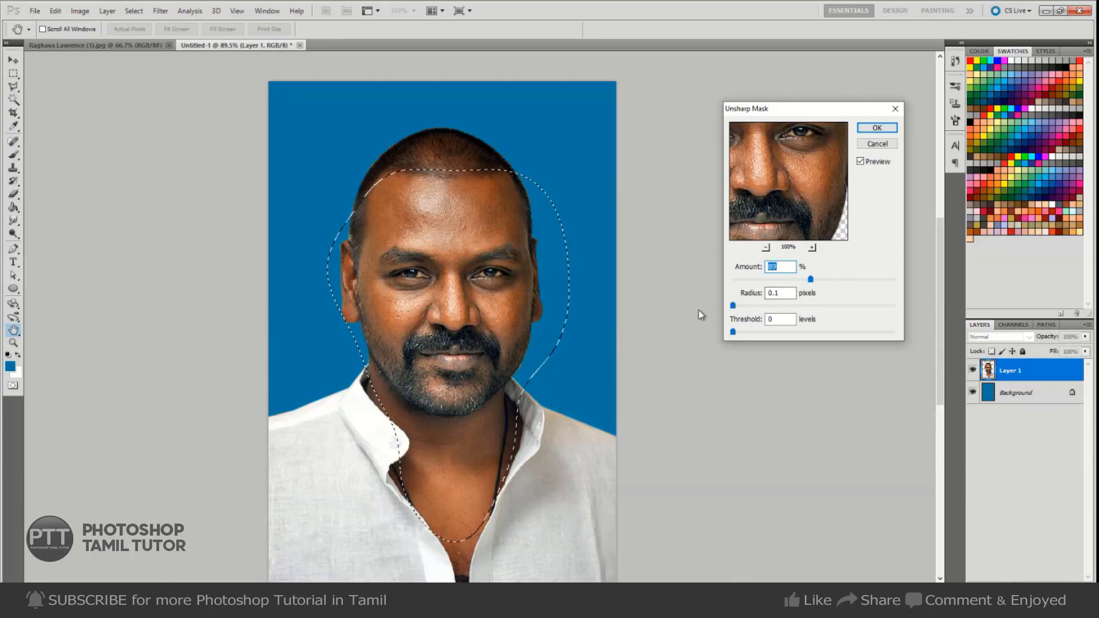
click(860, 162)
drag(811, 168, 808, 206)
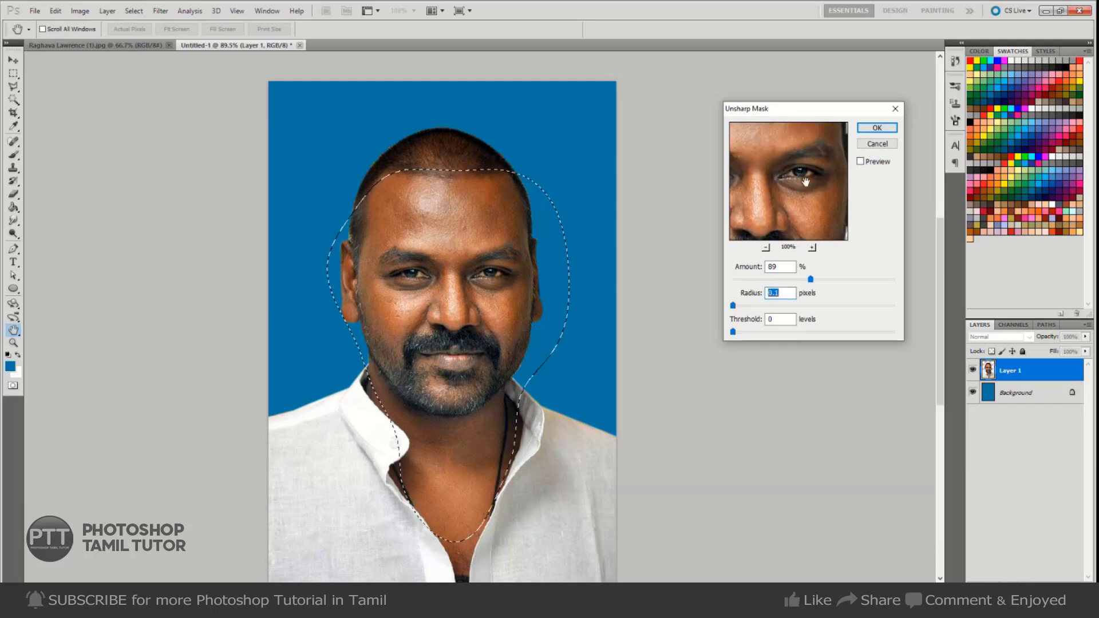
click(863, 162)
click(863, 162)
key(Return)
Deselect the face and merge the portrait layer with the blue background into one layer
key(l)
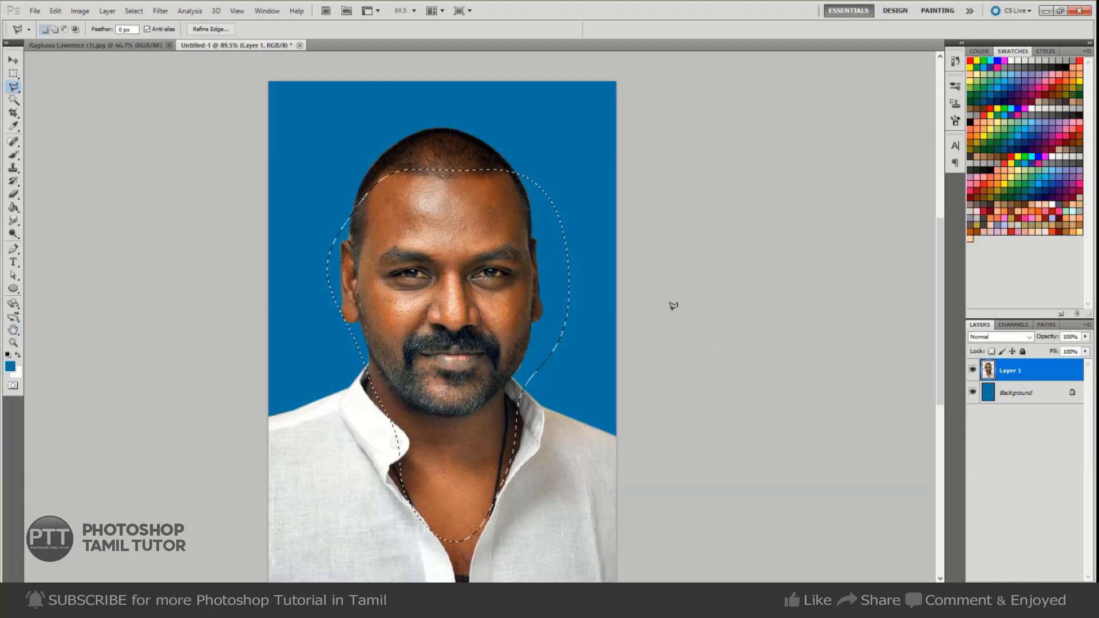
key(ctrl+d)
key(v)
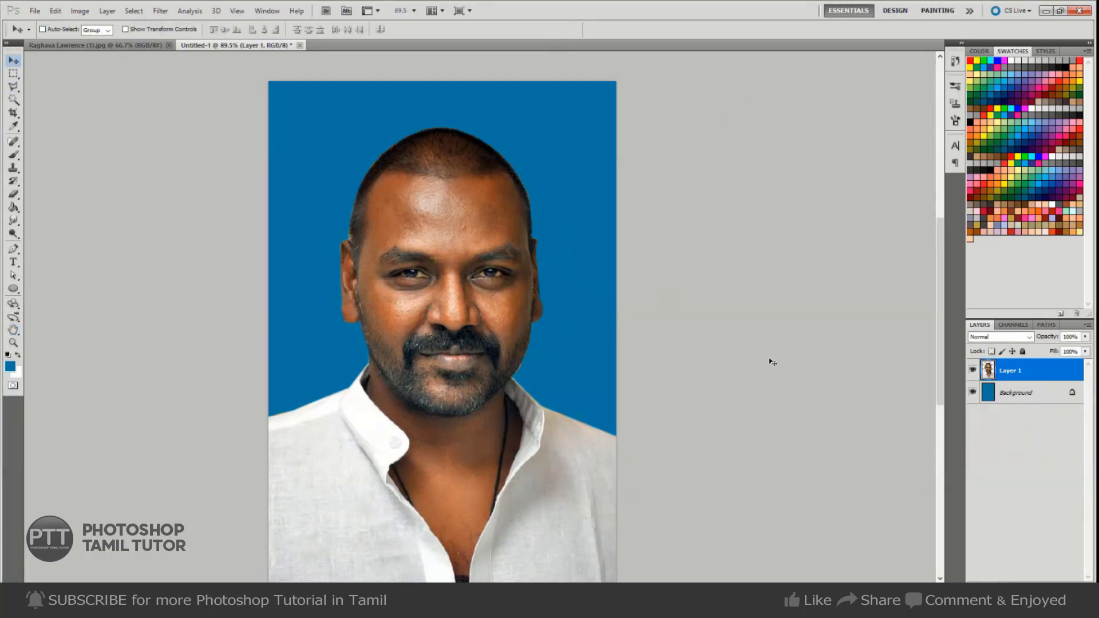
shift+click(1023, 393)
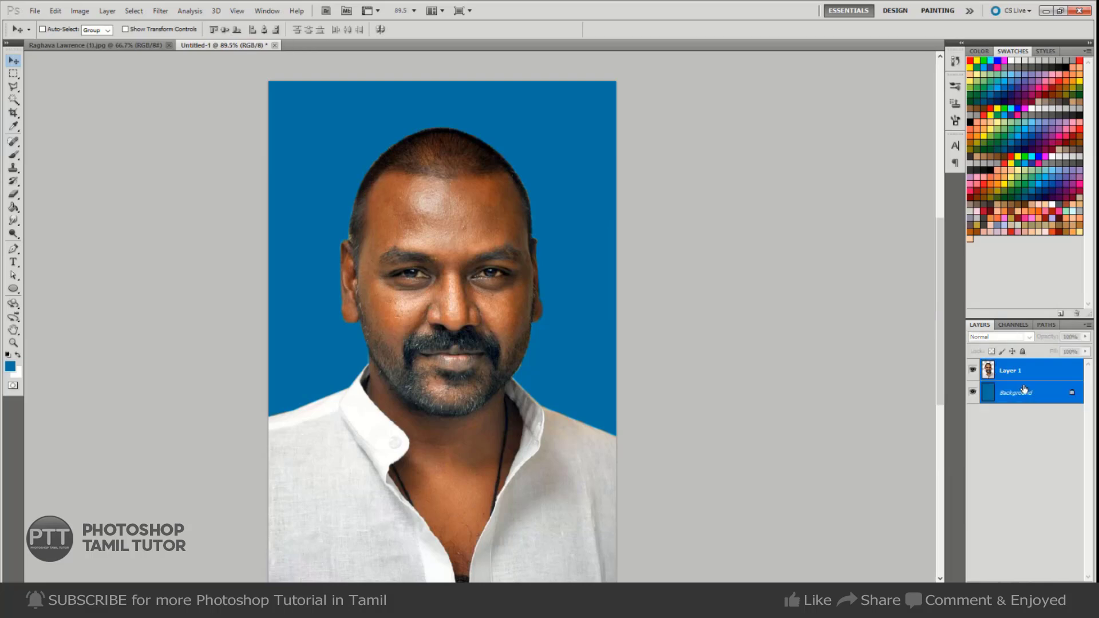
right_click(1024, 380)
click(997, 345)
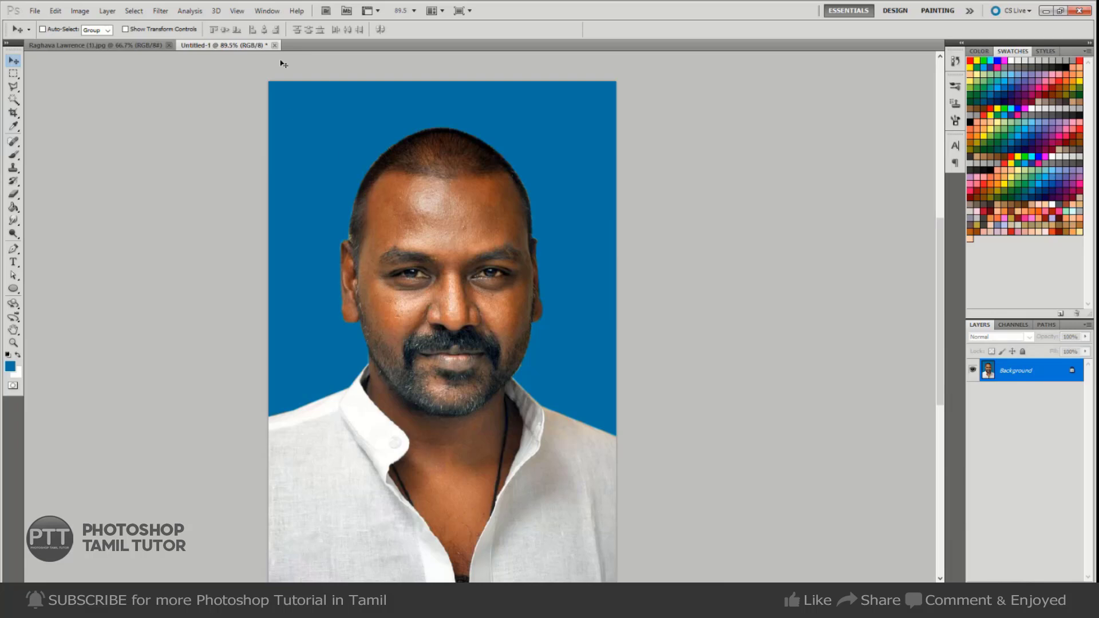
Crop the portrait around the head and shoulders to 1.4 by 1.7 inches at 200 pixels/inch
click(14, 114)
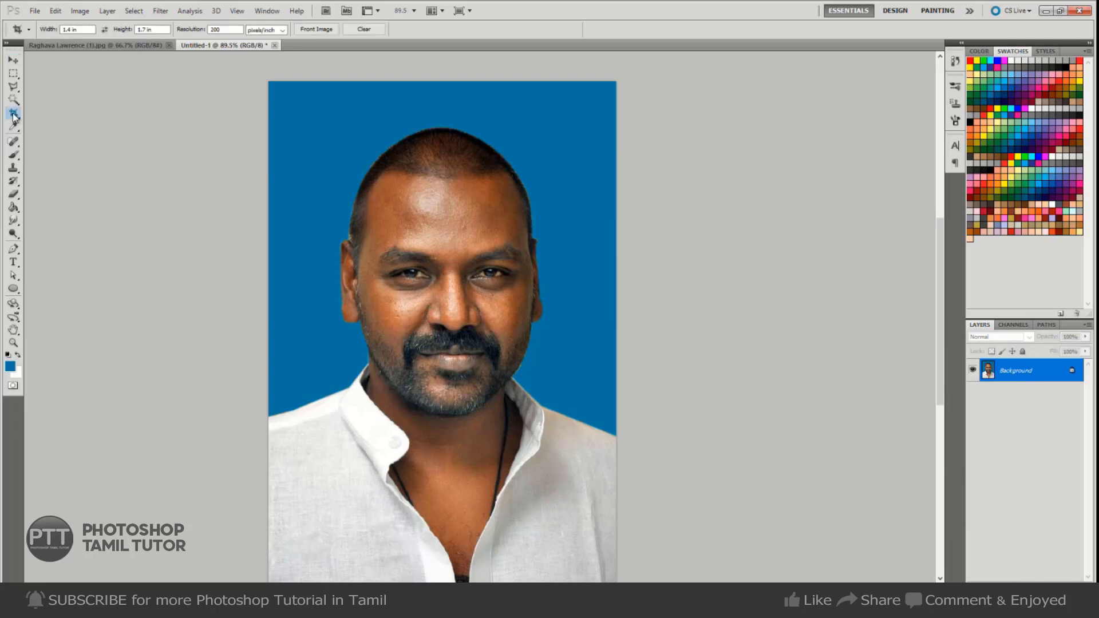
click(78, 29)
key(Tab)
key(Tab)
drag(269, 93, 617, 503)
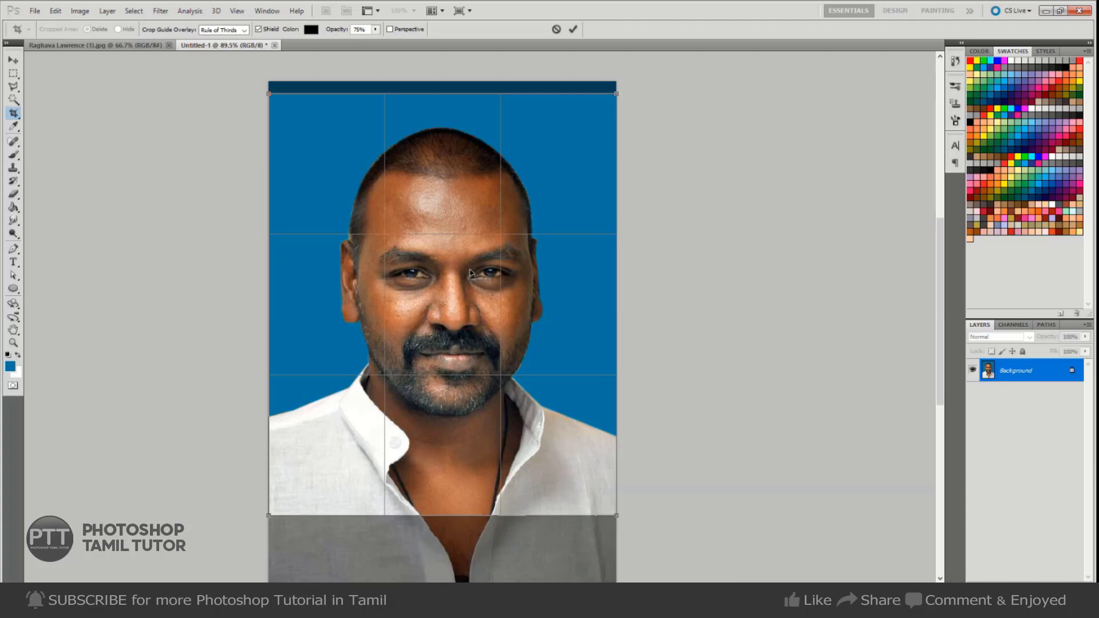
drag(456, 245, 455, 253)
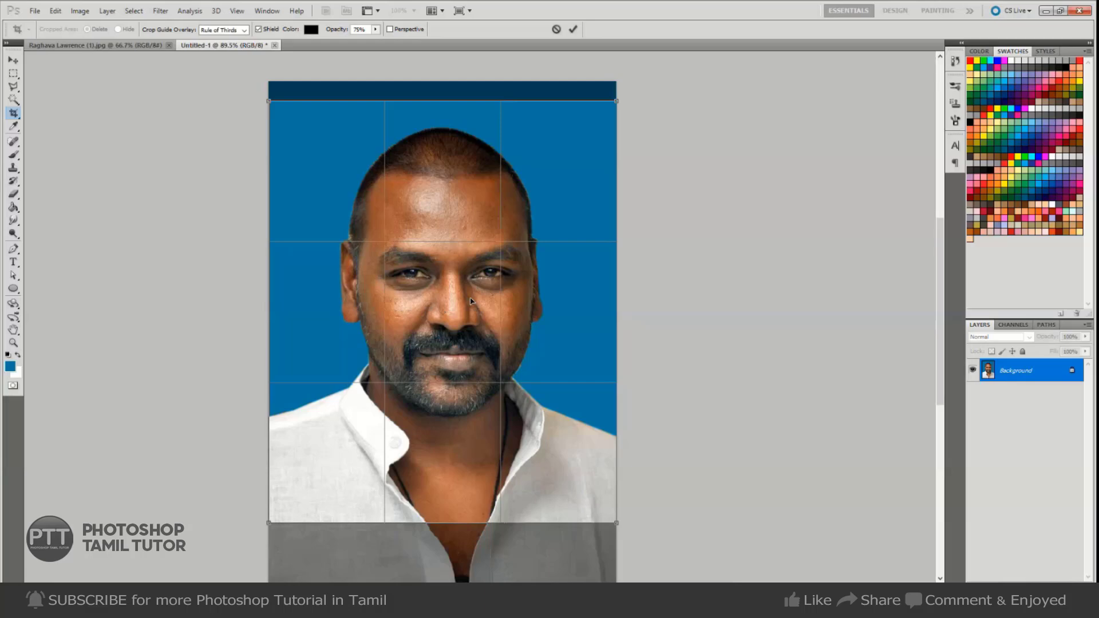
key(Return)
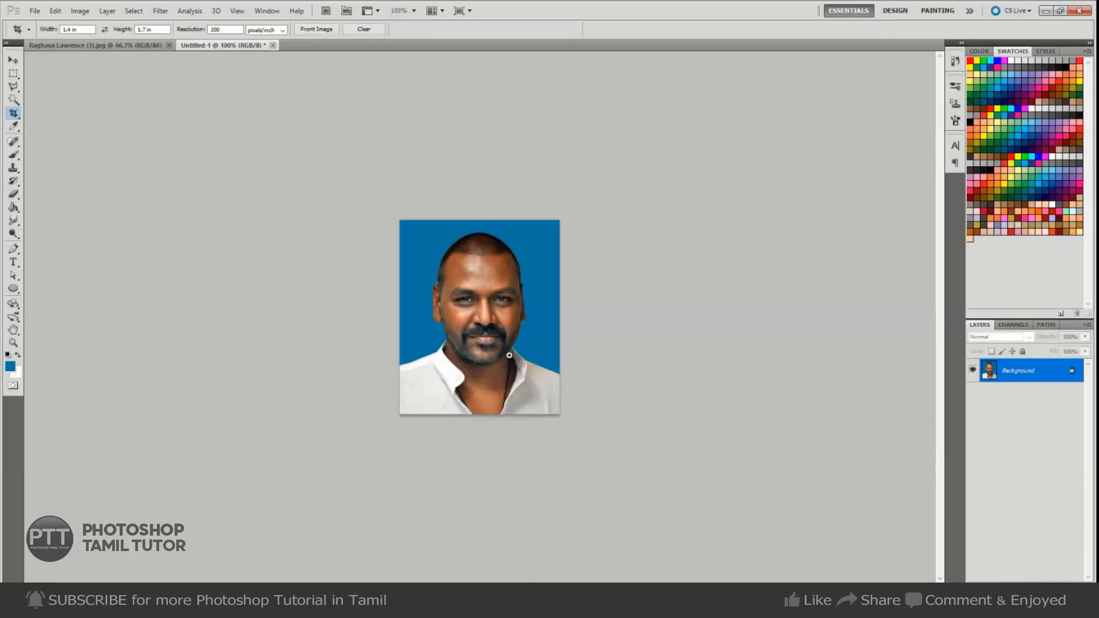
Try enlarging the canvas to 1.5 by 1.9 inches with a white border around the cropped photo, and undo it
key(ctrl+plus)
key(ctrl+plus)
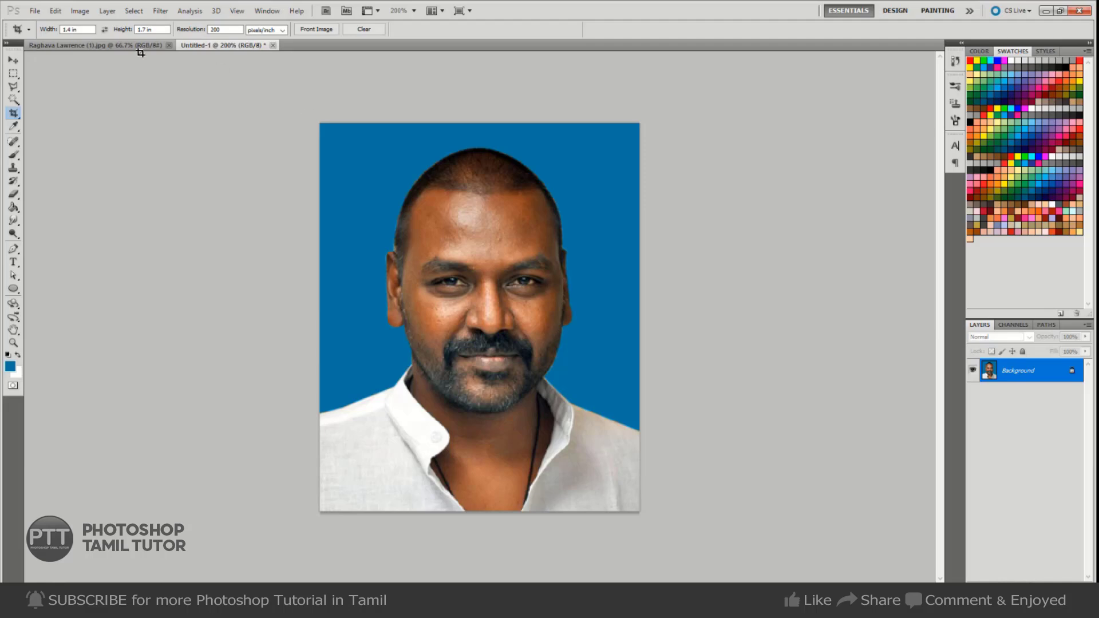
click(80, 11)
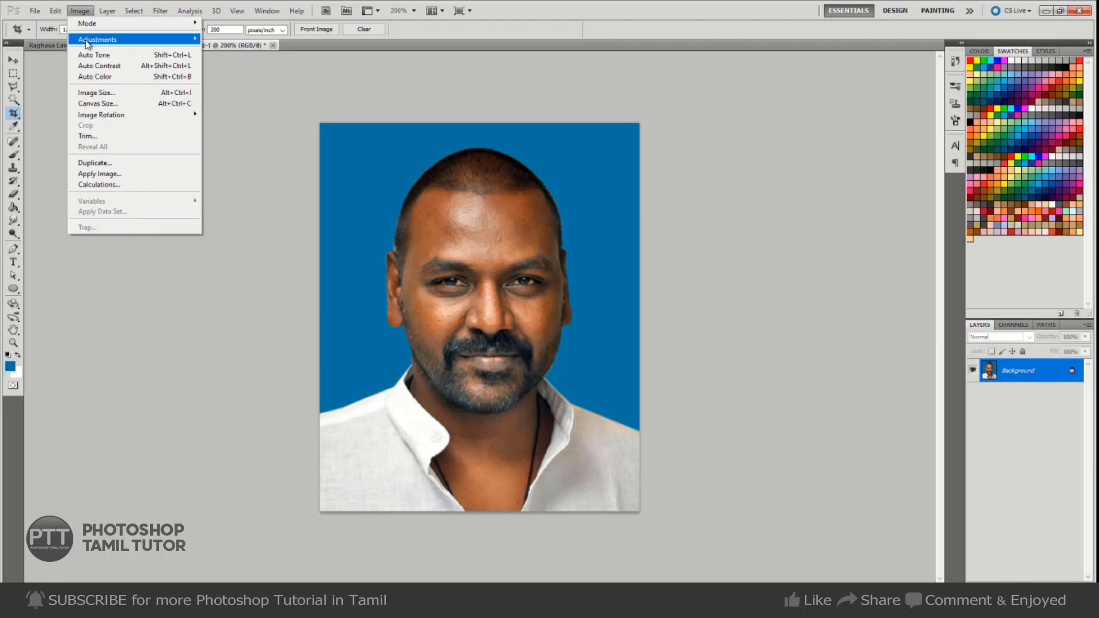
click(111, 104)
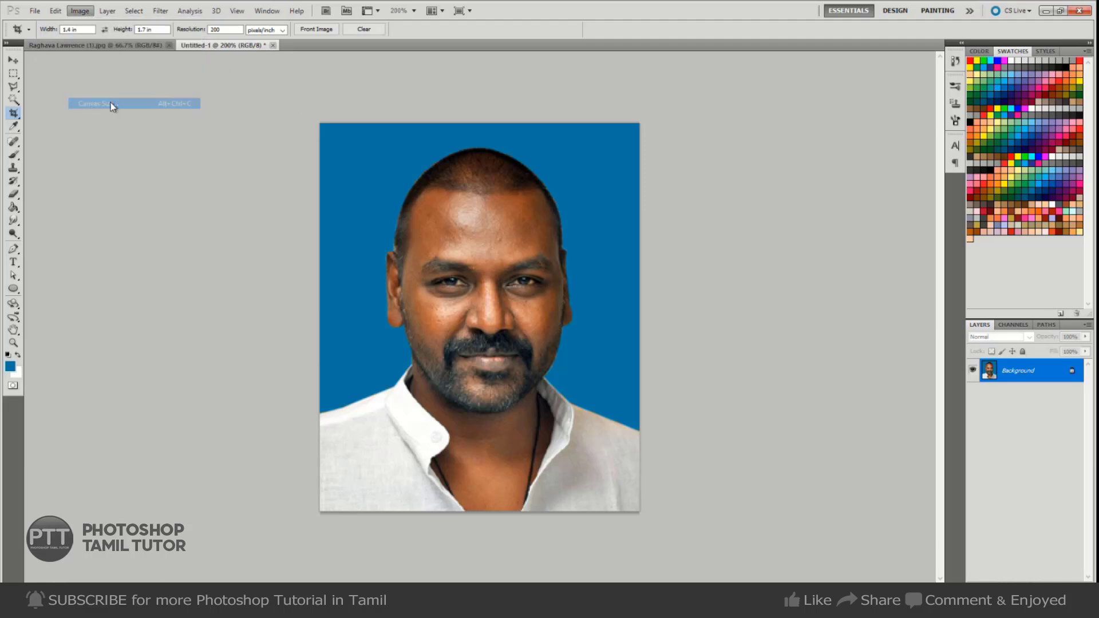
click(745, 216)
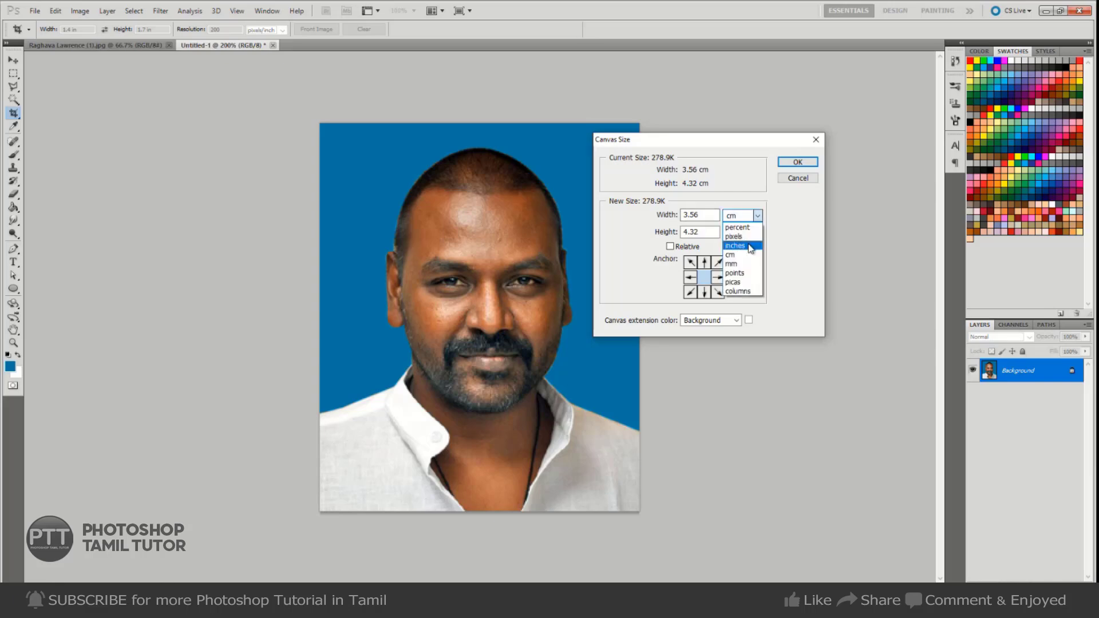
click(744, 242)
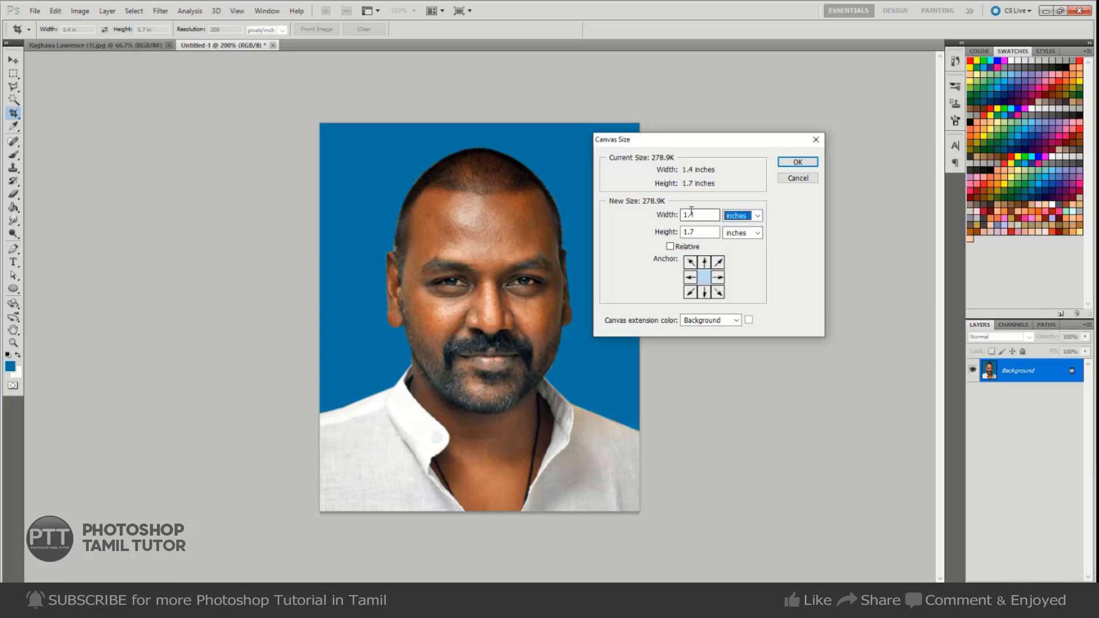
drag(692, 211, 720, 242)
text(5)
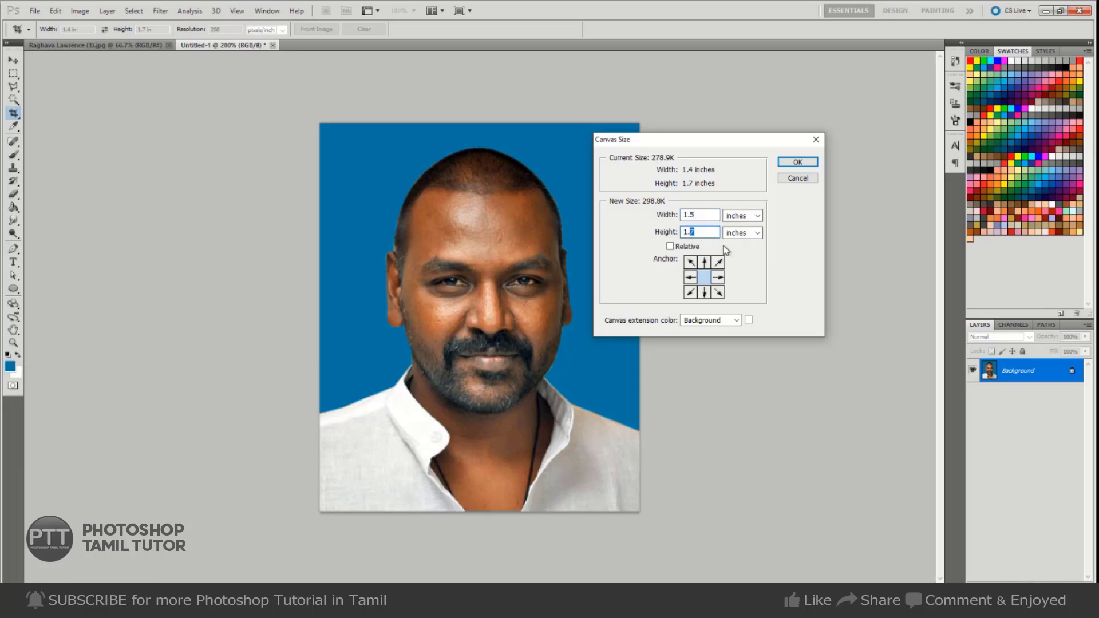
text(9)
click(798, 162)
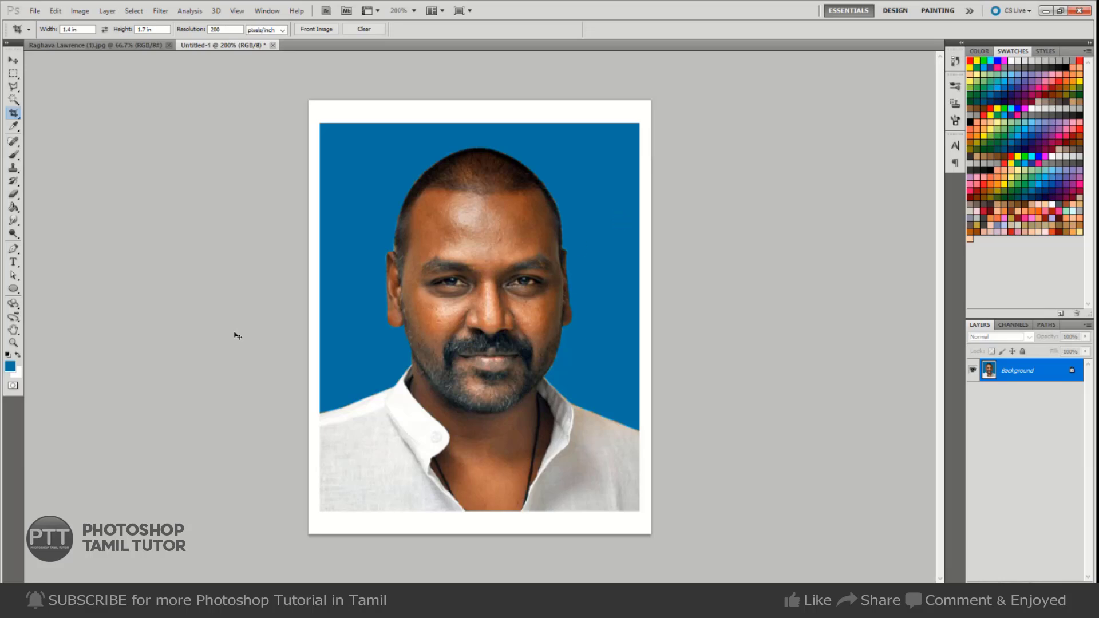
key(ctrl+z)
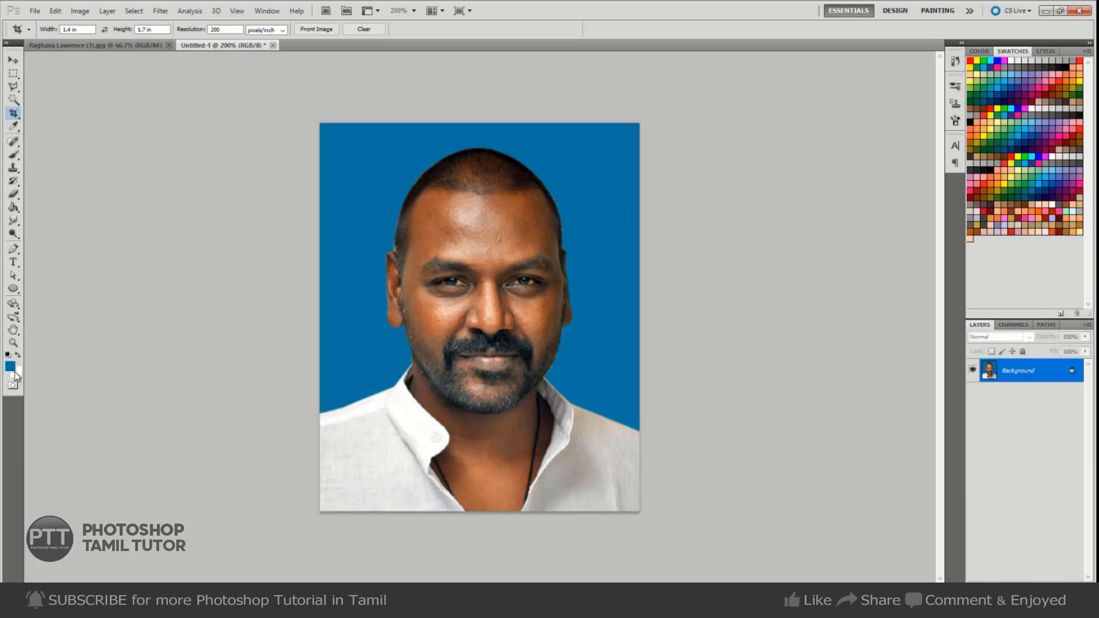
Change the background colour to black
click(16, 376)
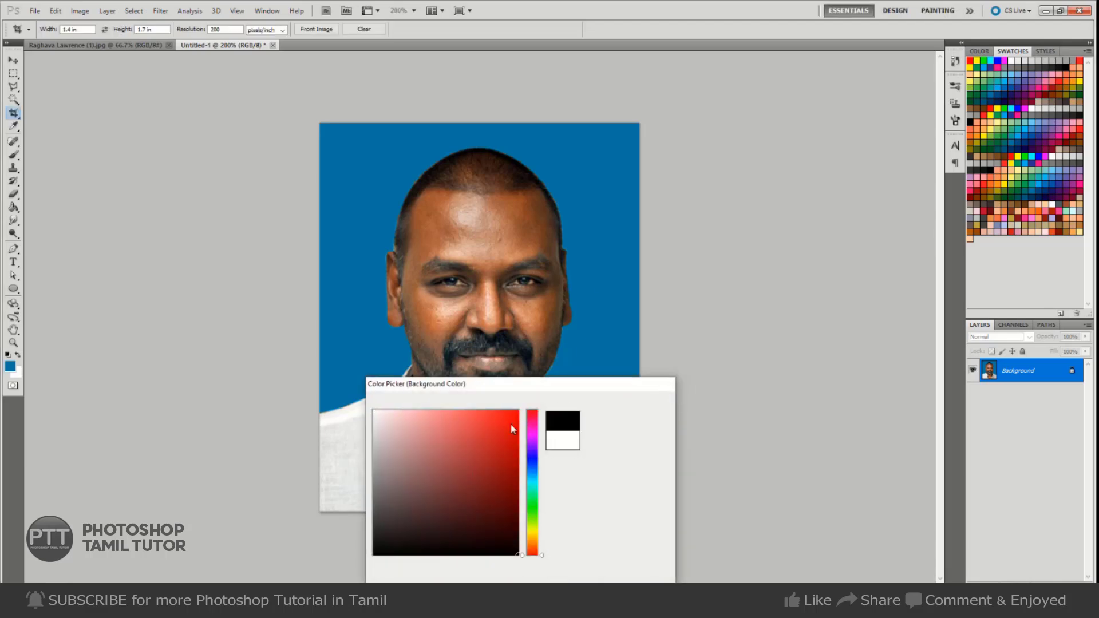
key(Return)
Enlarge the canvas to 1.5 by 1.9 inches with a white canvas extension colour around the photo
key(ctrl+alt+c)
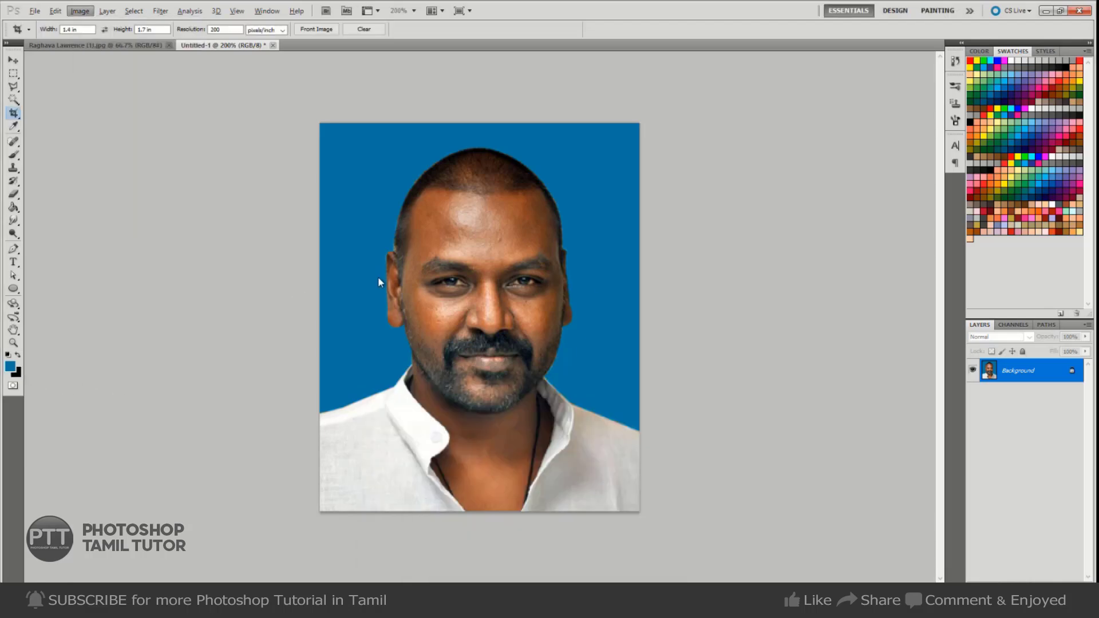
click(741, 215)
click(753, 250)
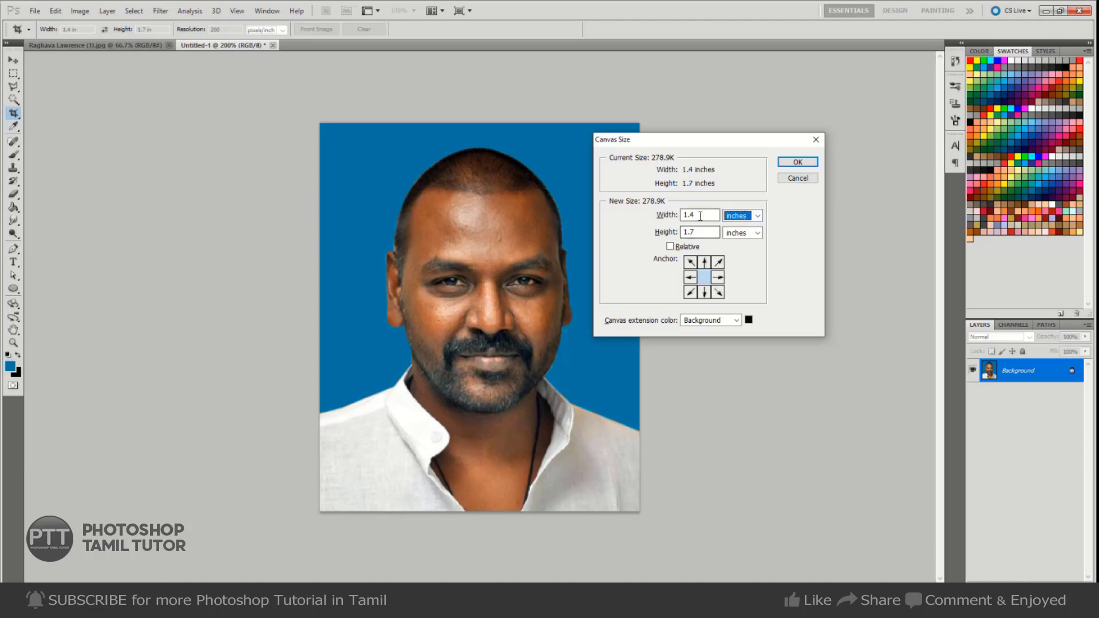
drag(689, 215, 715, 213)
text(5)
key(Tab)
text(1.)
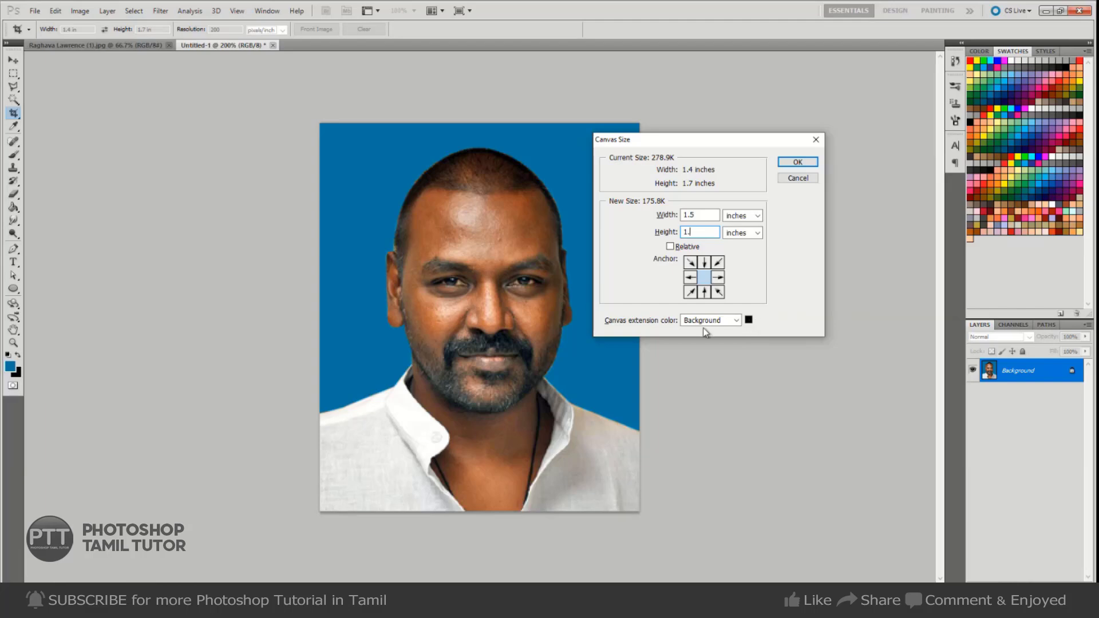
click(748, 323)
click(298, 347)
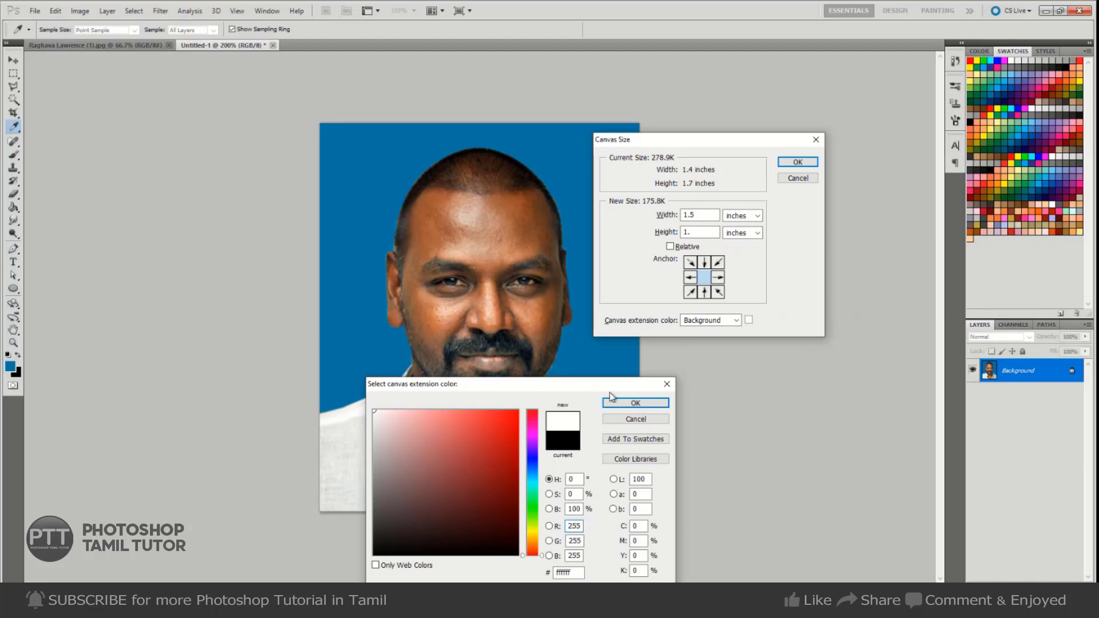
click(630, 403)
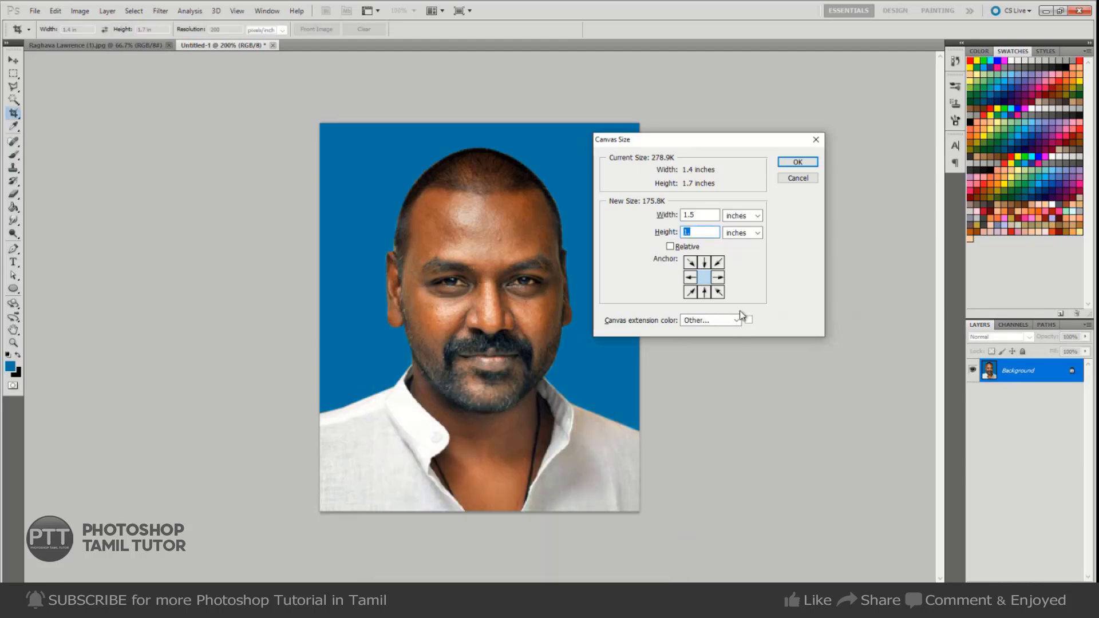
text(9)
click(797, 163)
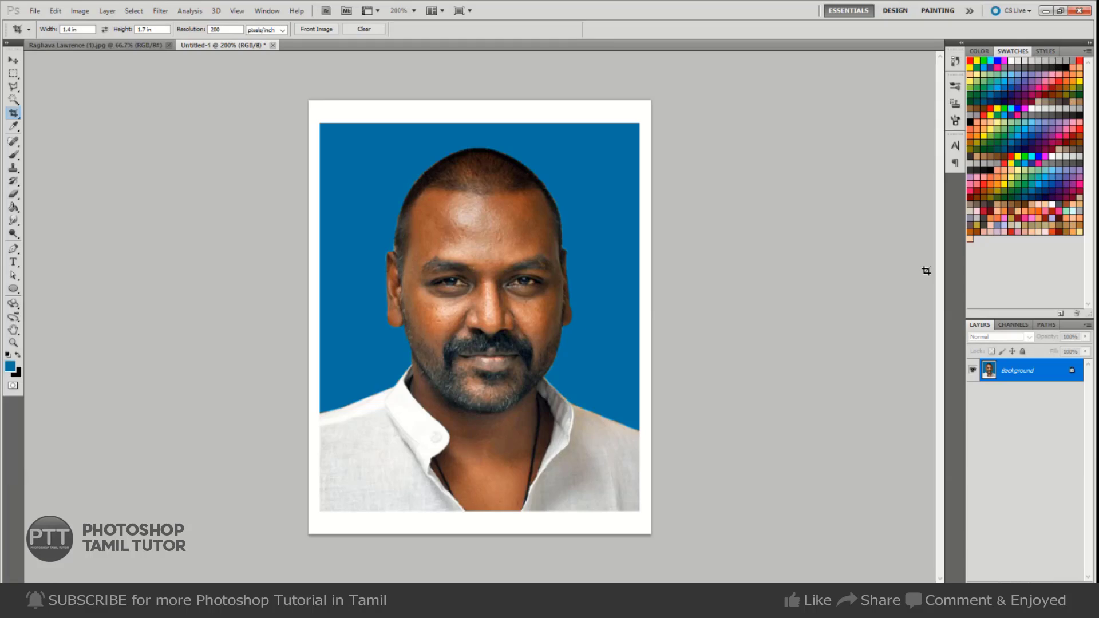
Select the whole bordered photo and start a stroke around the selection with a width of 5 px
key(v)
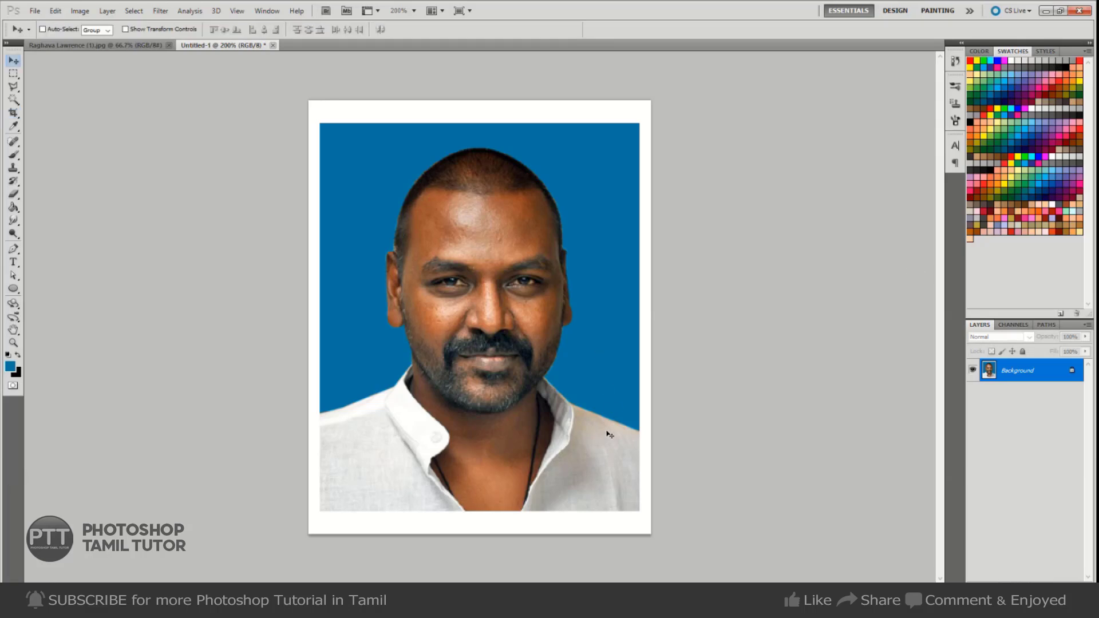
key(ctrl+a)
key(m)
right_click(424, 206)
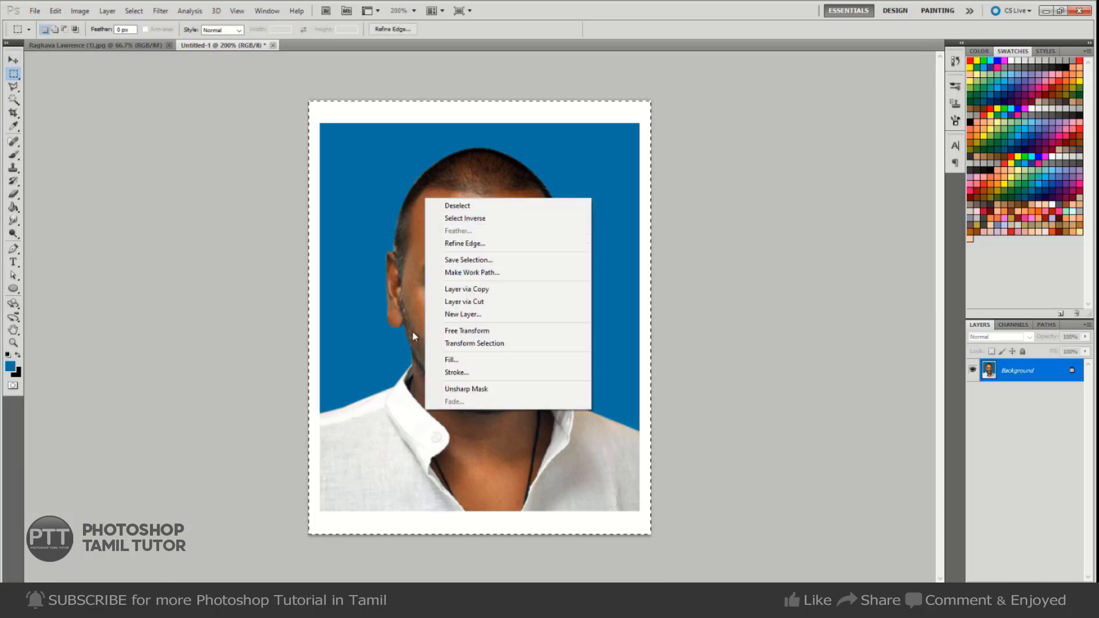
click(493, 372)
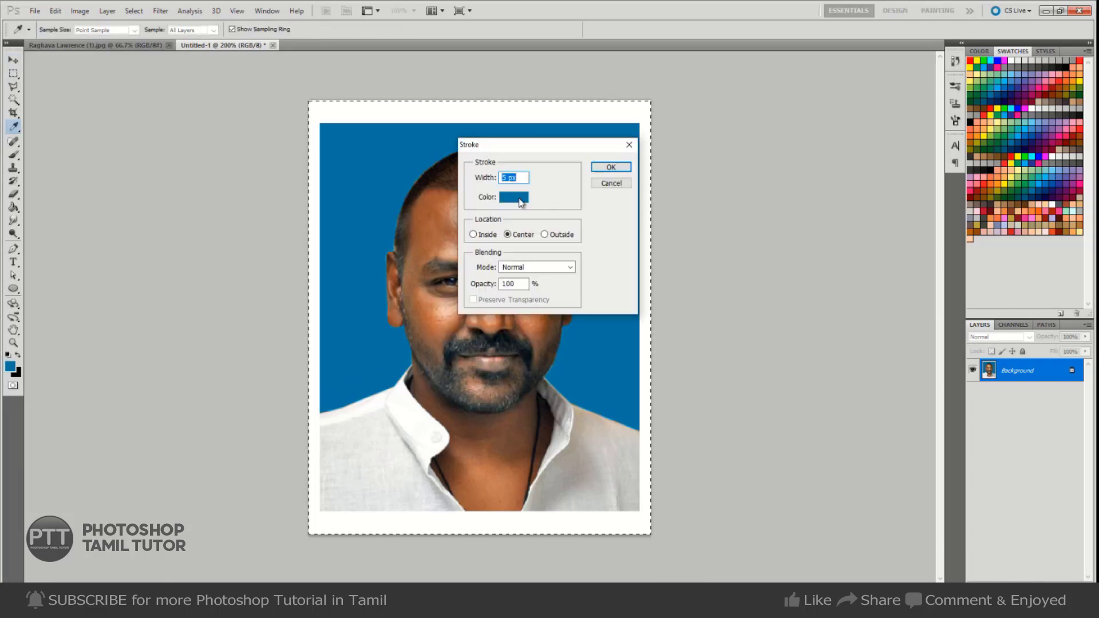
text(5)
Choose the web-safe dark grey 666666 as the stroke colour
click(514, 196)
click(375, 453)
click(384, 566)
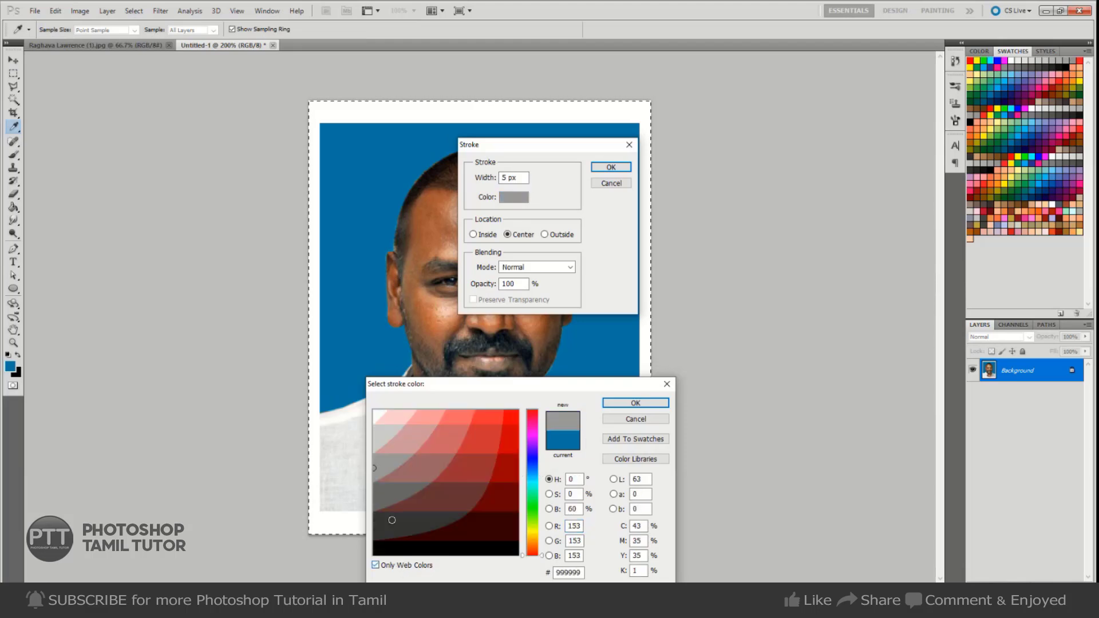
click(383, 564)
click(383, 565)
click(383, 565)
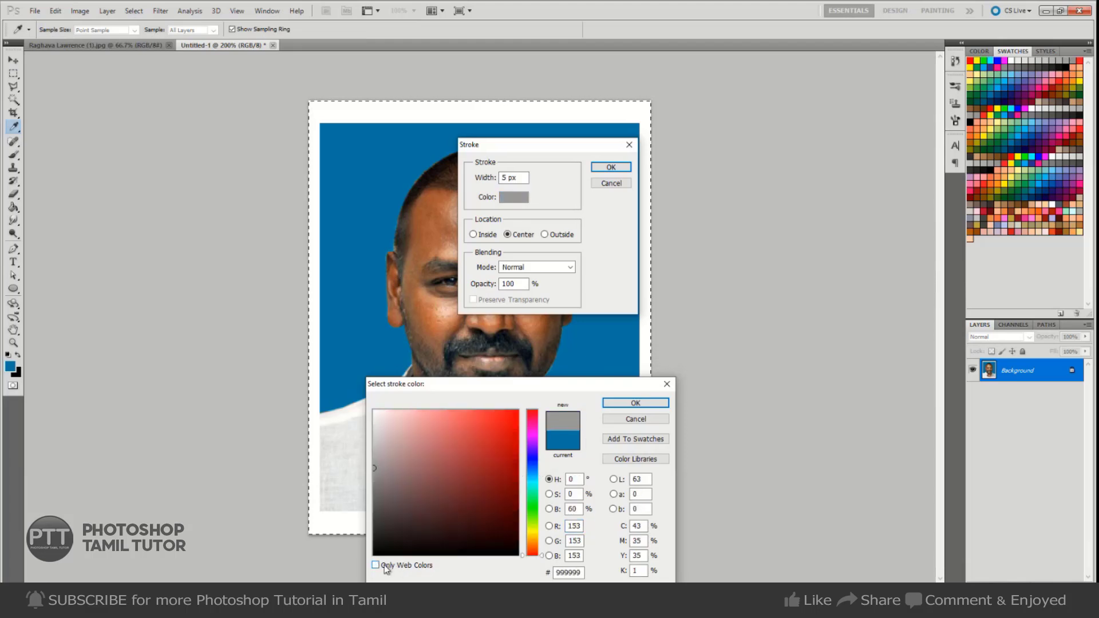
click(384, 565)
click(382, 496)
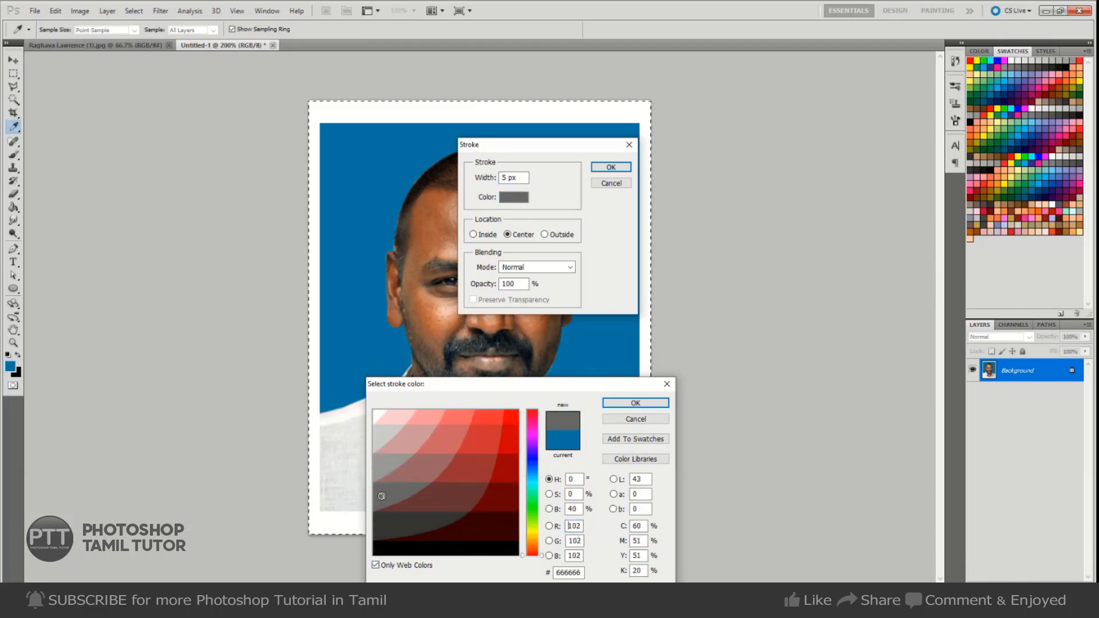
click(635, 404)
Set the stroke width to 1 px, apply it centred on the selection edge, and deselect
text(1)
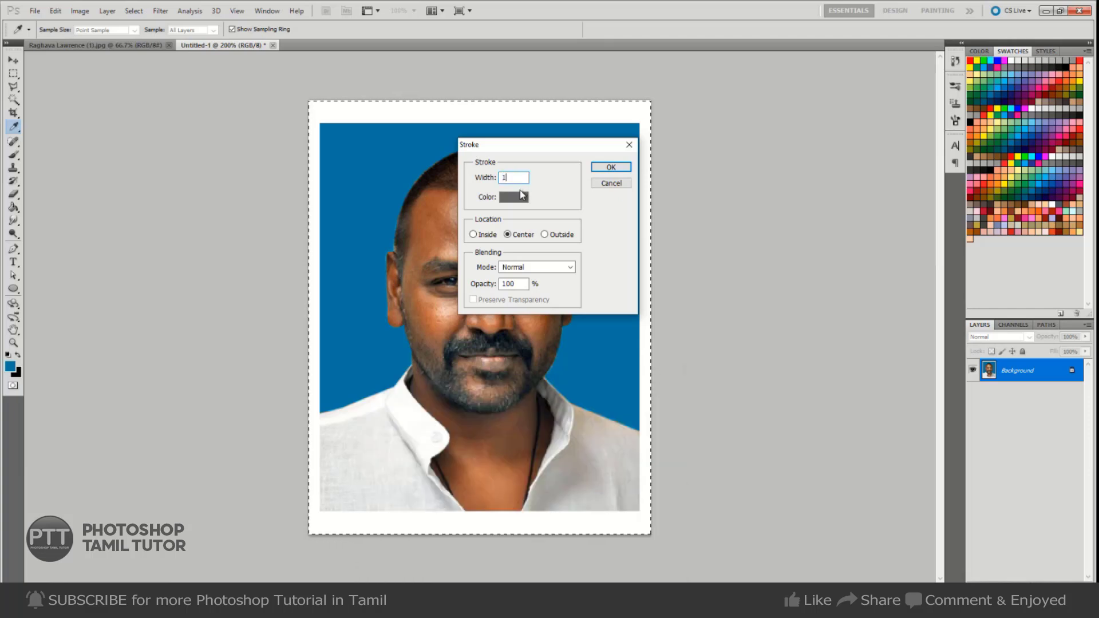
click(610, 167)
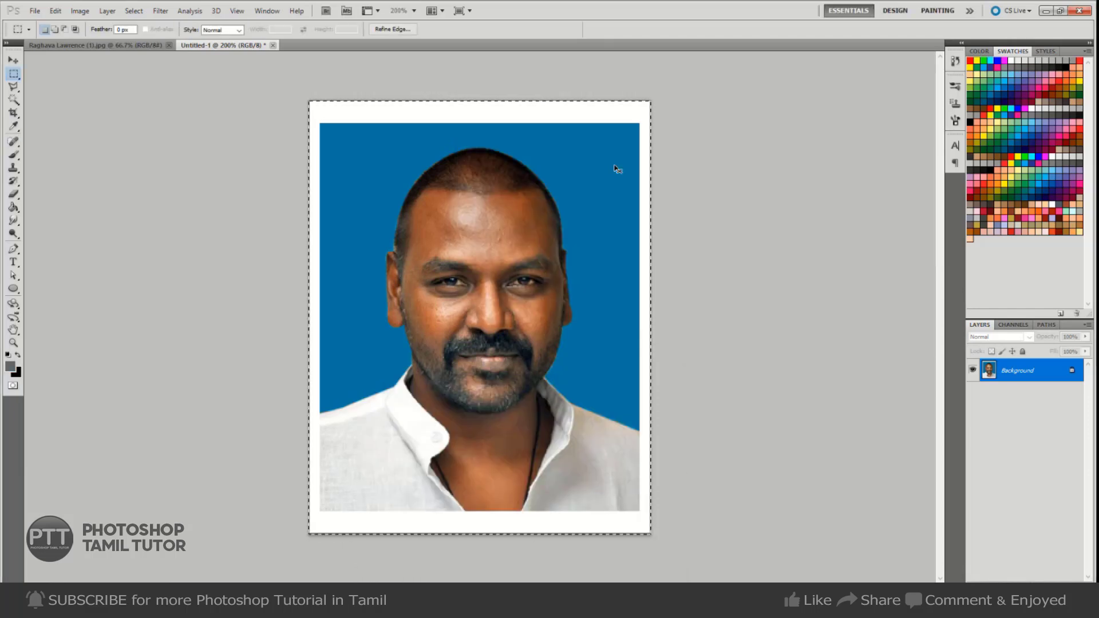
key(ctrl+d)
key(m)
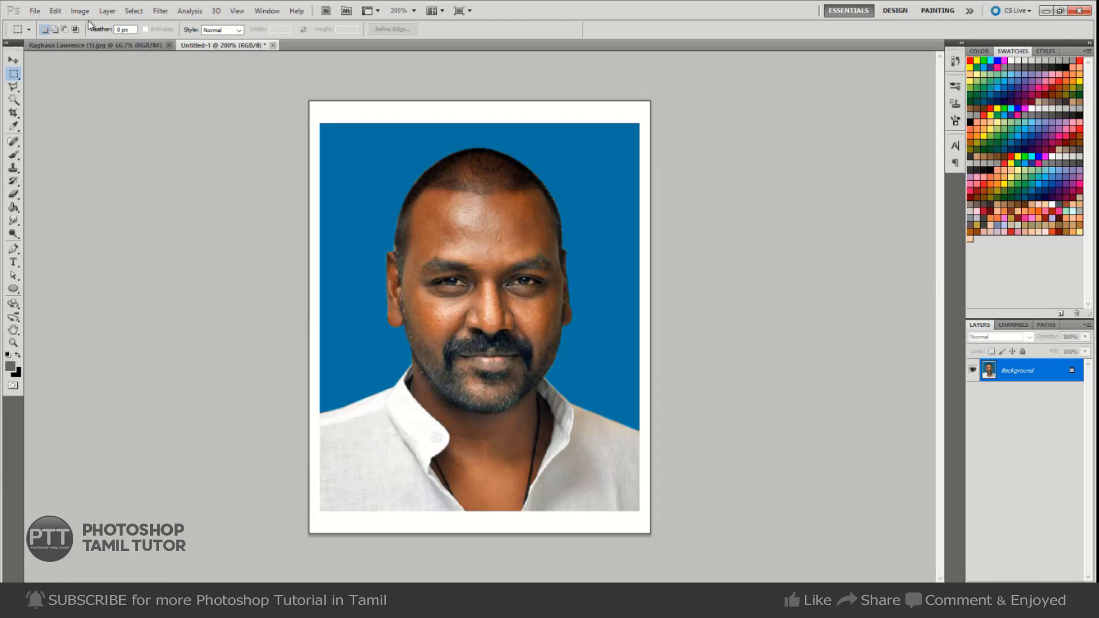
Define the bordered passport photo as a pattern, keeping the default name
click(55, 11)
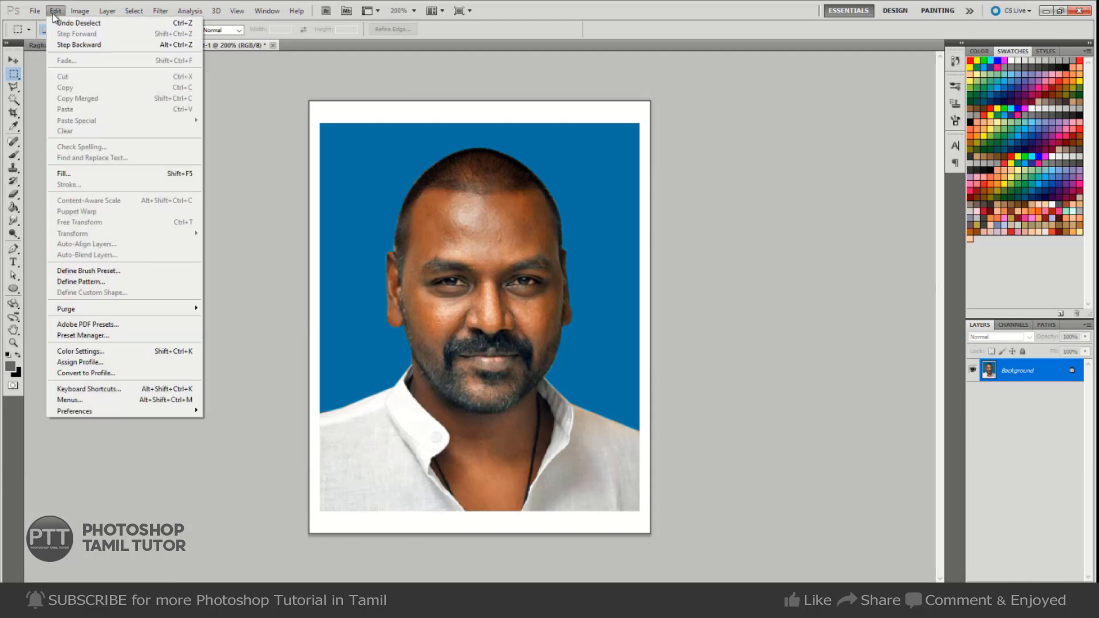
click(86, 280)
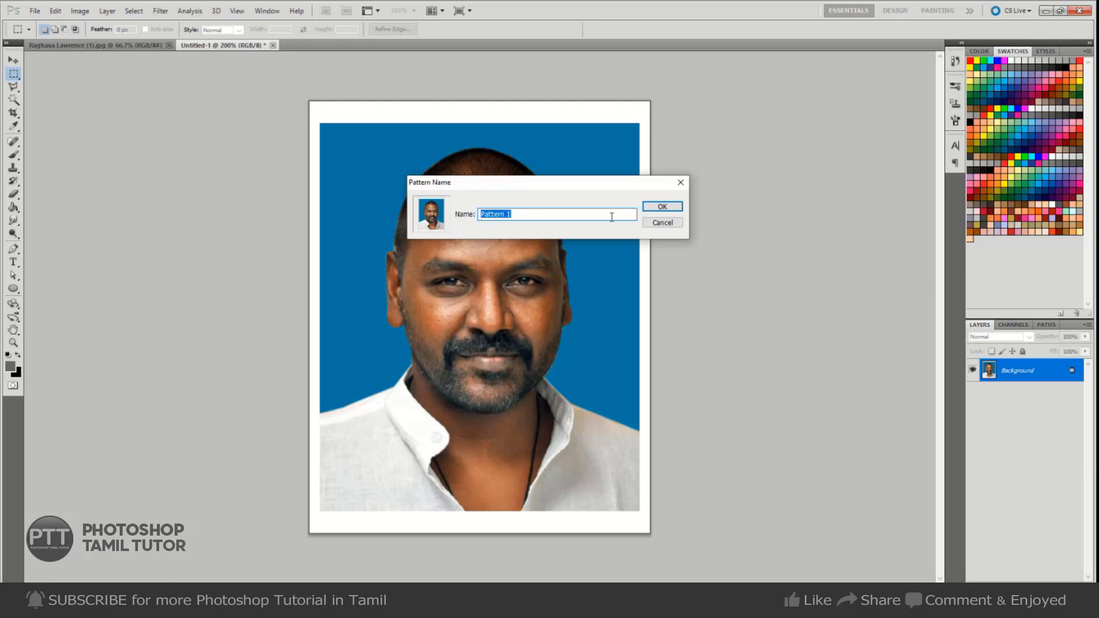
click(667, 206)
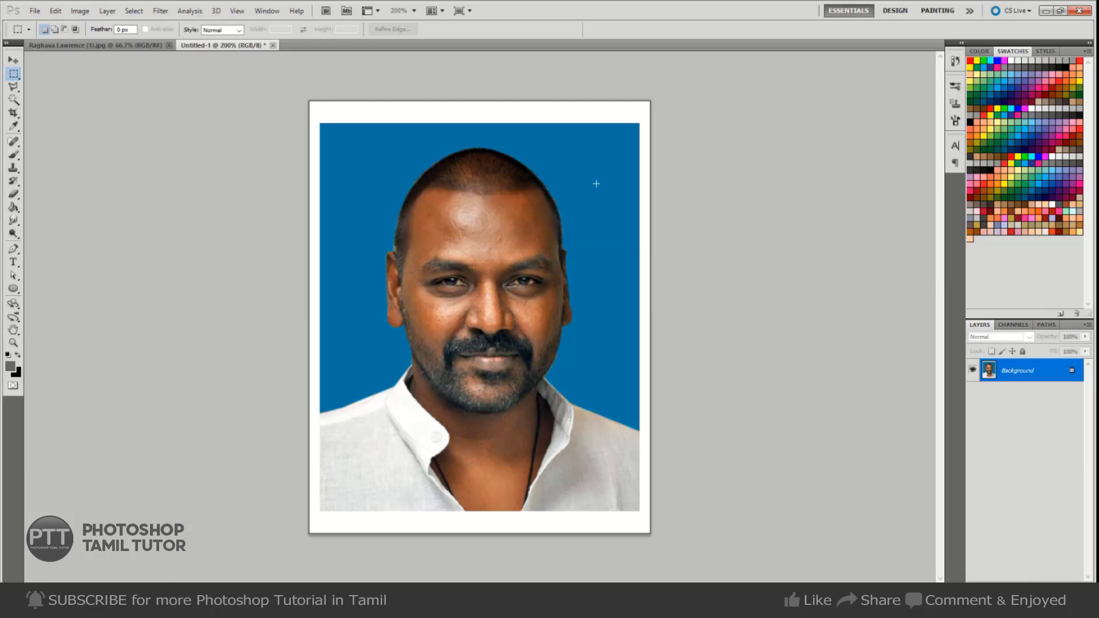
Create a new white RGB document 6 inches wide and 4 inches high at 200 pixels/inch
click(37, 16)
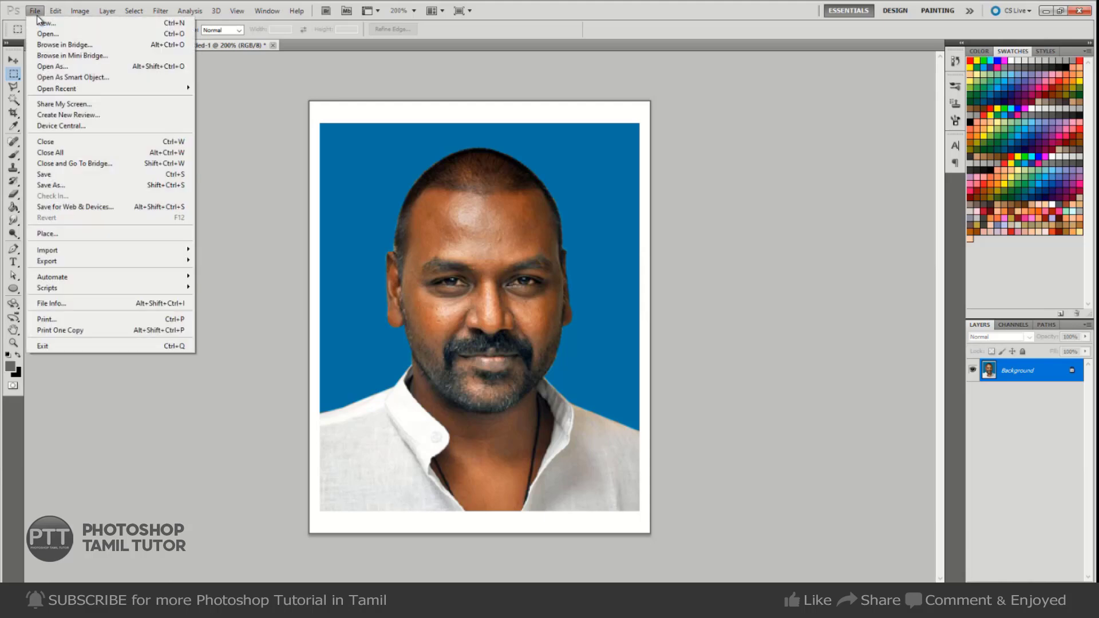
click(41, 22)
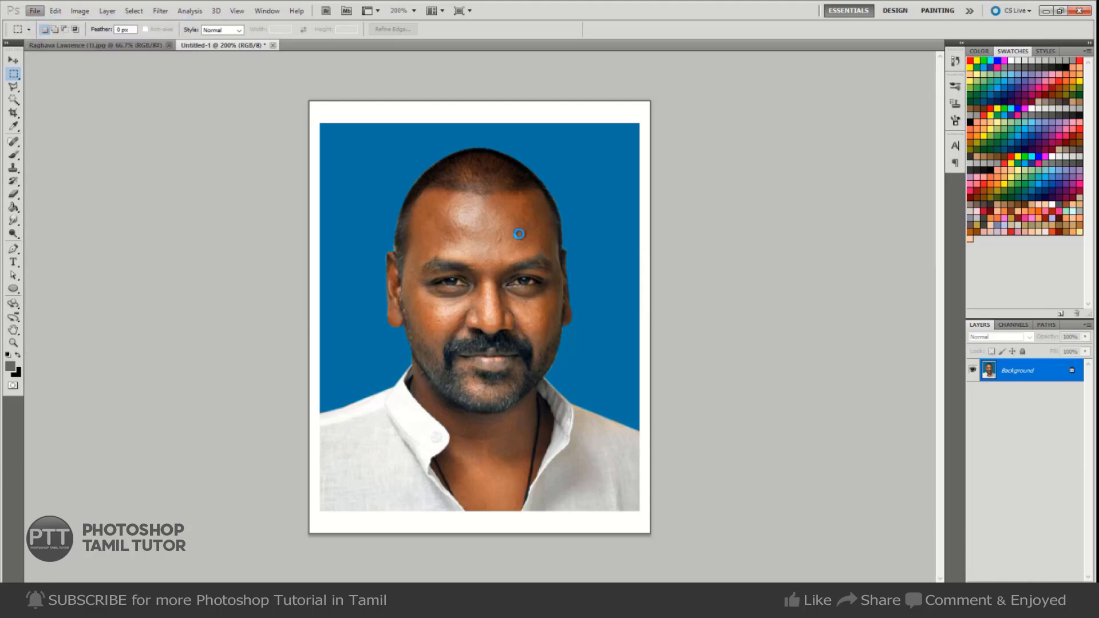
click(570, 211)
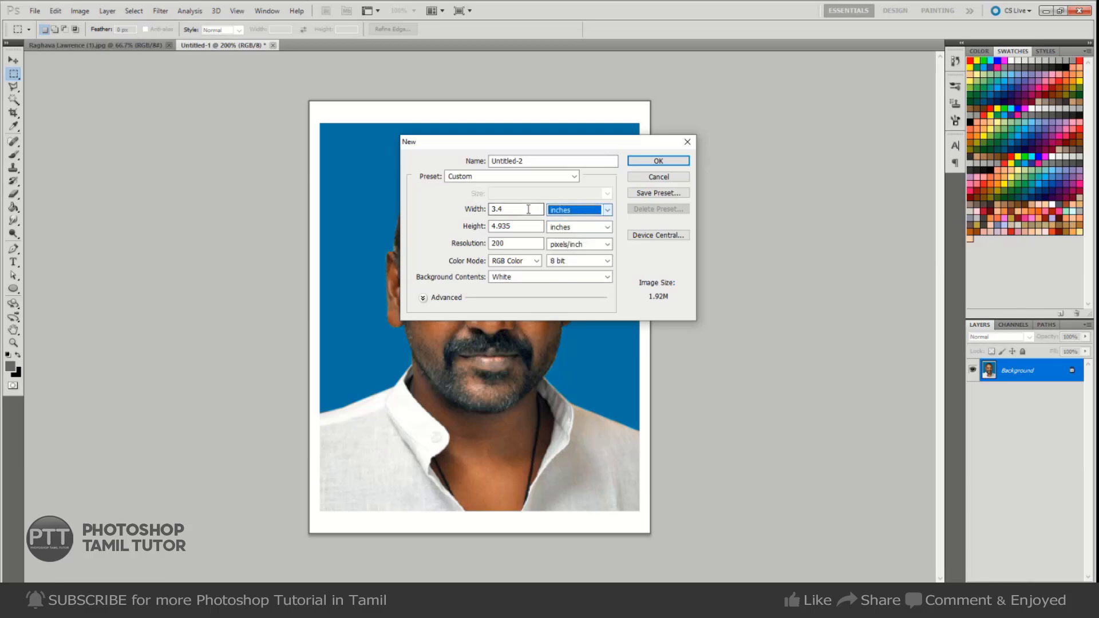
text(6)
key(Tab)
key(Tab)
text(4)
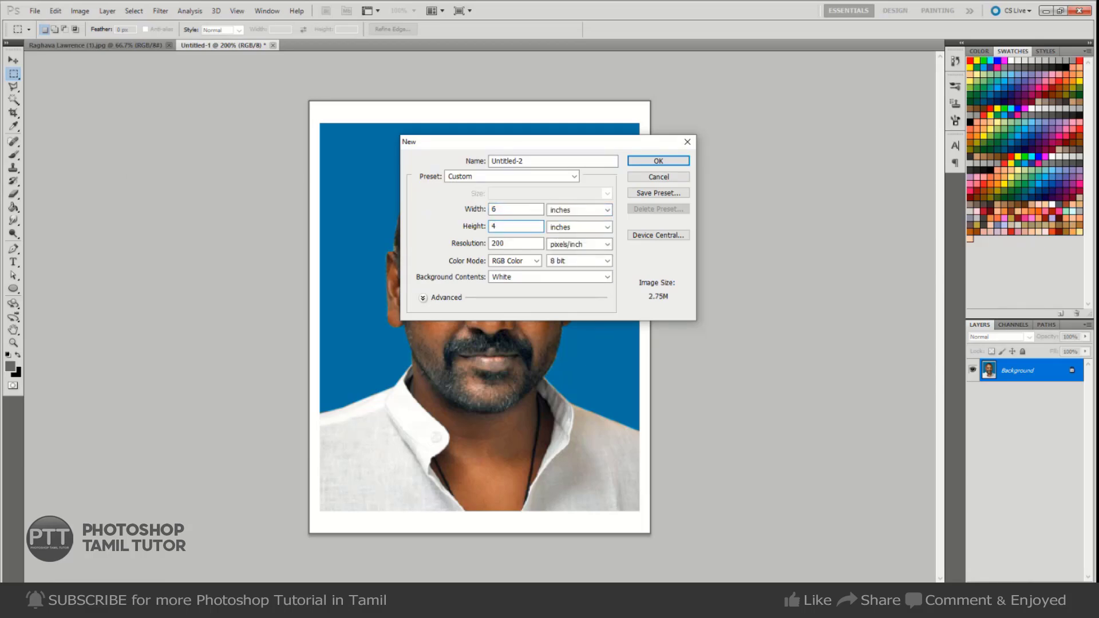
key(Return)
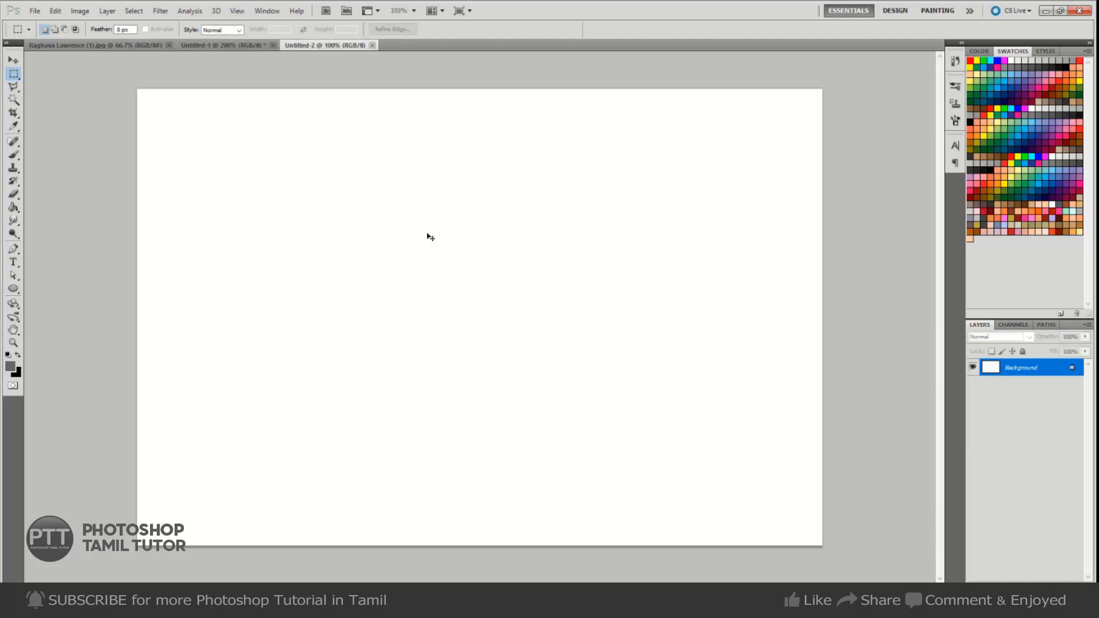
Try copying the bordered photo onto the new sheet and placing a duplicate beside it, and undo it all
click(222, 46)
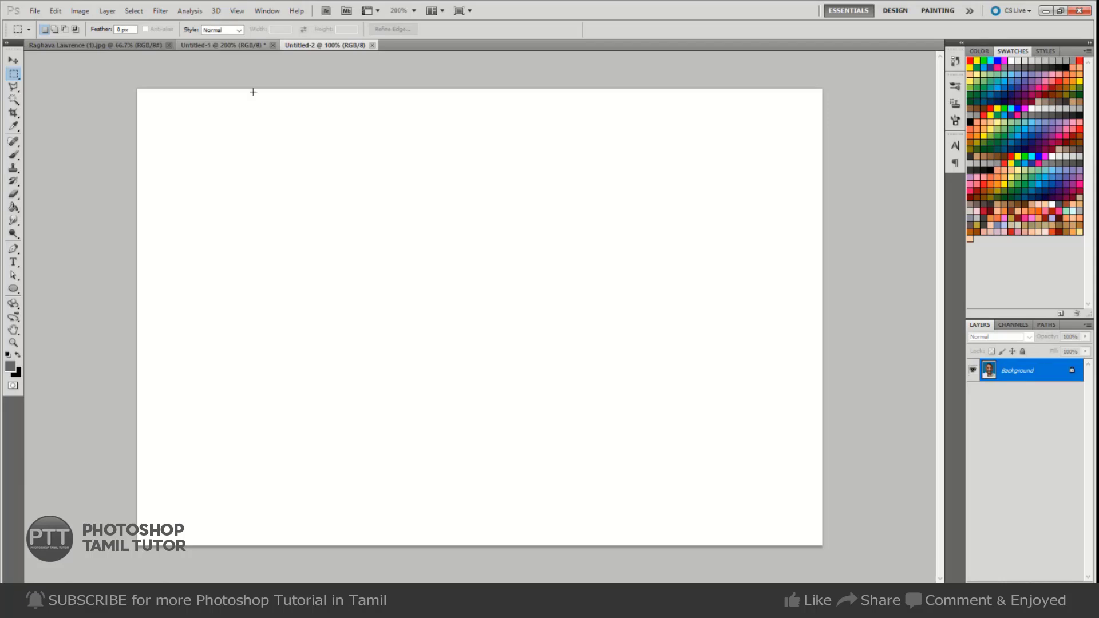
key(ctrl+d)
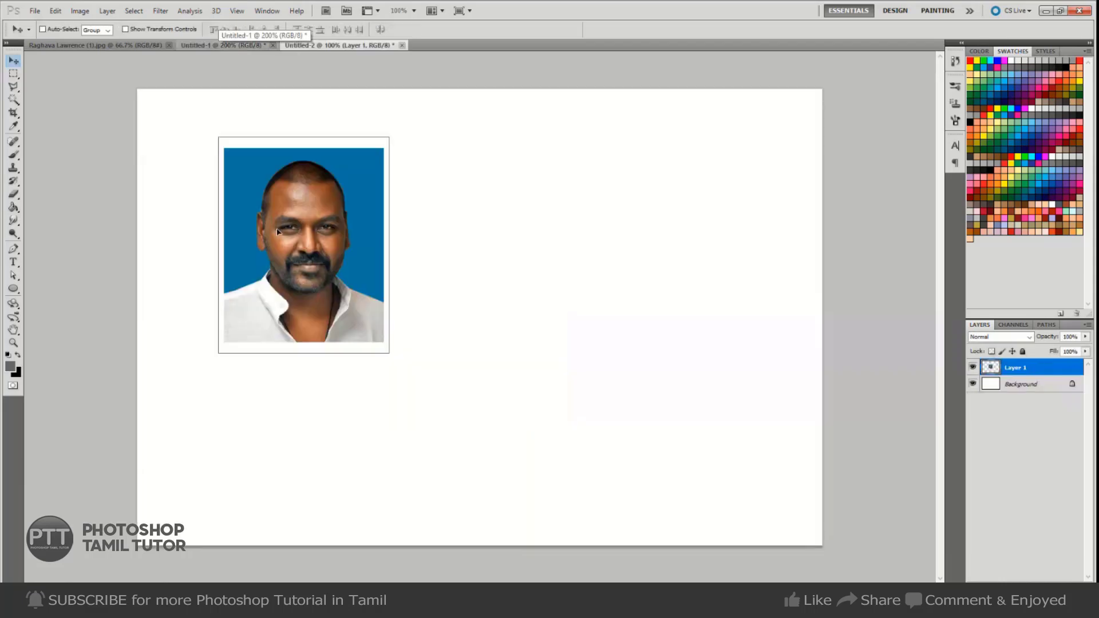
drag(290, 247, 394, 219)
key(ctrl+j)
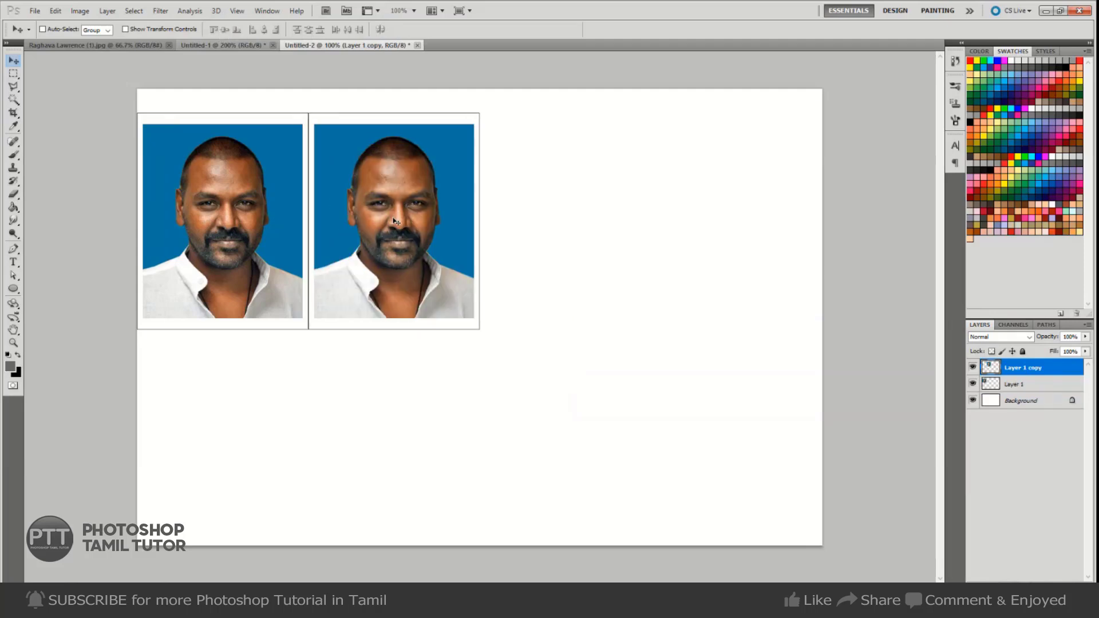
key(ctrl+alt+z)
key(ctrl+alt+z)
key(ctrl+alt+z)
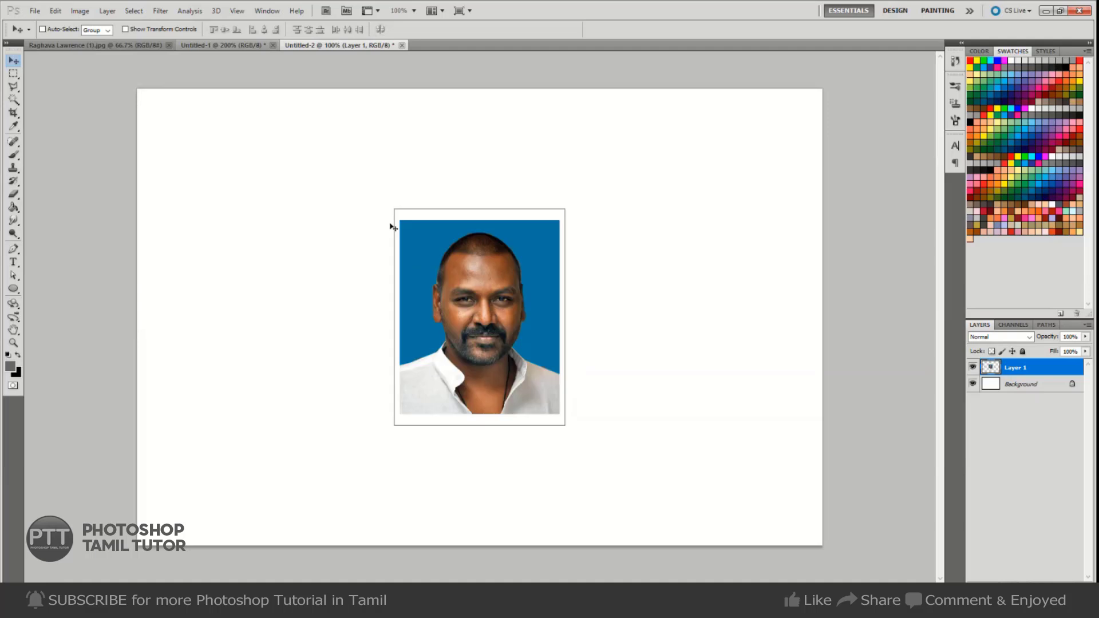
key(ctrl+alt+z)
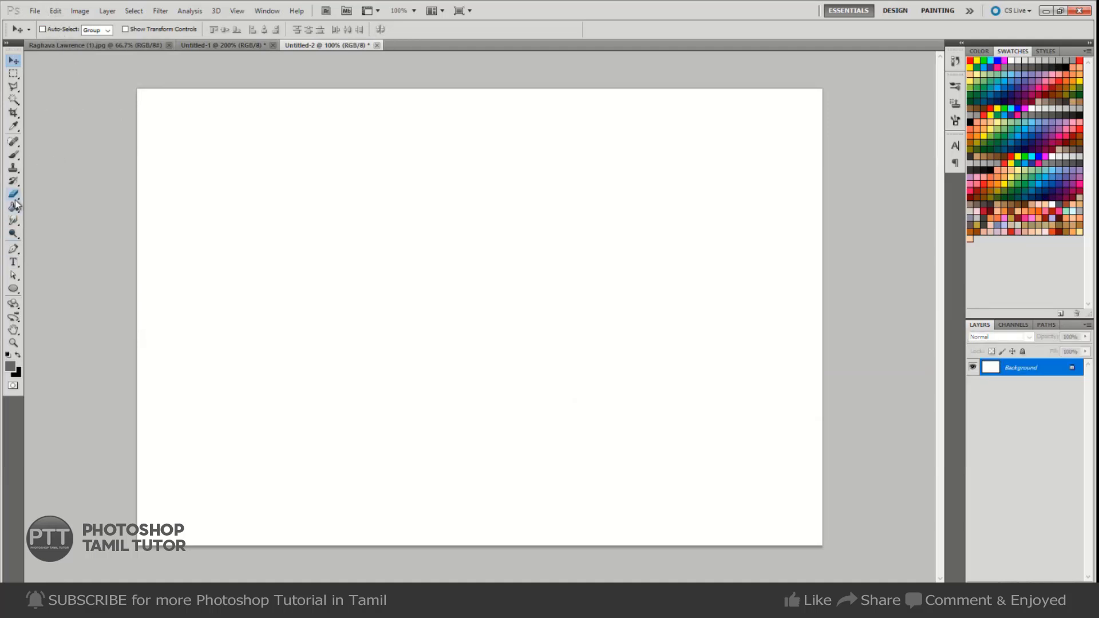
Fill the blank 6 by 4 inch sheet with the passport photo pattern using the Paint Bucket tool
drag(14, 205, 46, 218)
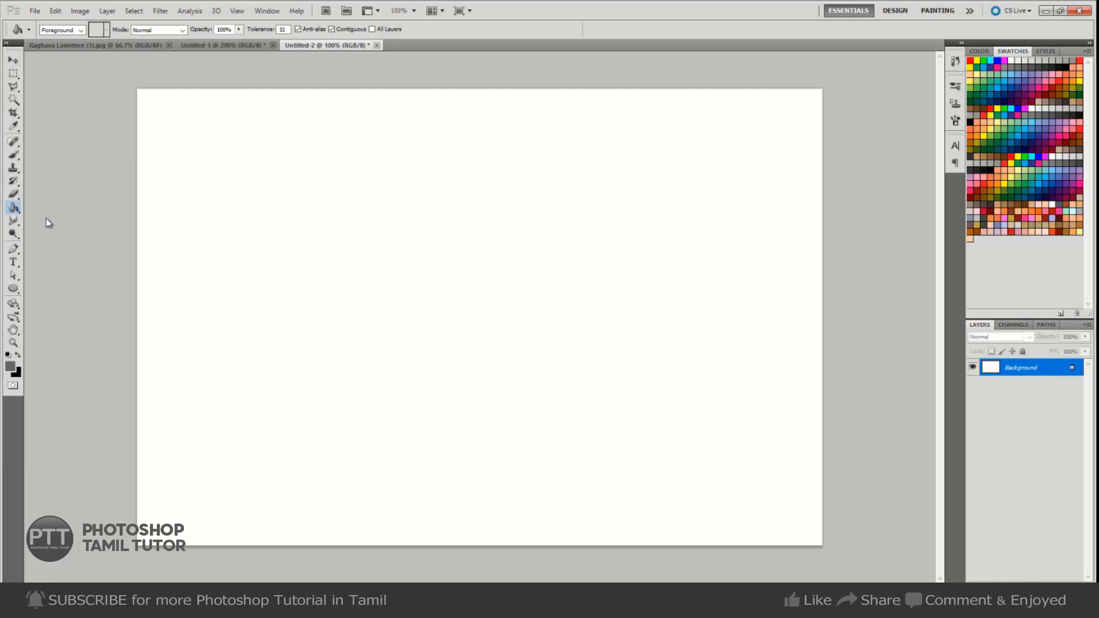
click(71, 29)
click(61, 50)
click(106, 30)
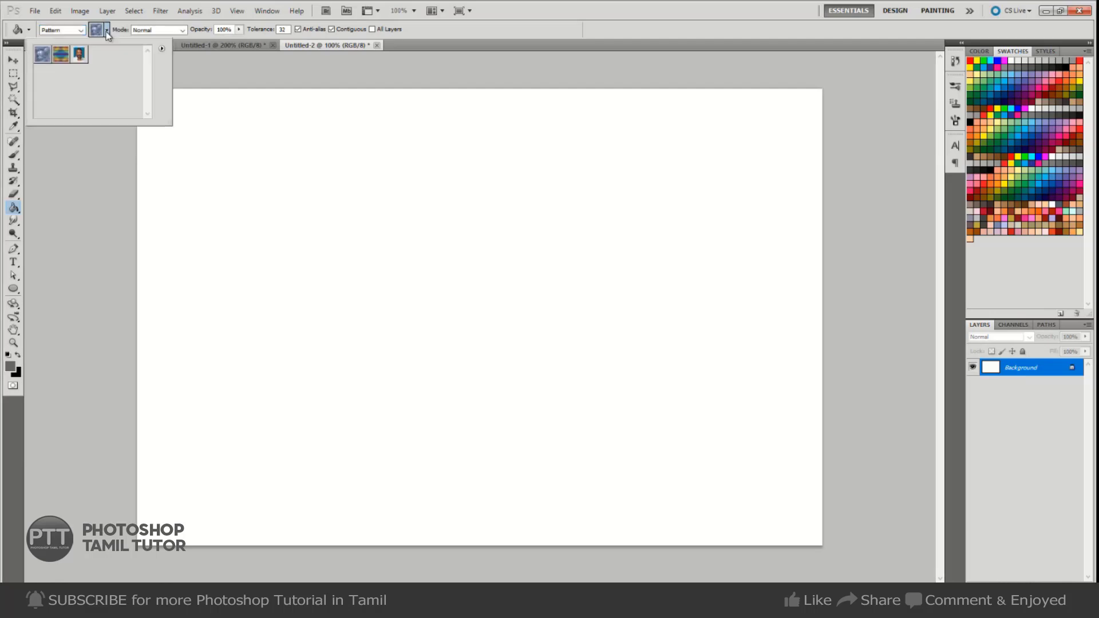
click(79, 55)
click(279, 203)
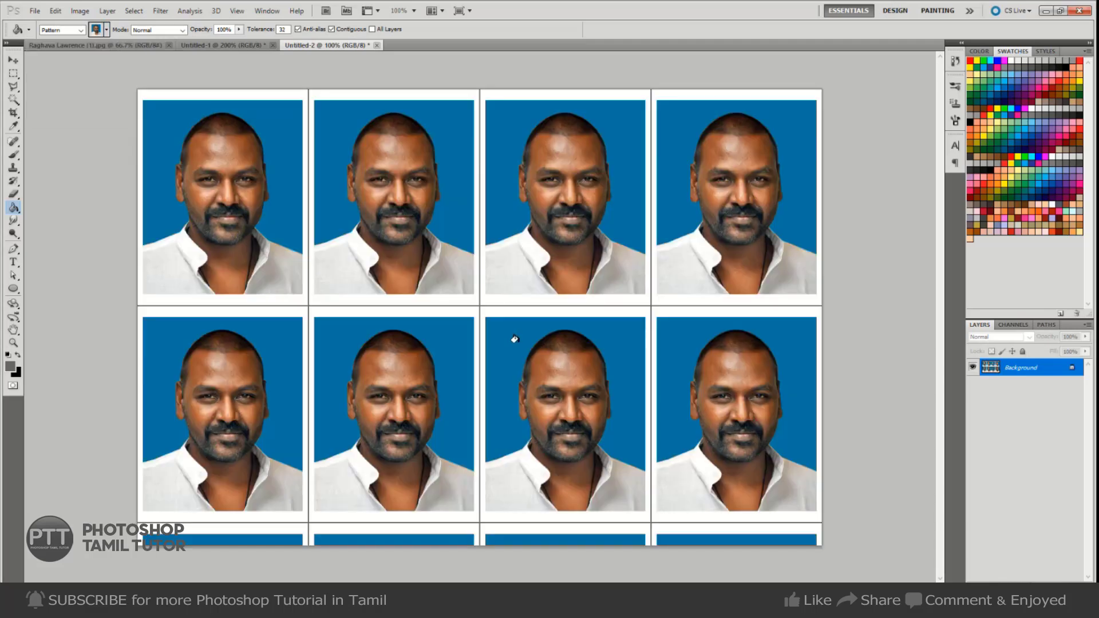
Try filling the leftover strip below the second photo row with the background and foreground colours, and undo both fills
key(m)
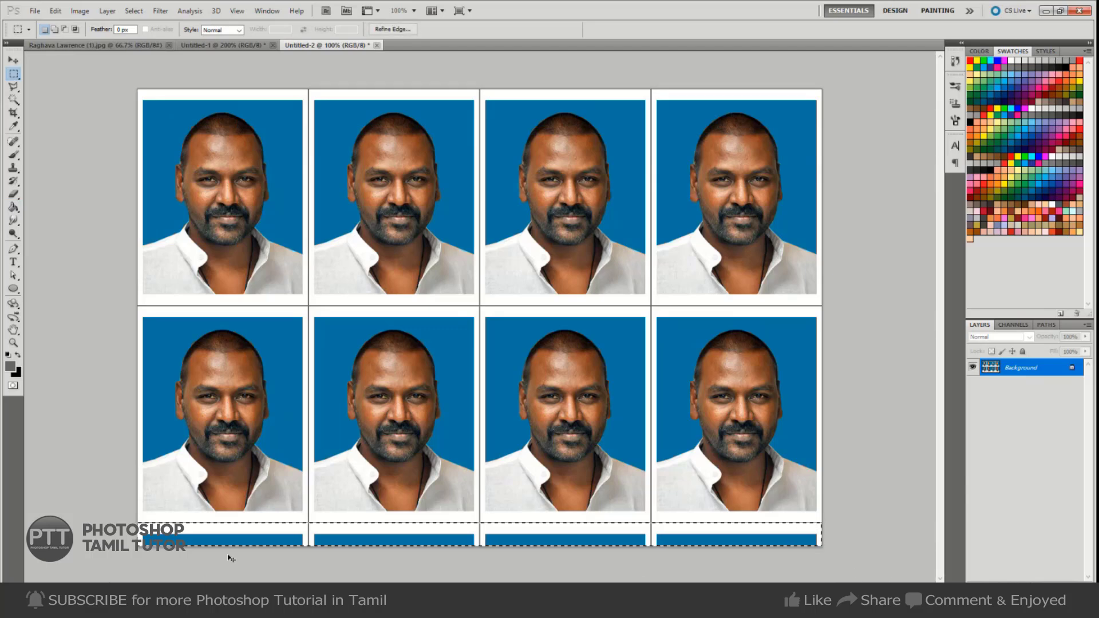
key(ctrl+BackSpace)
key(ctrl+z)
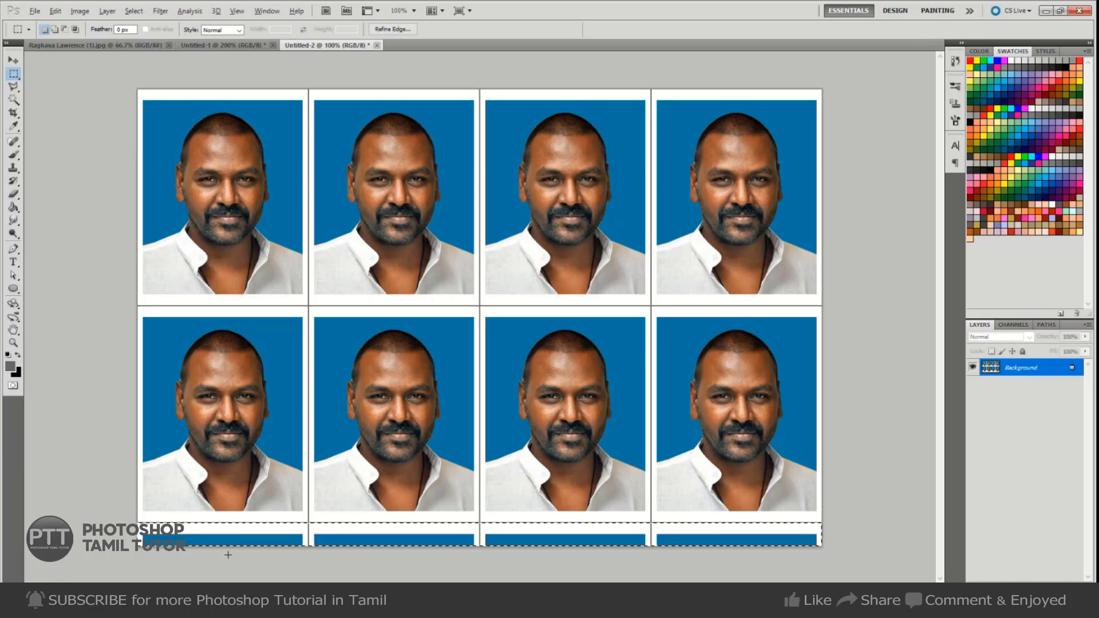
key(alt+BackSpace)
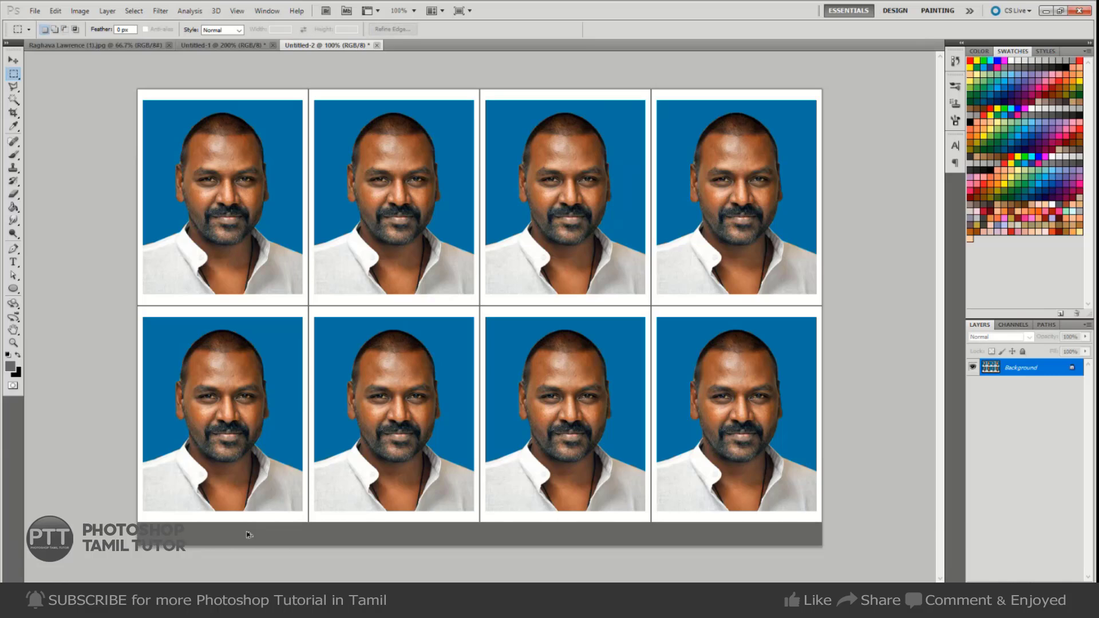
key(ctrl+z)
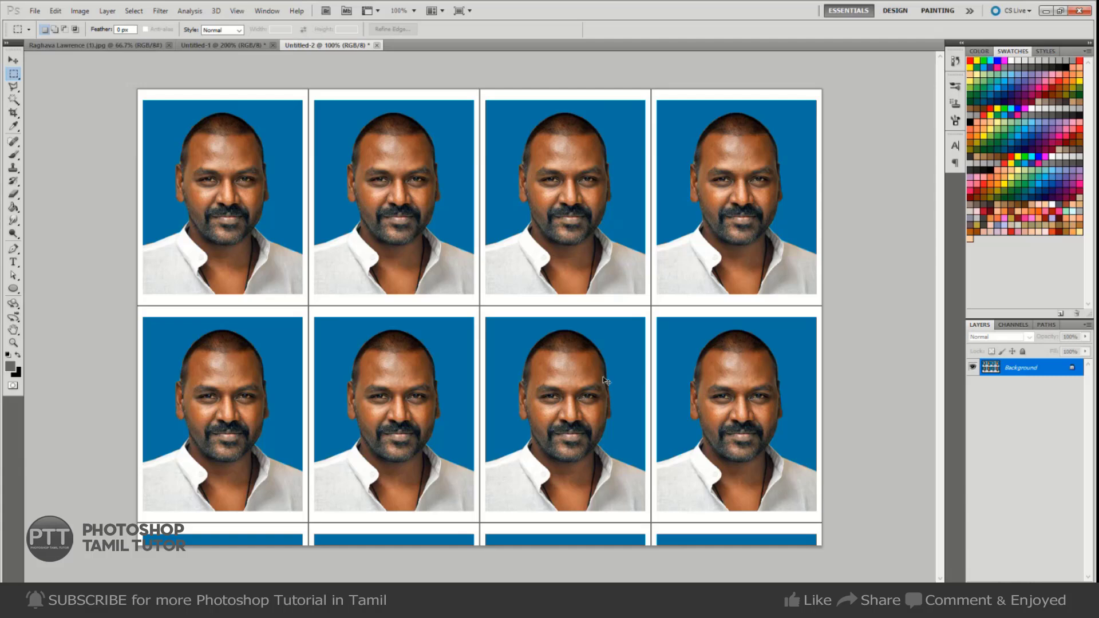
Restore the default colours and swap them so white is the foreground and black the background
key(d)
key(x)
key(ctrl+BackSpace)
key(alt+BackSpace)
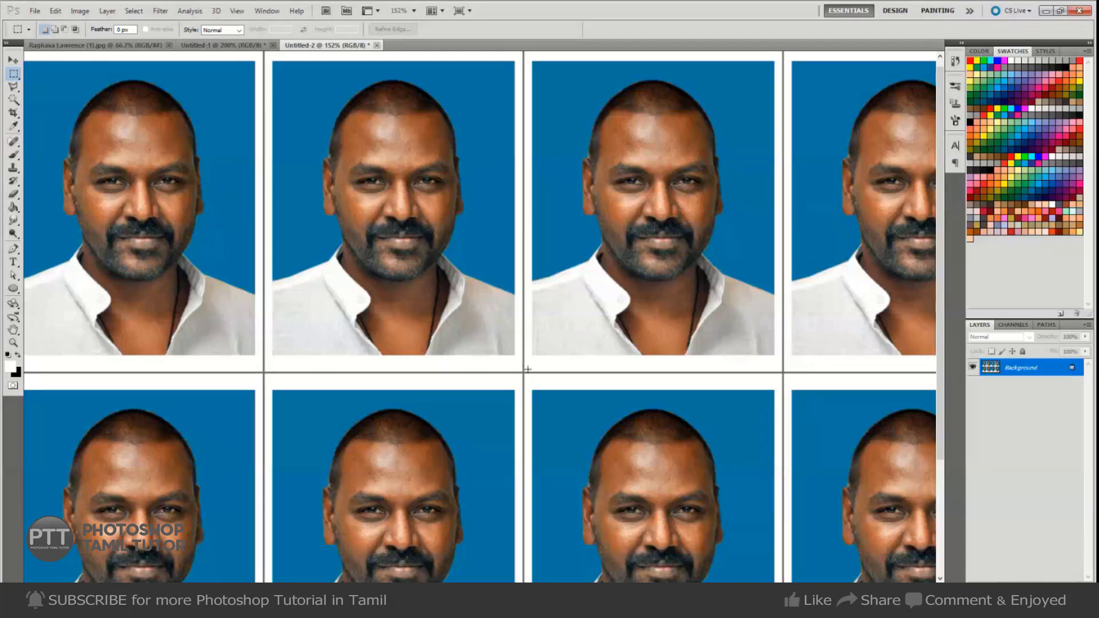
Undo the pattern fill, look through the other open documents, and return to the print sheet with the fill restored
drag(536, 376, 512, 354)
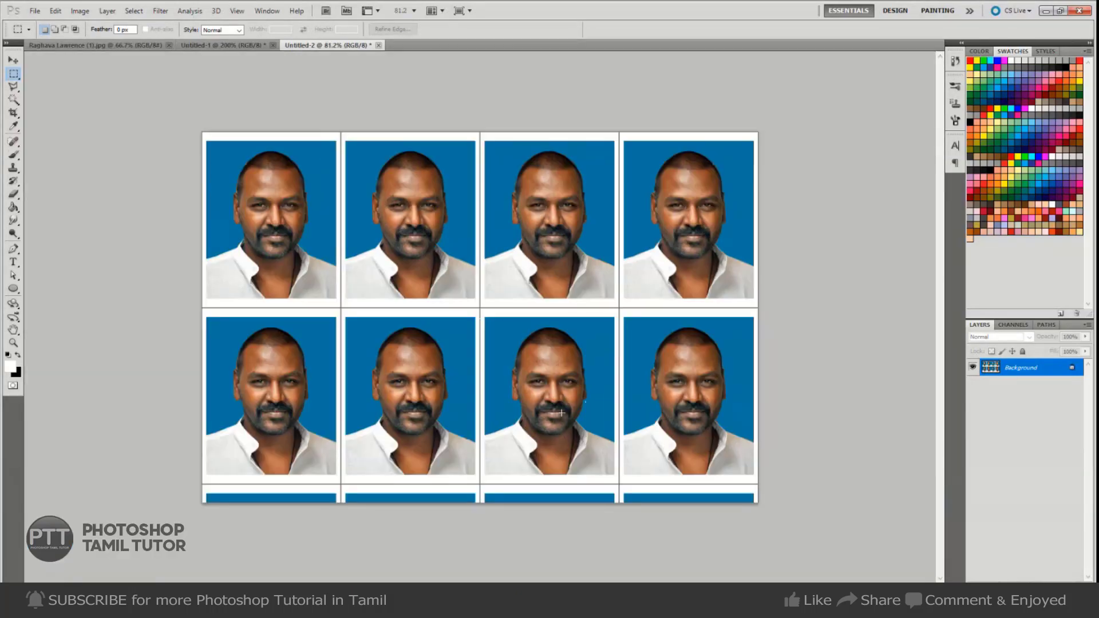
key(ctrl+z)
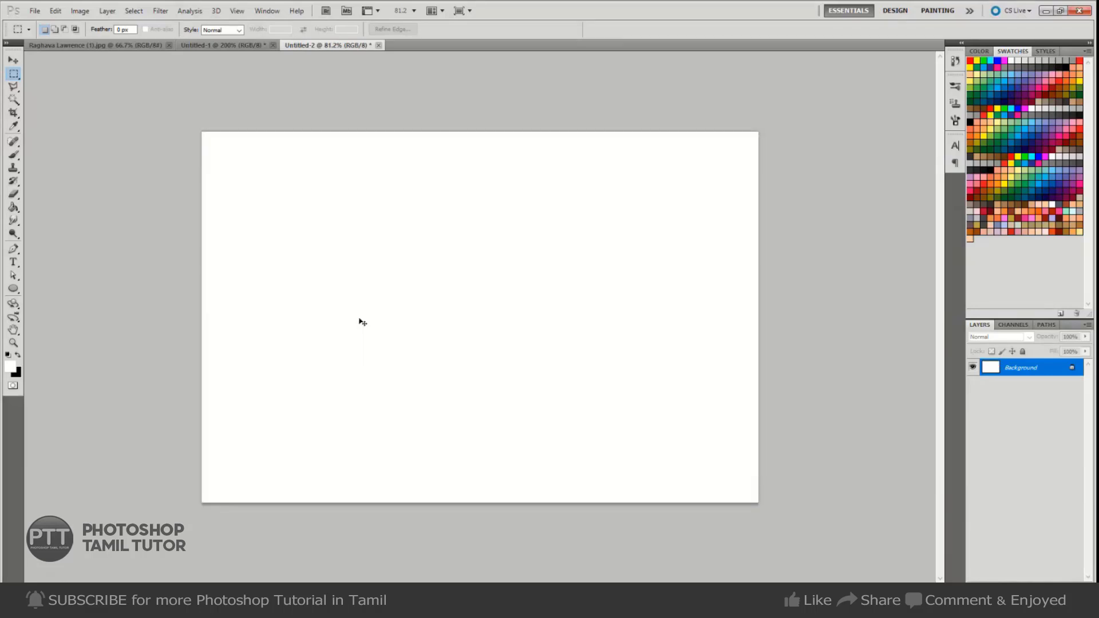
key(ctrl+Tab)
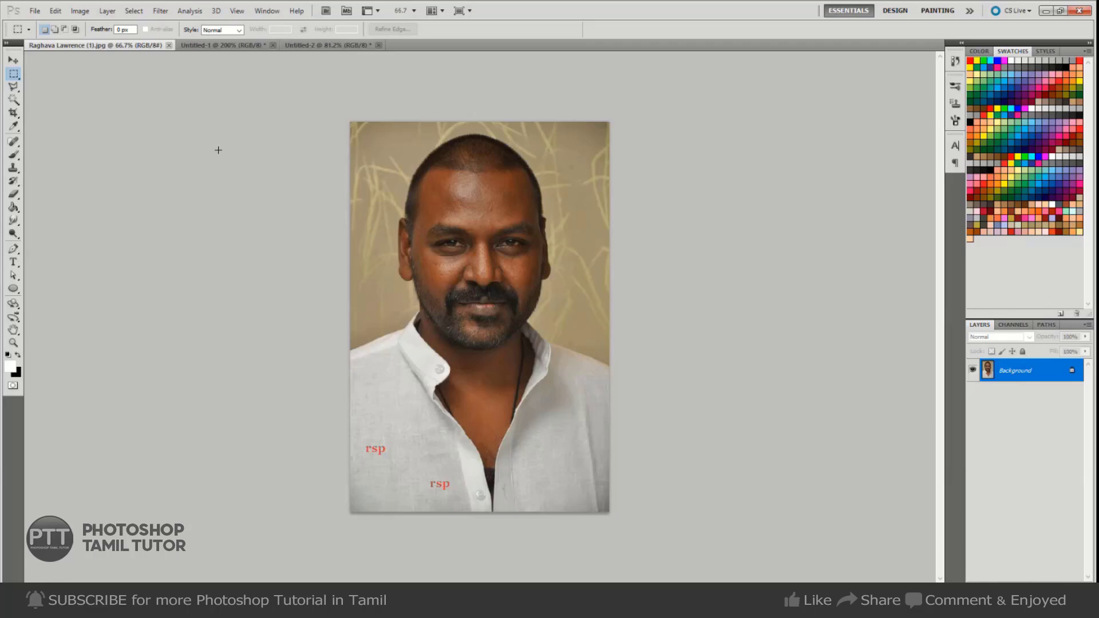
key(ctrl+Tab)
key(ctrl+Tab)
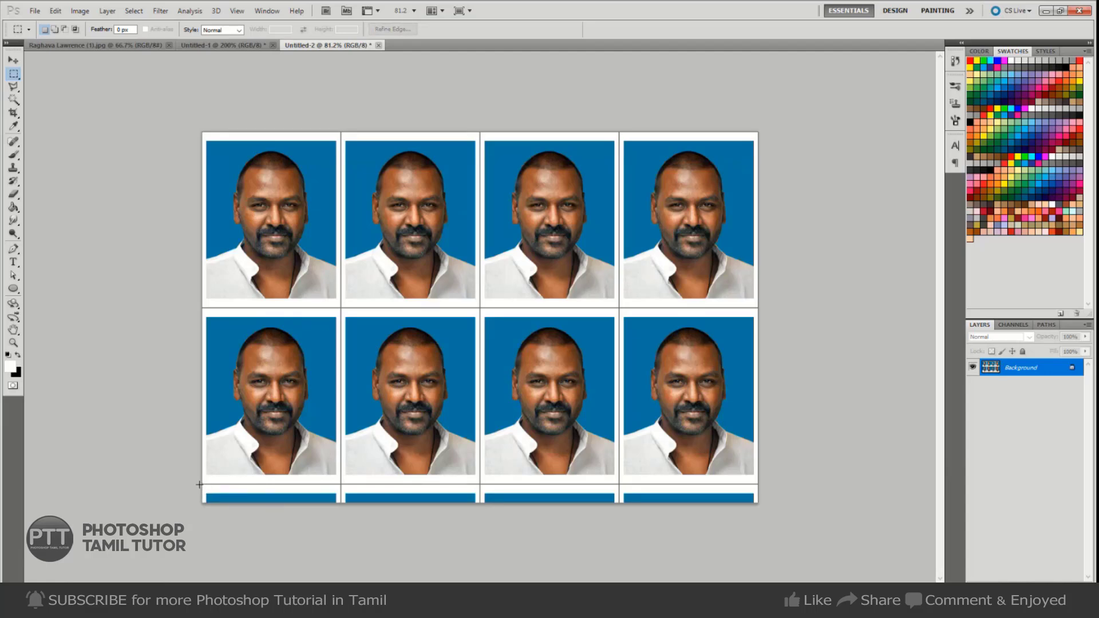
Select the leftover strip below the second photo row, fill it with the white foreground colour, and deselect
drag(541, 544, 934, 546)
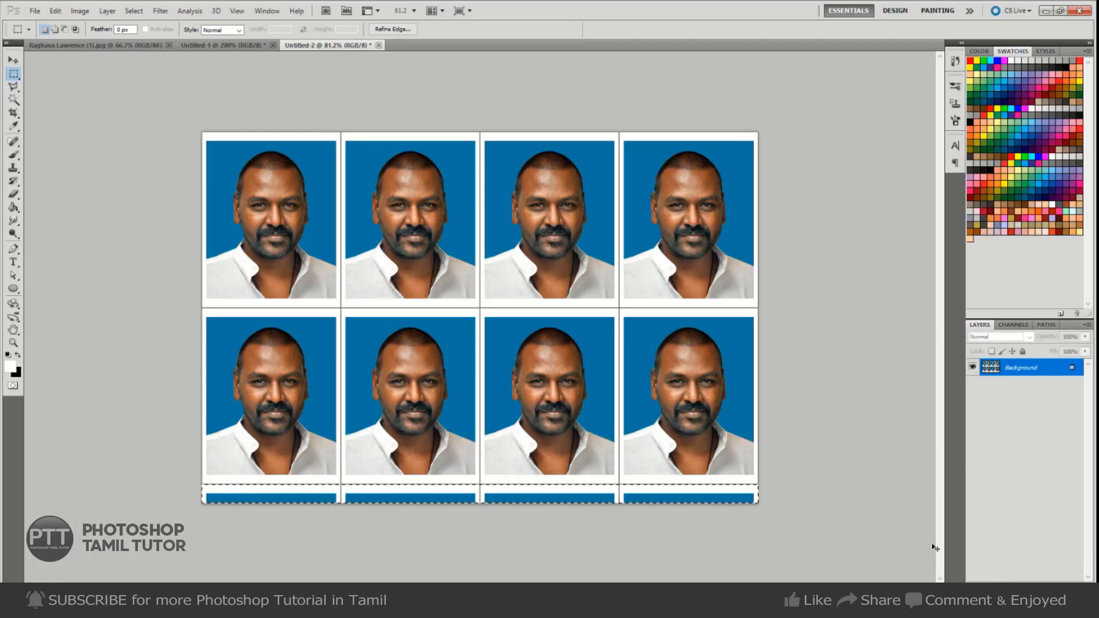
key(ctrl+BackSpace)
key(ctrl+z)
key(alt+BackSpace)
key(ctrl+d)
Select the whole sheet and nudge the photo grid down slightly, leaving a thin strip above the first row, and deselect
key(v)
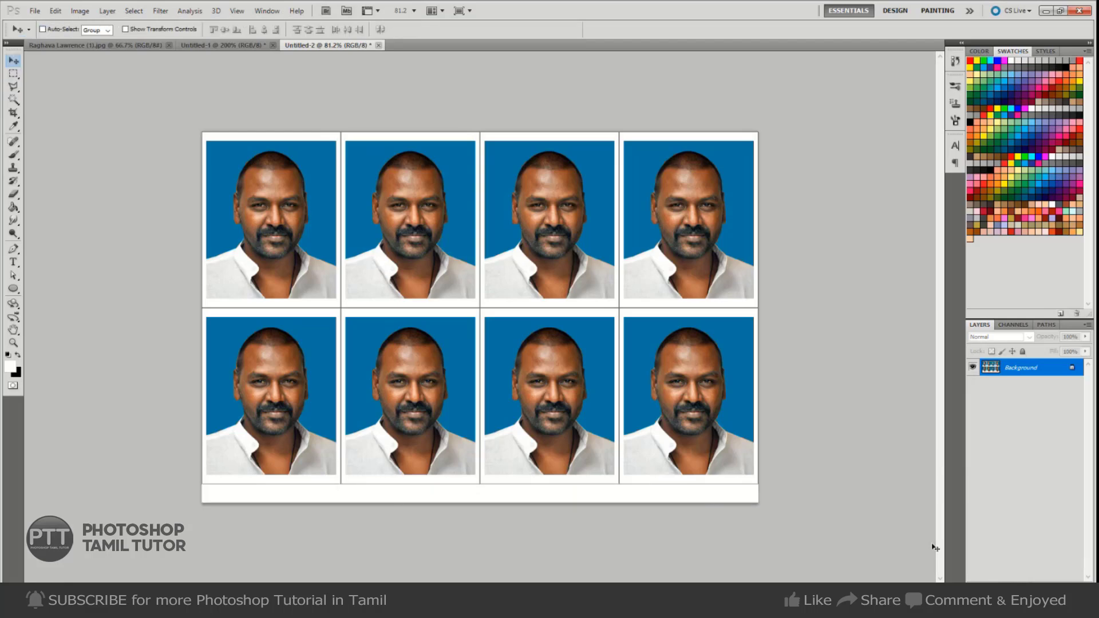
key(ctrl+a)
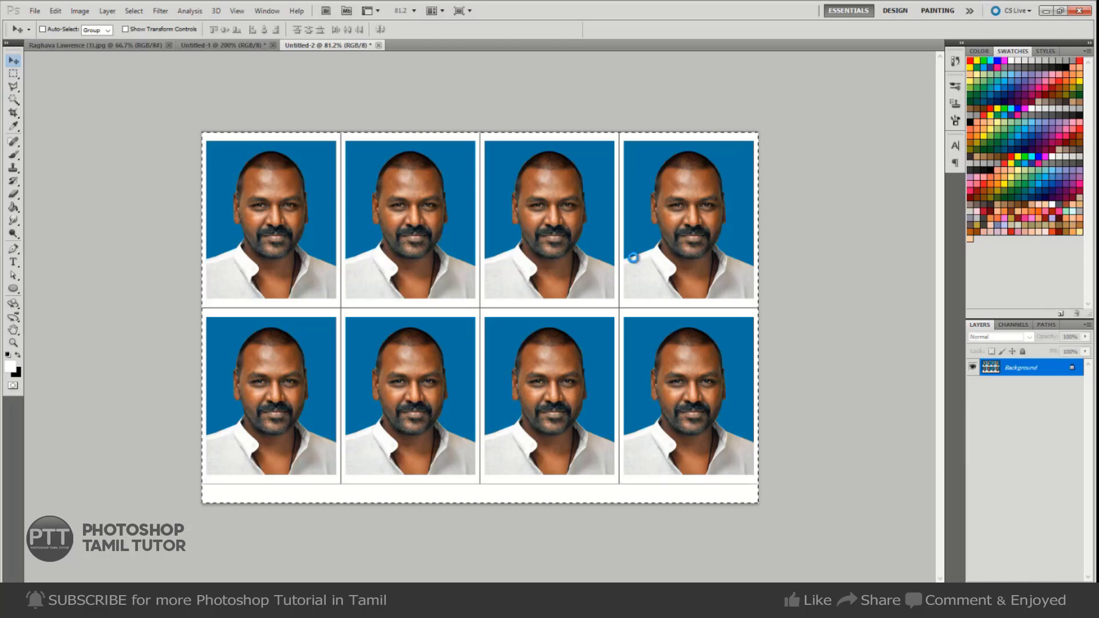
key(Down)
key(Down)
key(Down)
key(Down)
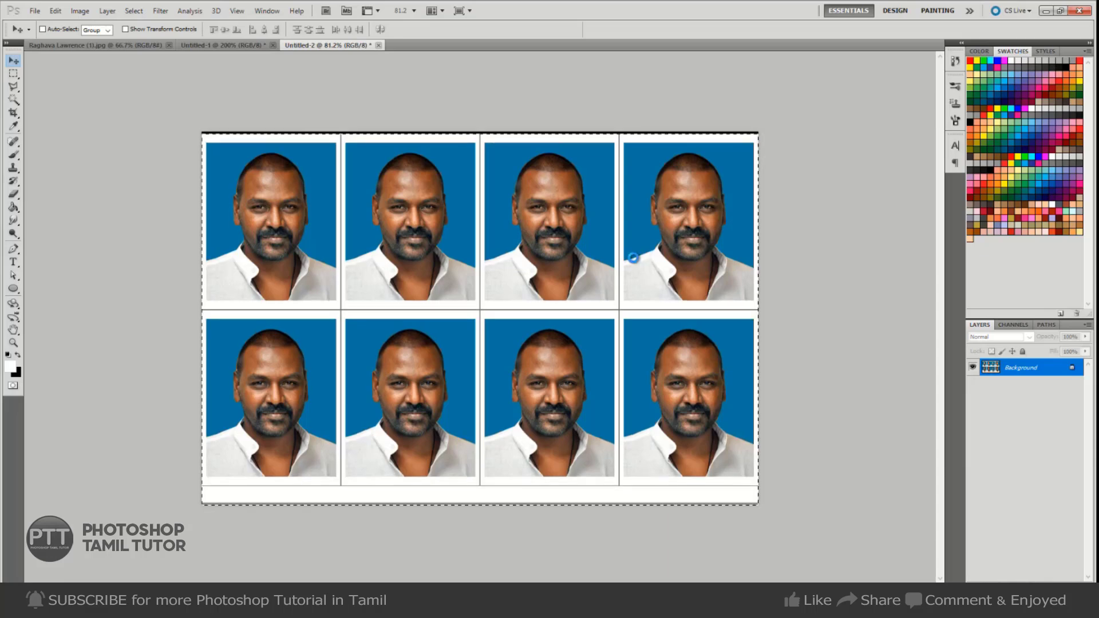
key(shift+Down)
key(shift+Down)
key(shift+Down)
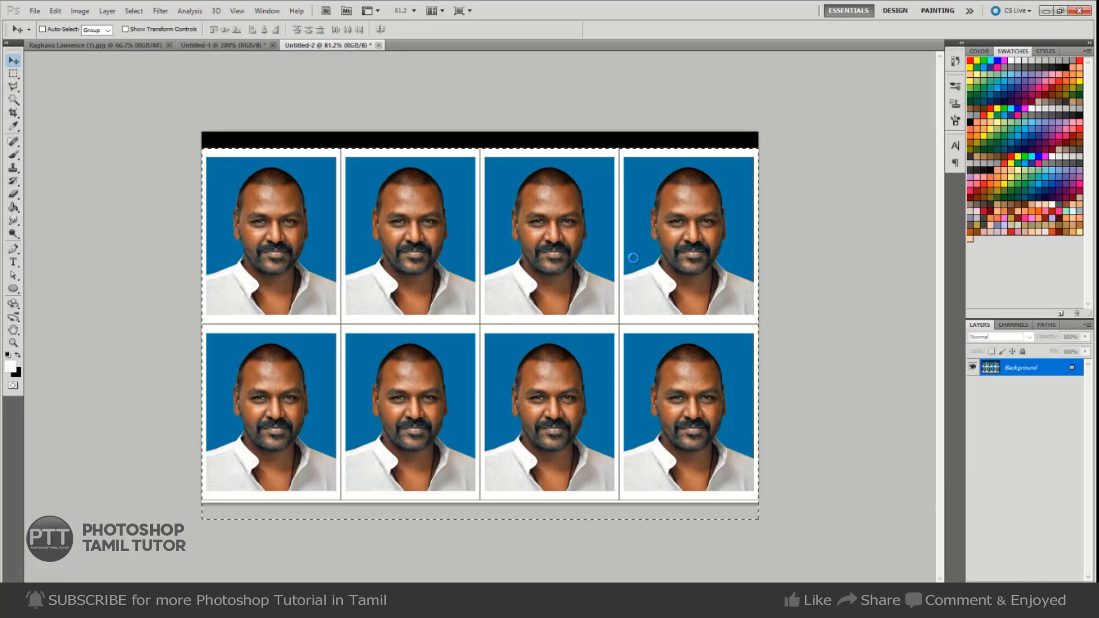
key(shift+Up)
key(shift+Up)
key(shift+Up)
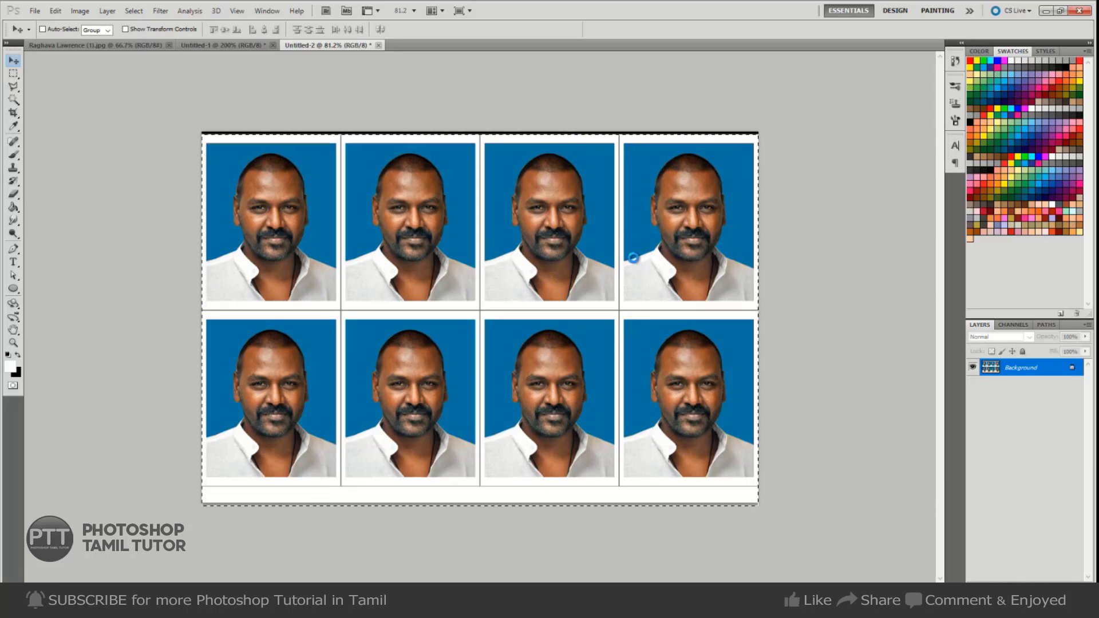
key(Down)
key(Down)
key(Down)
key(Down)
key(Down)
key(Down)
key(Down)
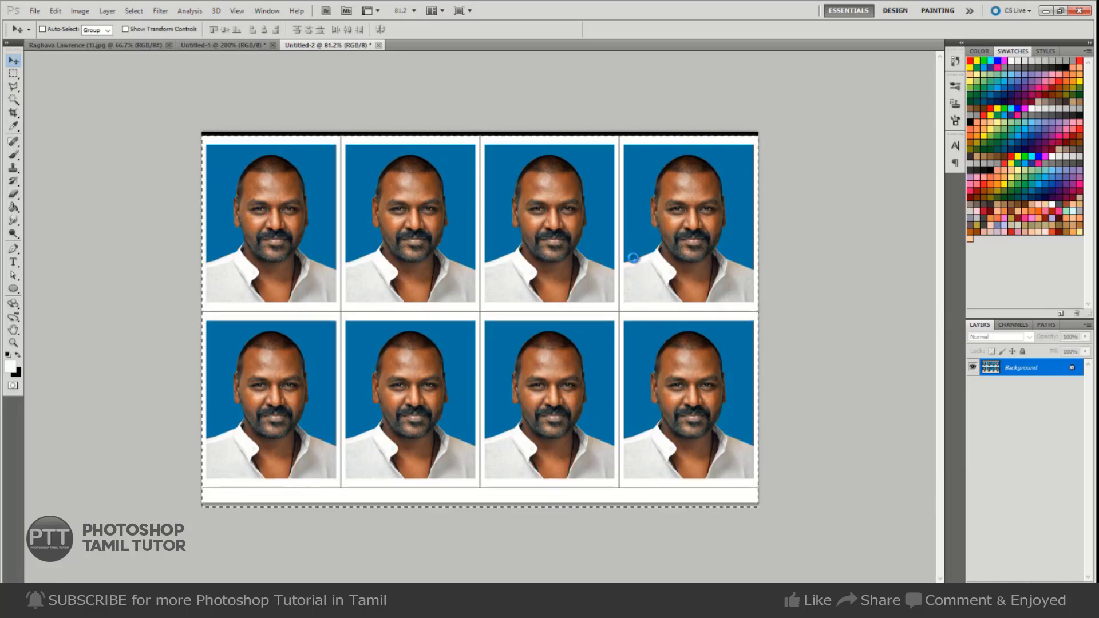
key(ctrl+d)
Select the thin black strip above the first photo row with the Magic Wand, fill it with white, and deselect
key(m)
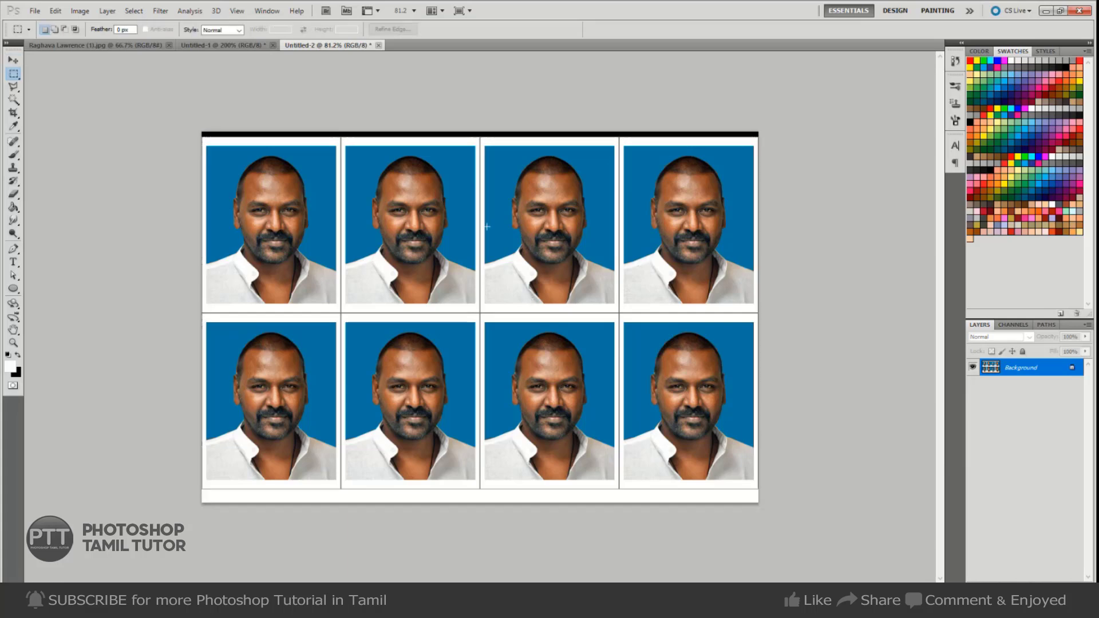
key(w)
click(235, 133)
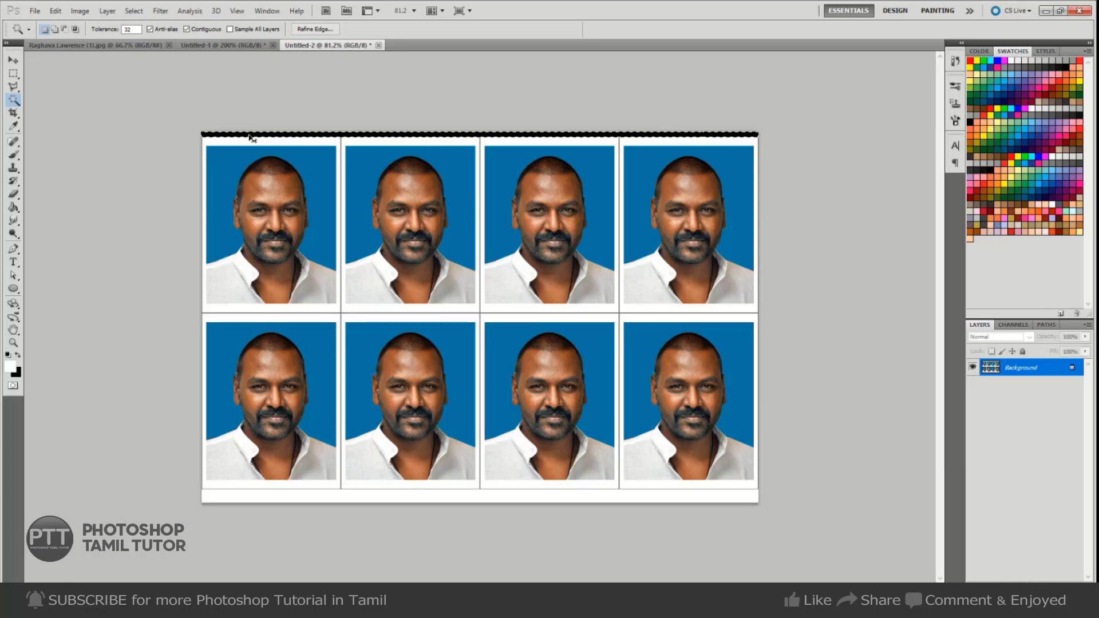
key(alt+BackSpace)
key(ctrl+d)
key(v)
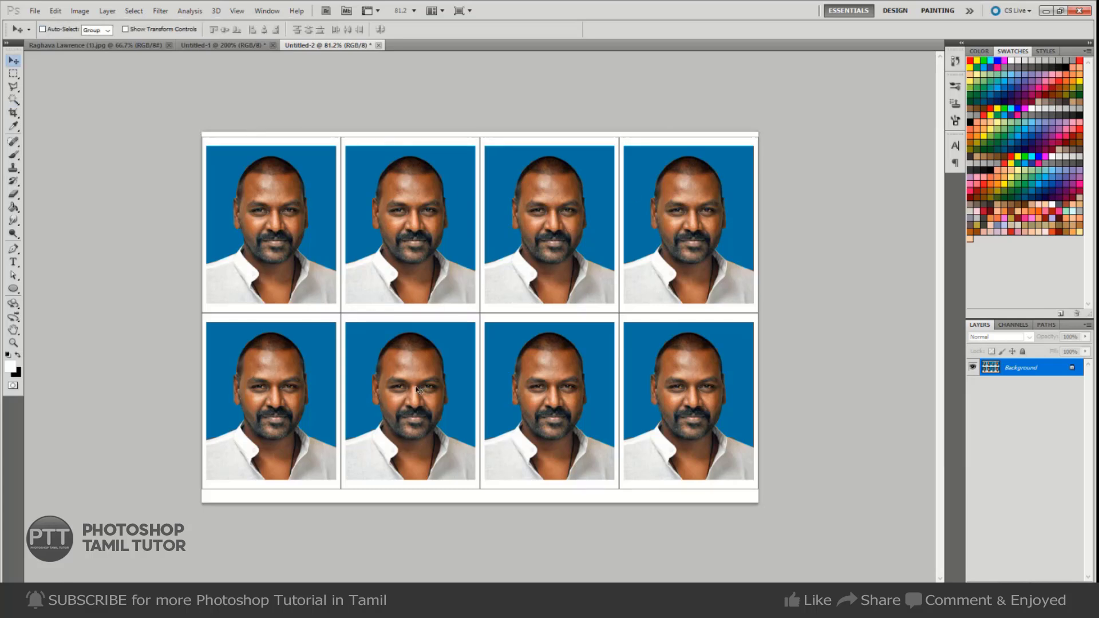
key(m)
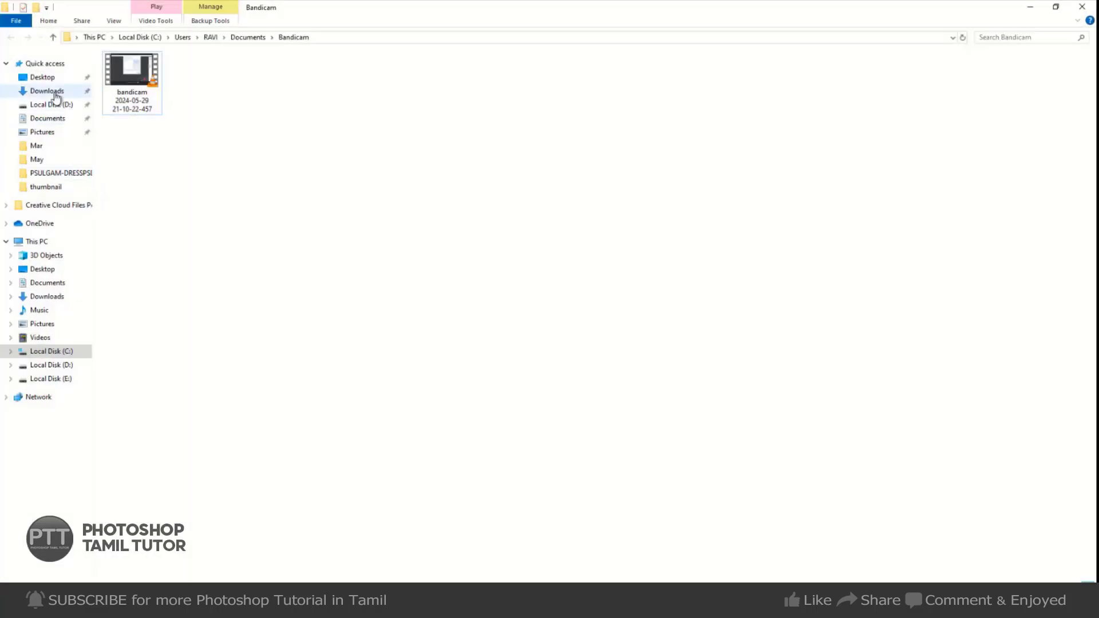
Switch to File Explorer and open the paspport-01 image from the Desktop folder in Photoshop
click(55, 92)
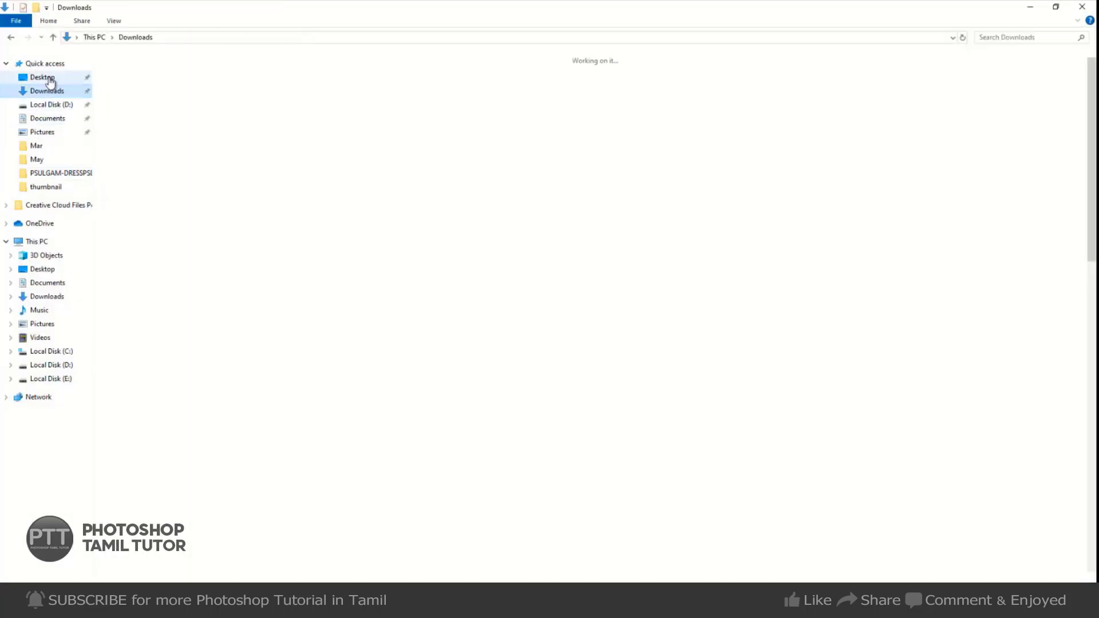
click(50, 82)
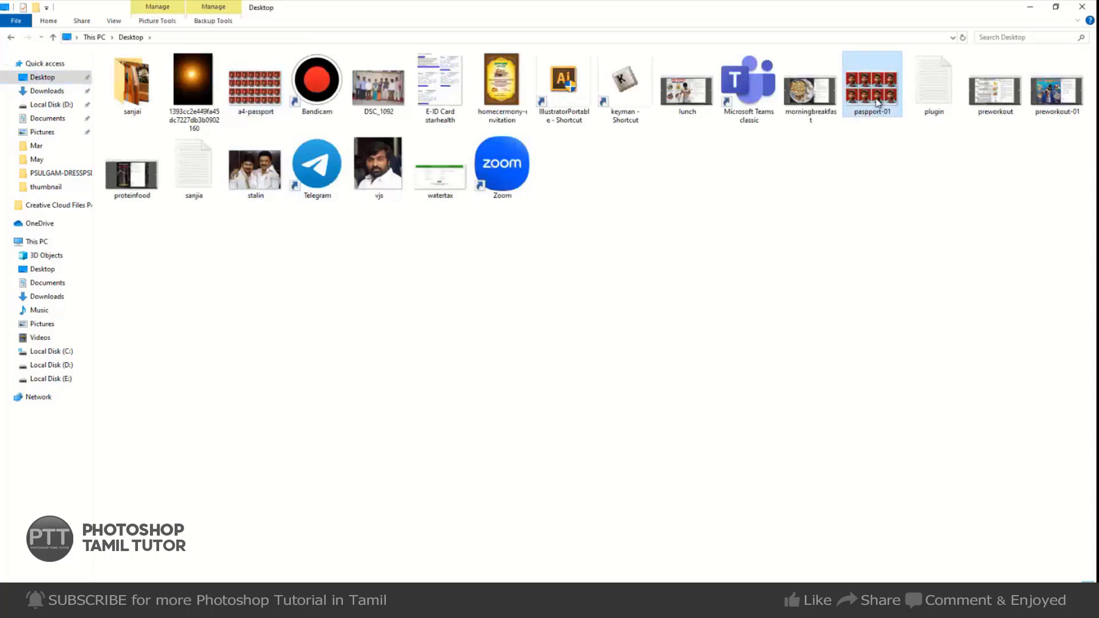
drag(866, 113, 761, 63)
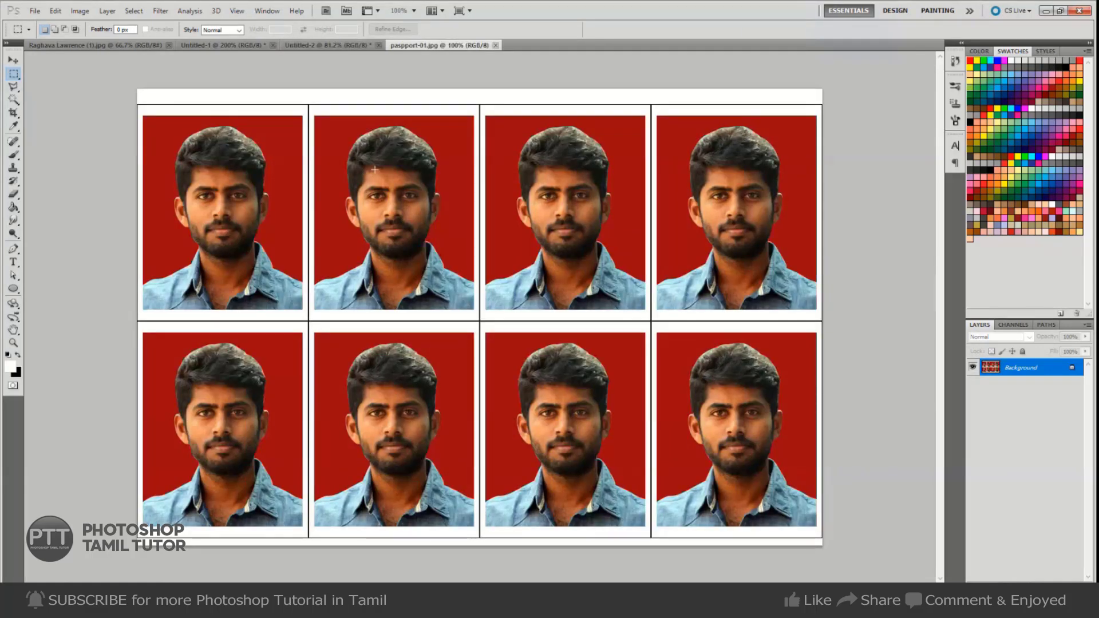
Crop the image to the second red-background photo in the first row at 1.4 by 1.7 inches and 200 pixels/inch
key(c)
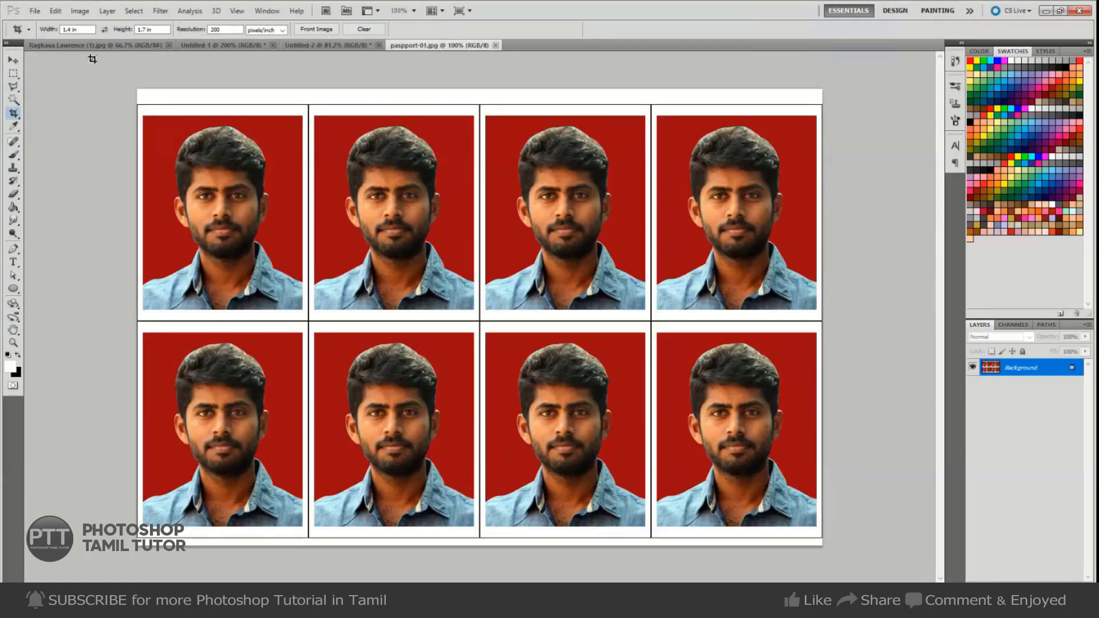
click(77, 30)
drag(314, 115, 474, 309)
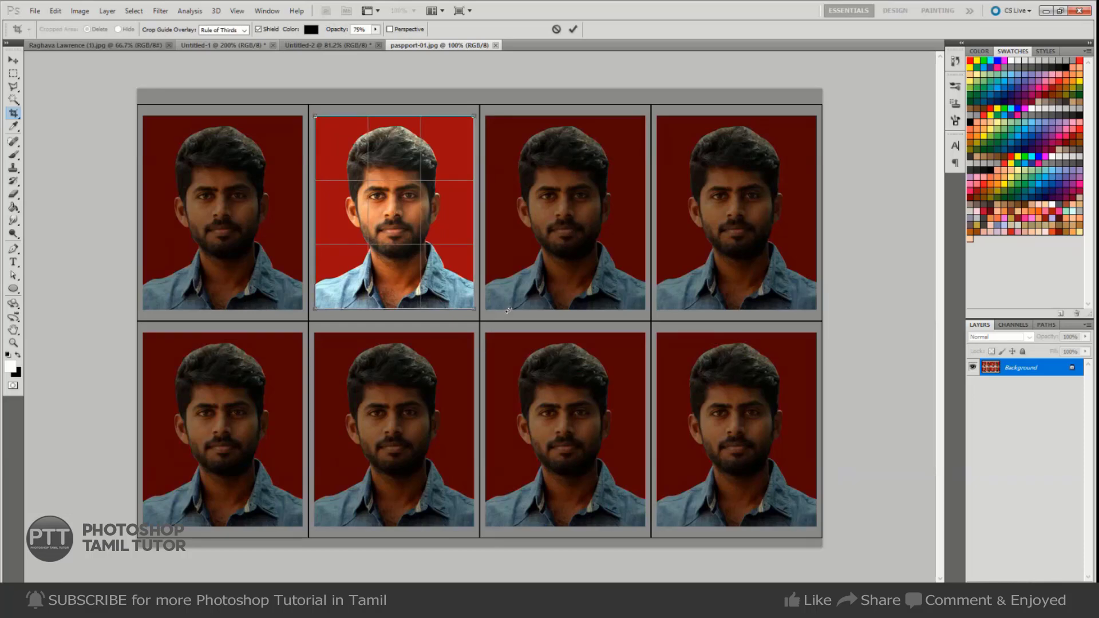
key(Return)
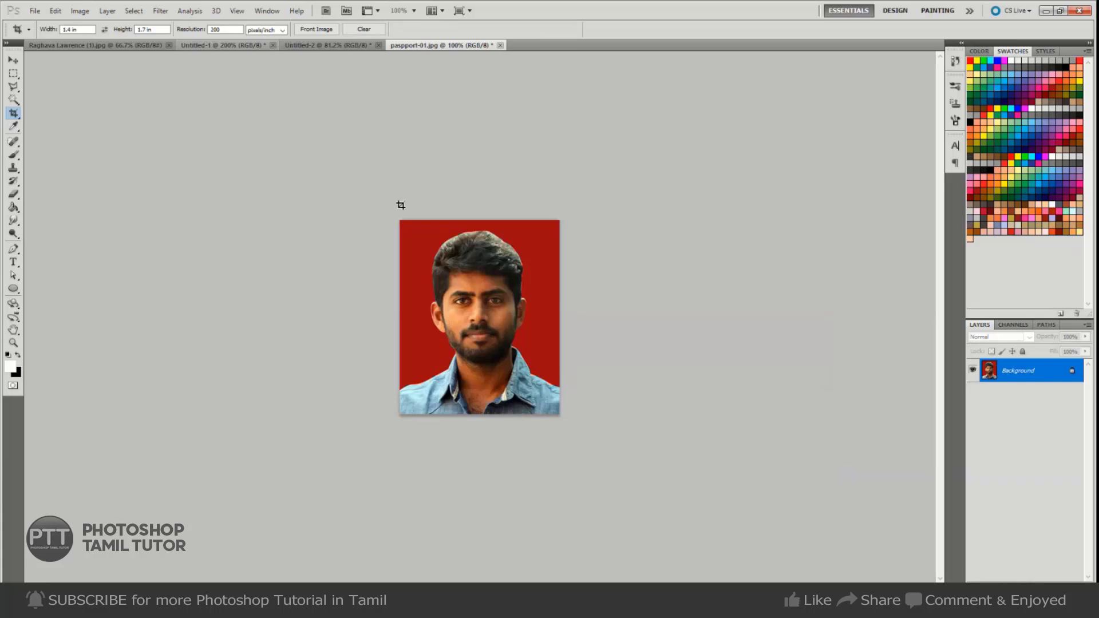
click(79, 11)
click(170, 107)
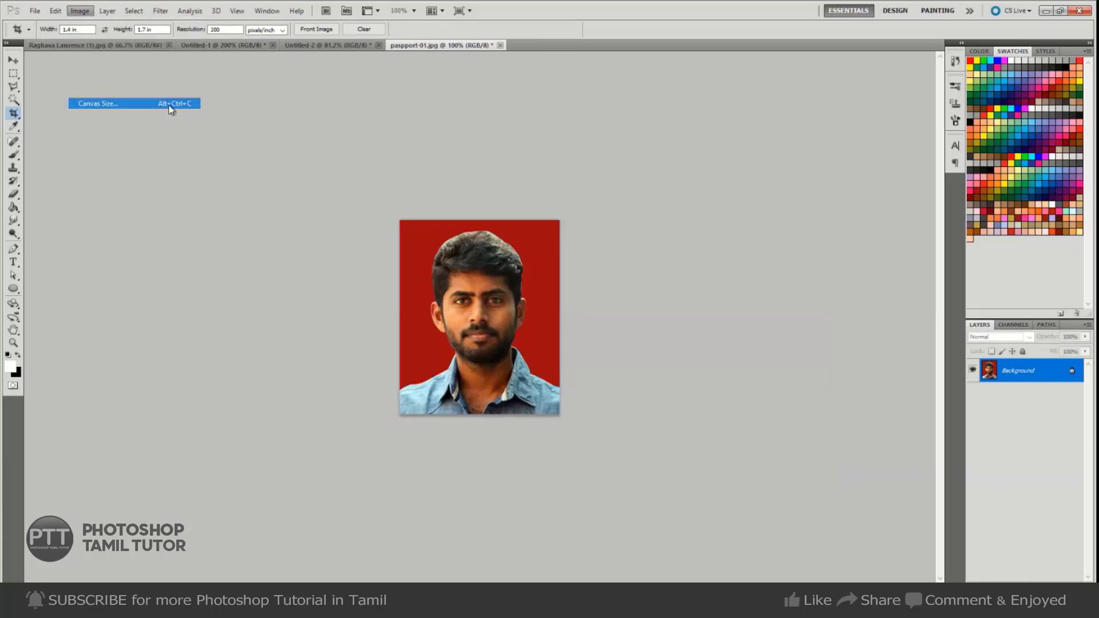
click(746, 216)
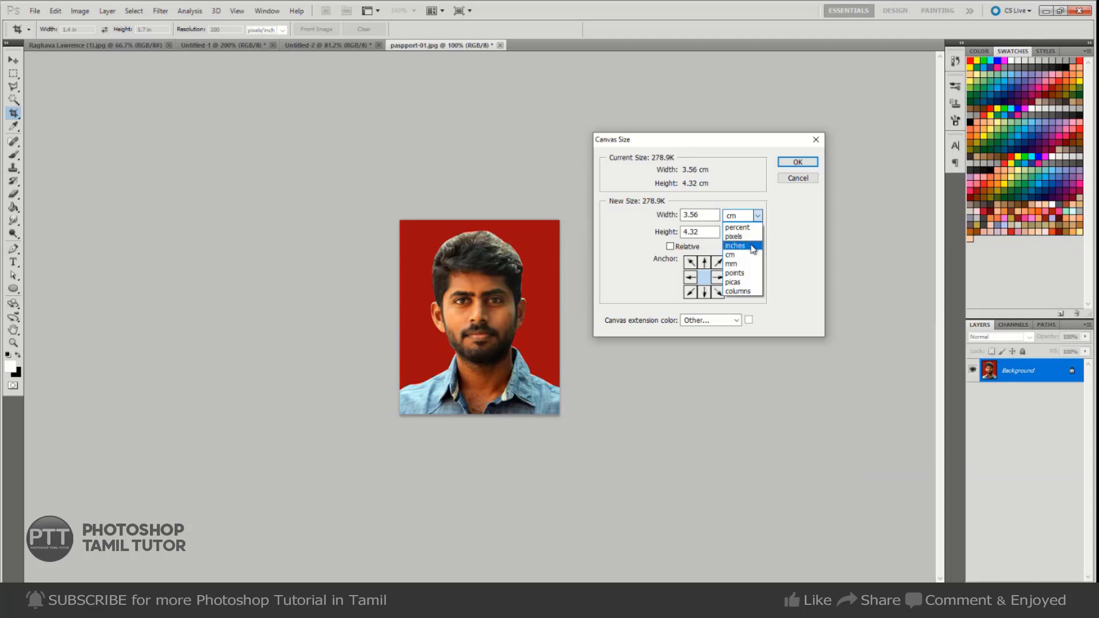
click(752, 248)
click(709, 214)
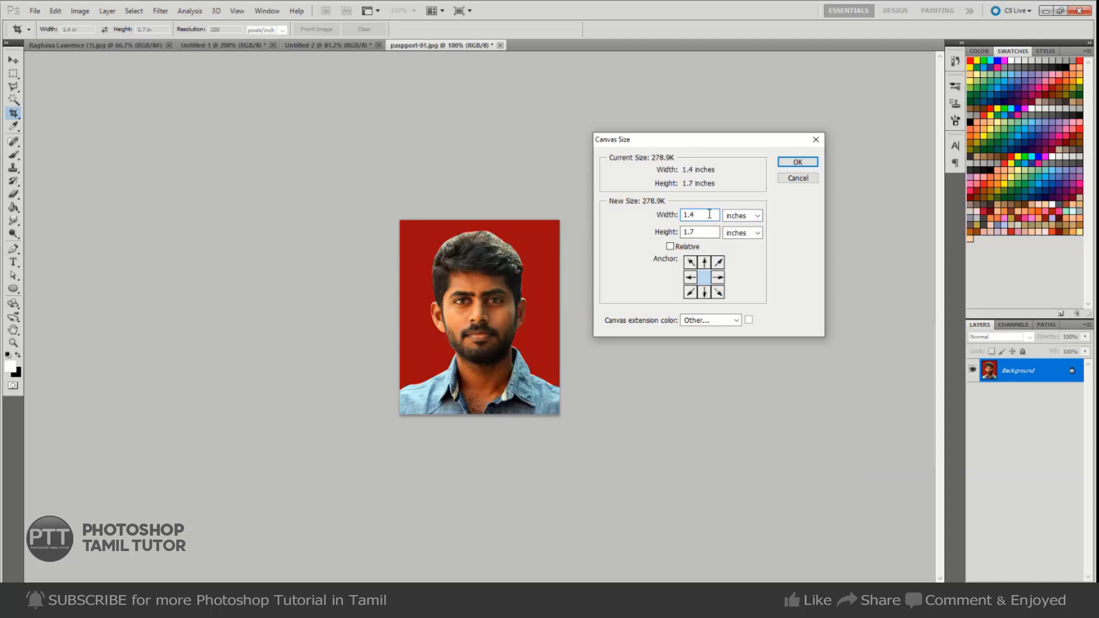
key(Return)
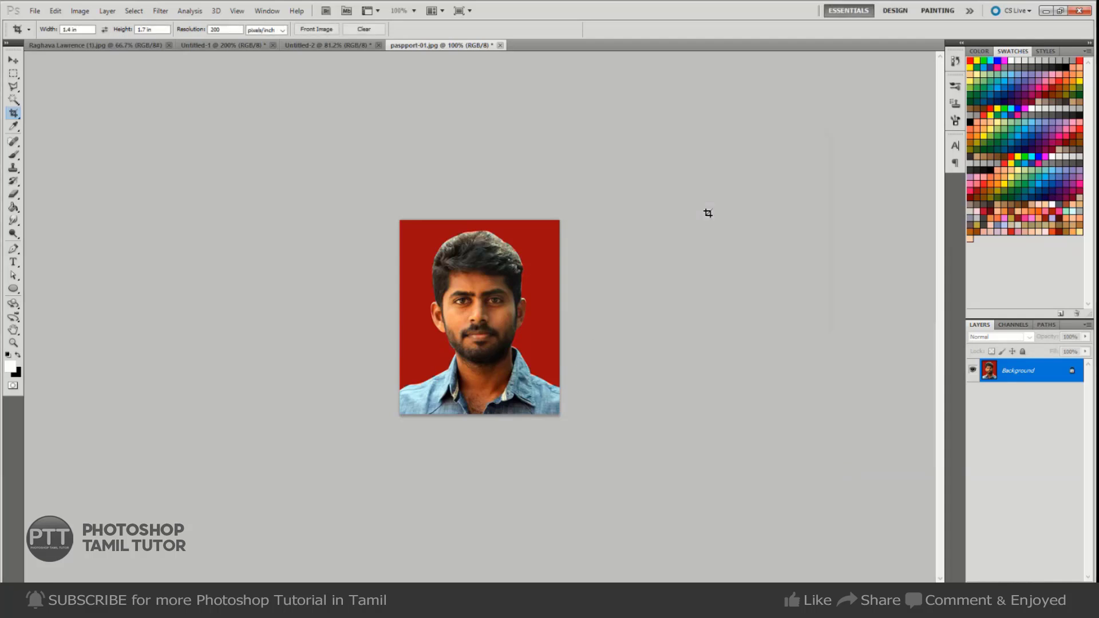
Extend the canvas around the cropped photo in inches, adding a narrow white border on all sides and making it 1.9 inches high
key(alt+ctrl+c)
click(756, 216)
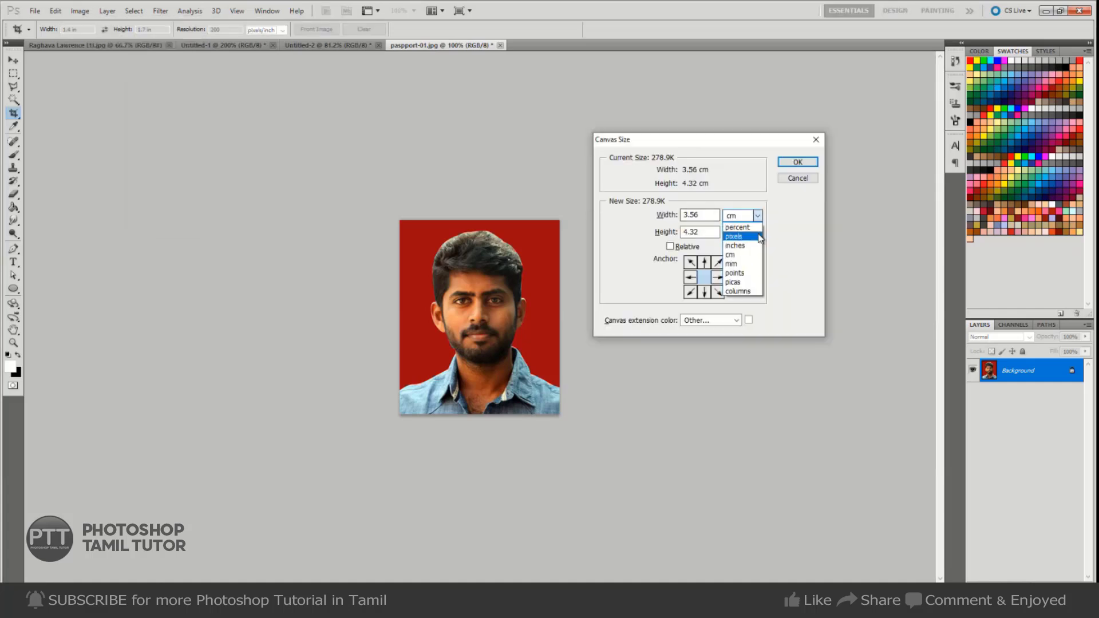
click(757, 247)
double_click(713, 215)
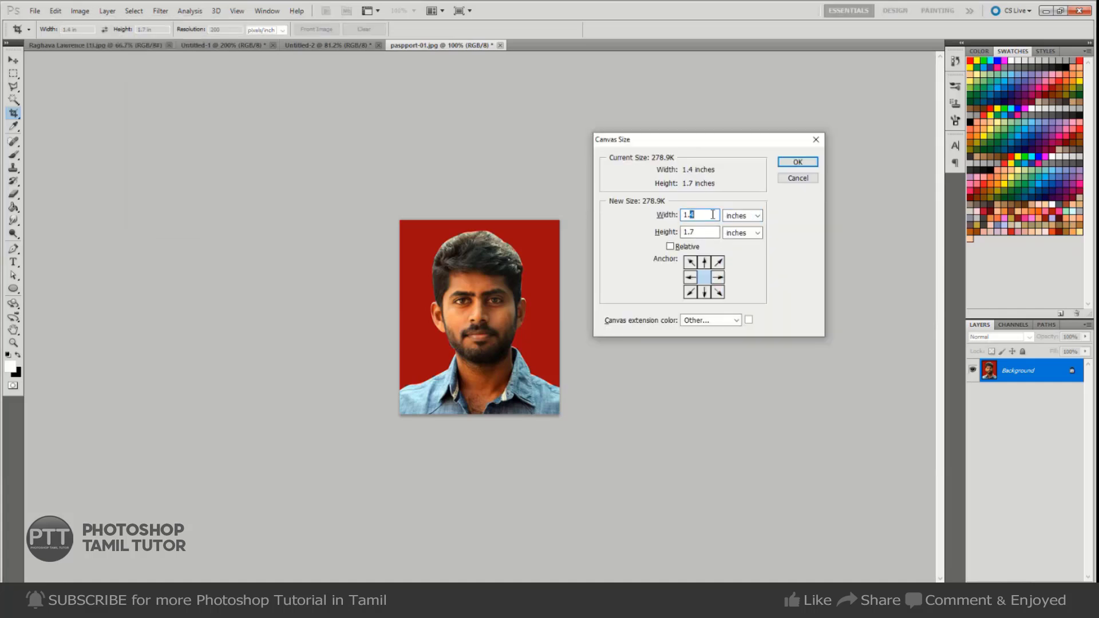
key(Tab)
text(1.9)
click(800, 164)
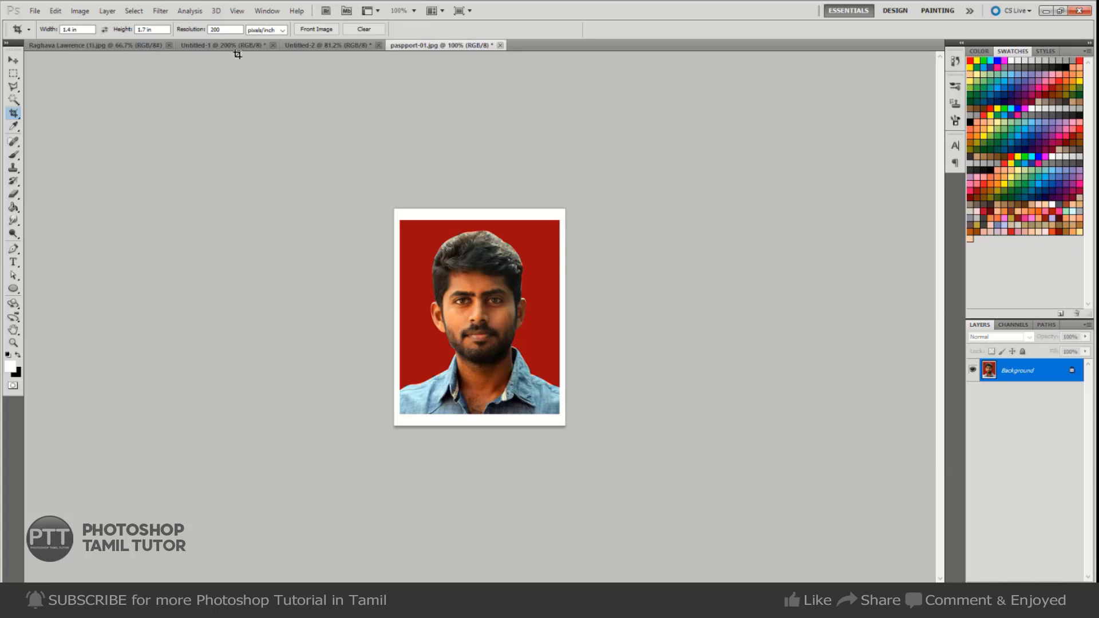
Outline the whole bordered red-background photo with a 1 px centered grey (#999999) stroke, and deselect
click(134, 11)
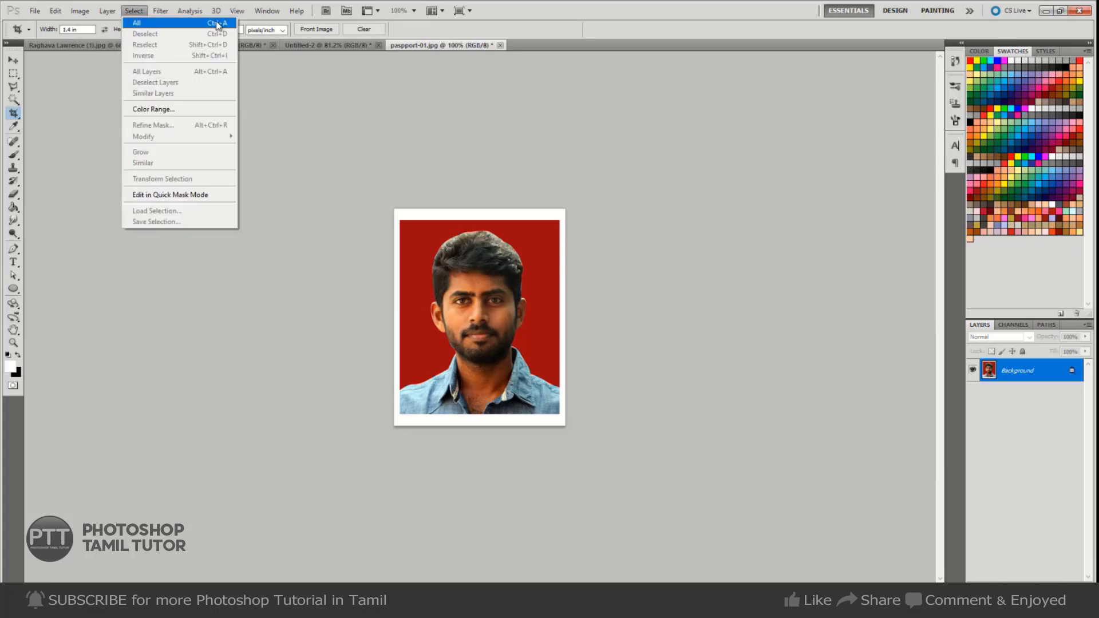
click(217, 24)
key(m)
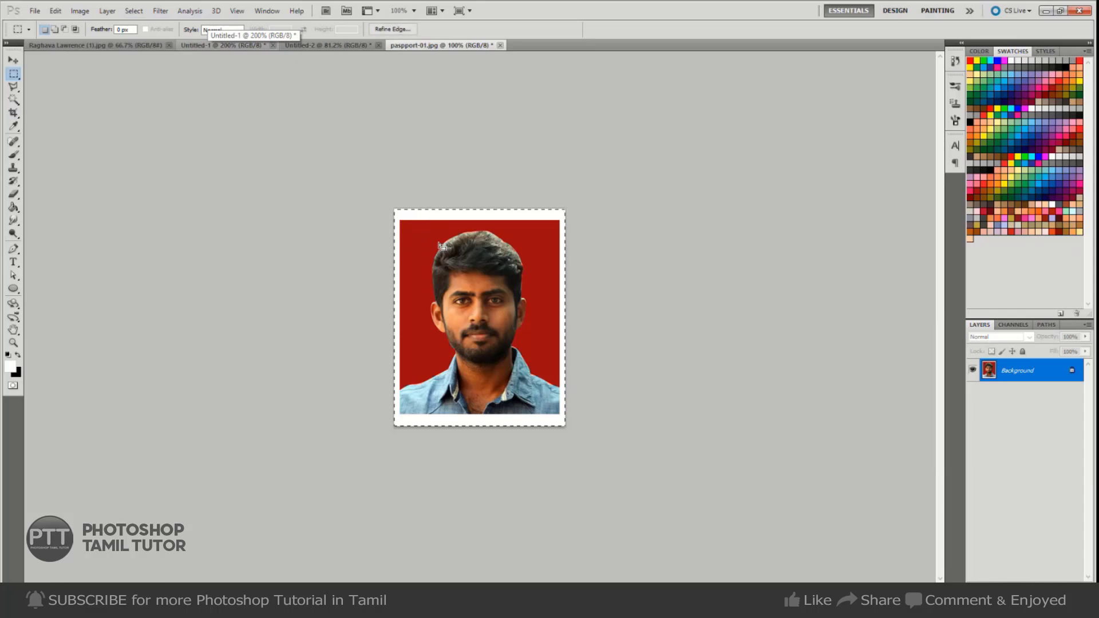
right_click(439, 243)
key(Escape)
right_click(433, 222)
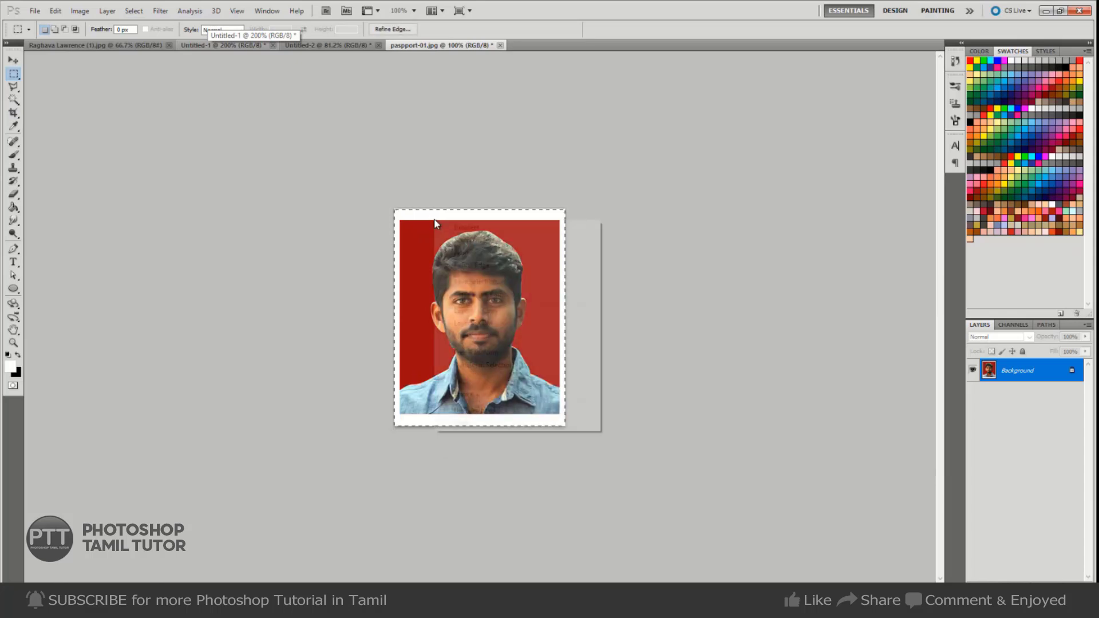
click(479, 393)
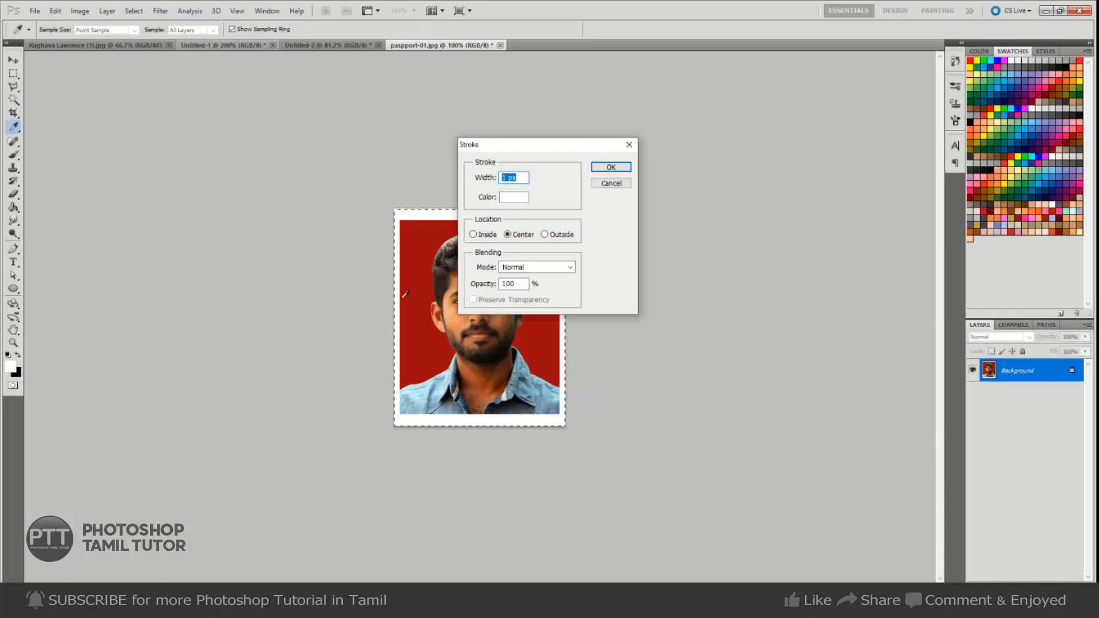
click(514, 198)
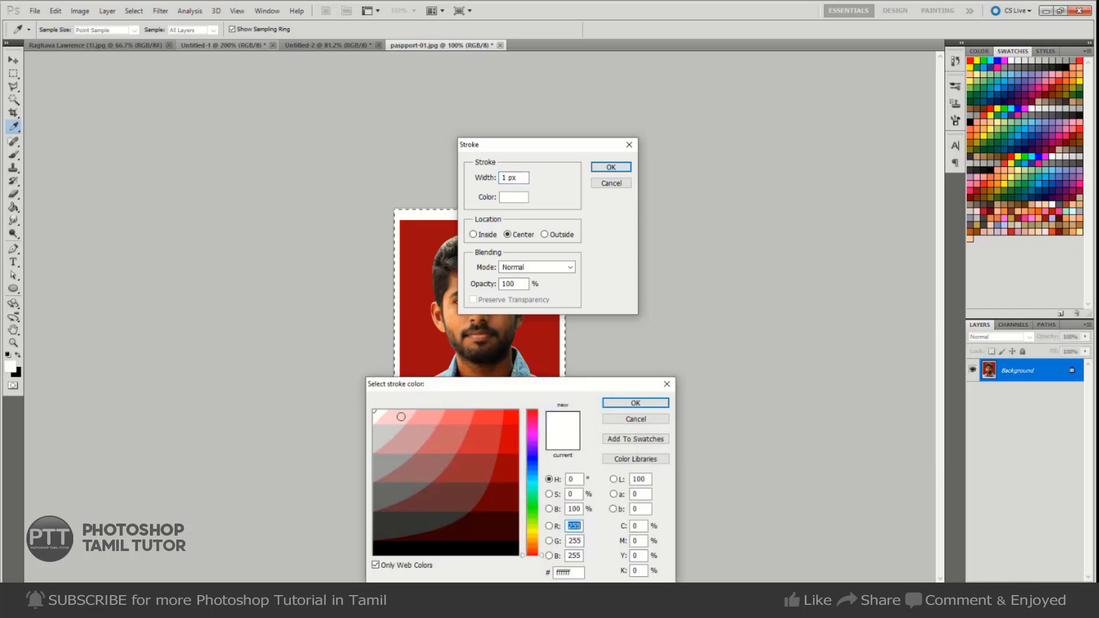
click(378, 491)
click(383, 465)
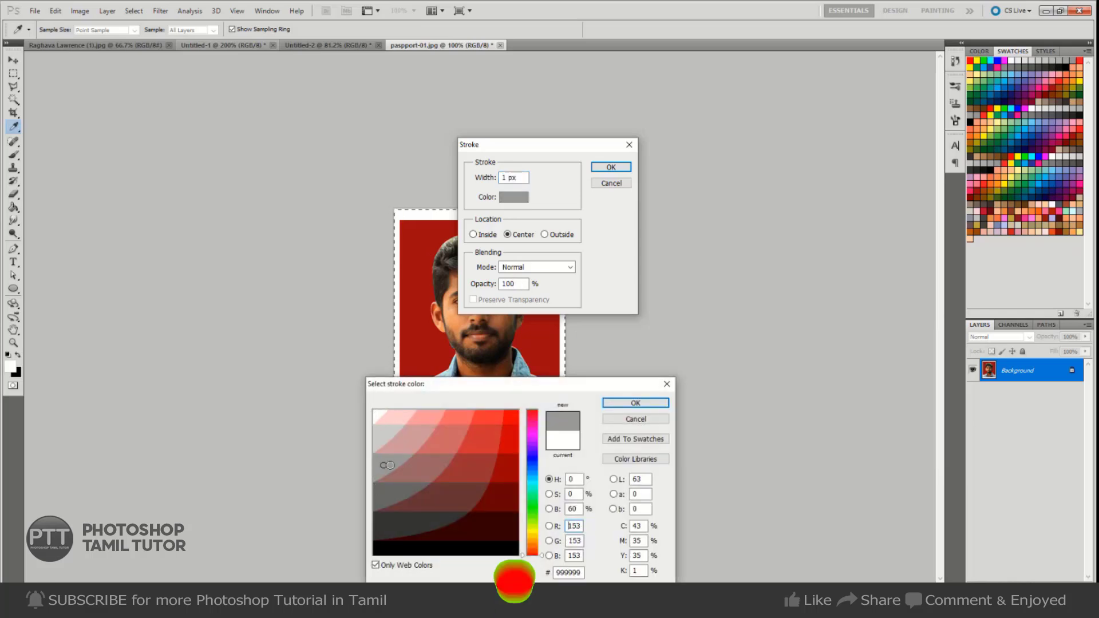
click(635, 403)
click(611, 167)
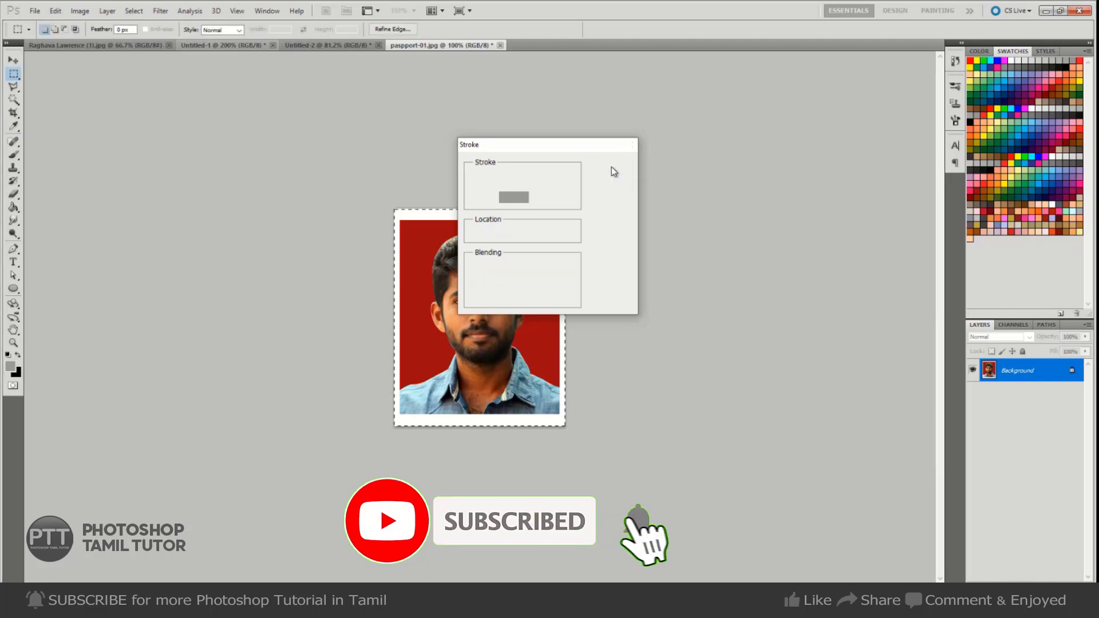
key(ctrl+d)
Define the outlined red-background photo as a pattern, keeping the suggested name
click(56, 11)
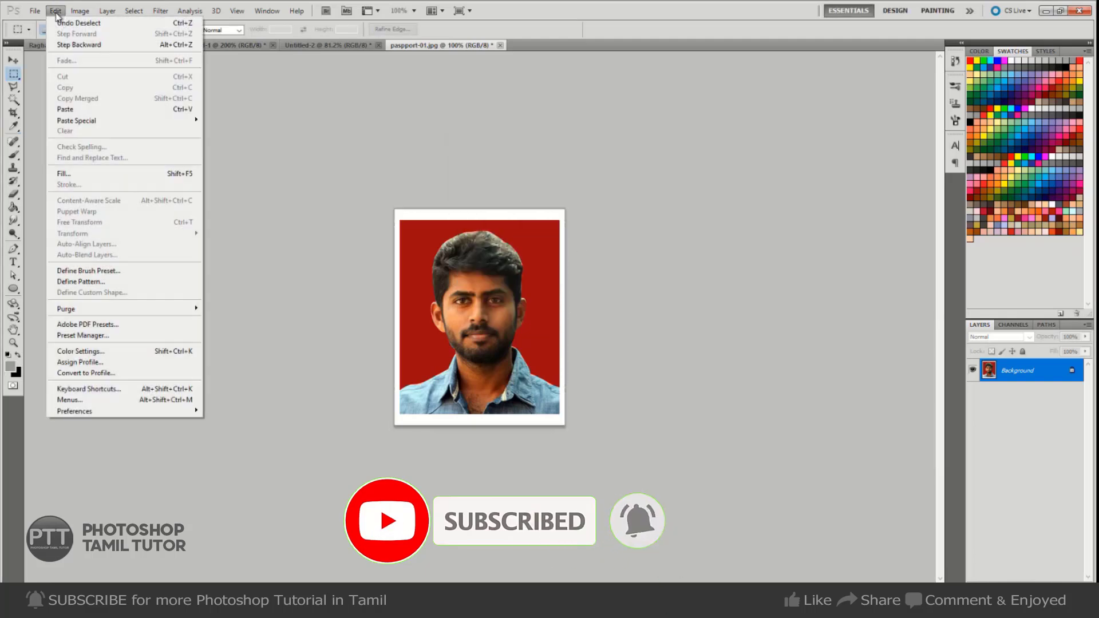
click(95, 282)
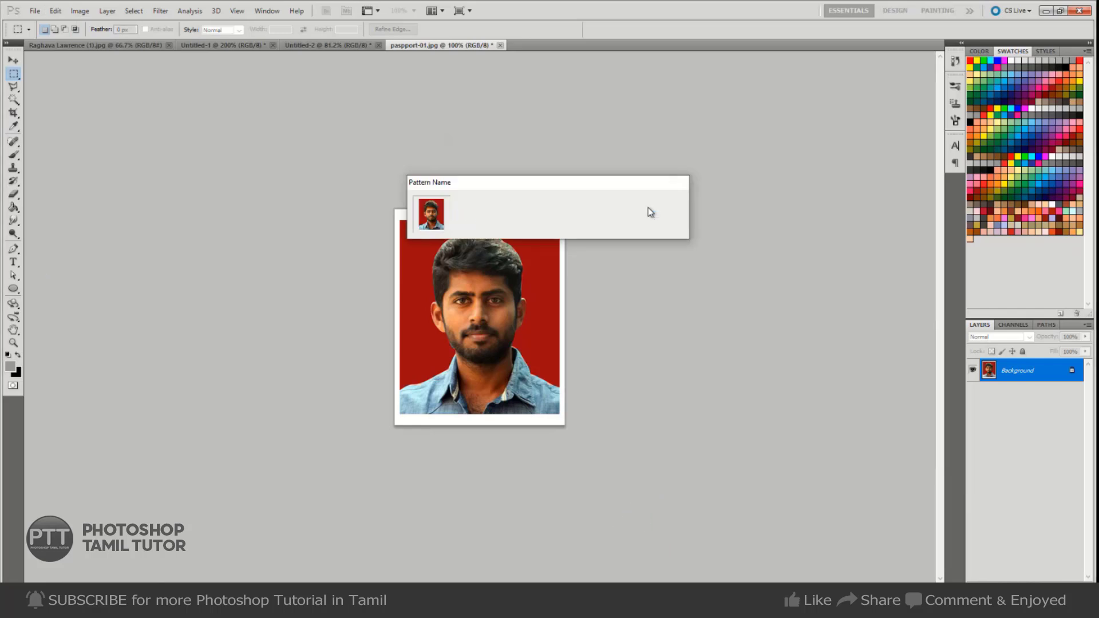
click(648, 207)
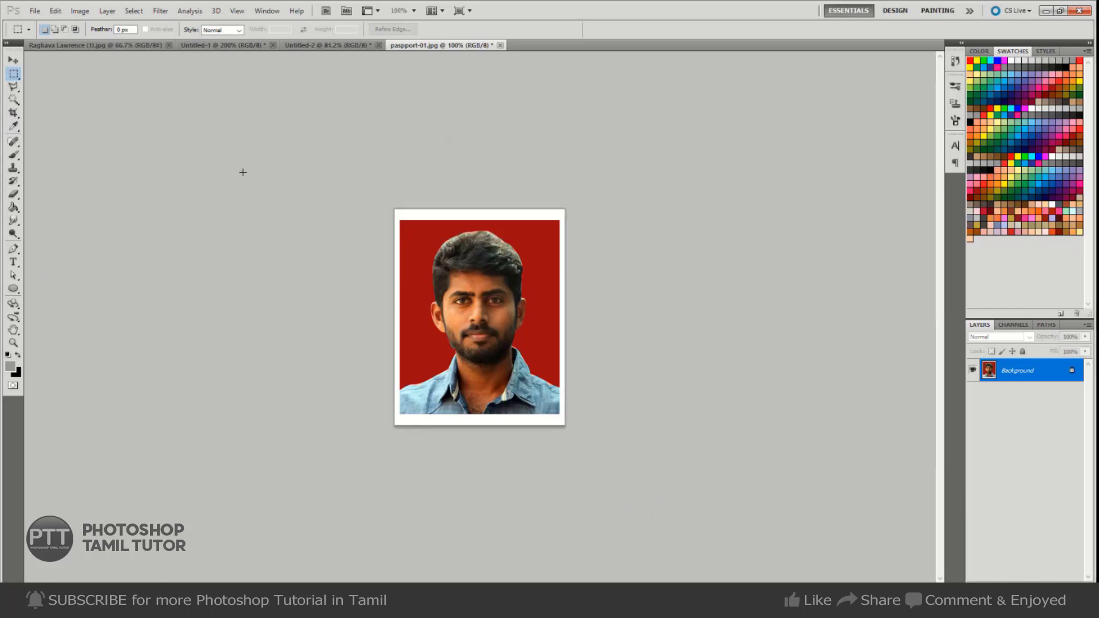
Try to clear the blue-background print sheet by filling the entire canvas with the background color, and undo the fill
click(324, 46)
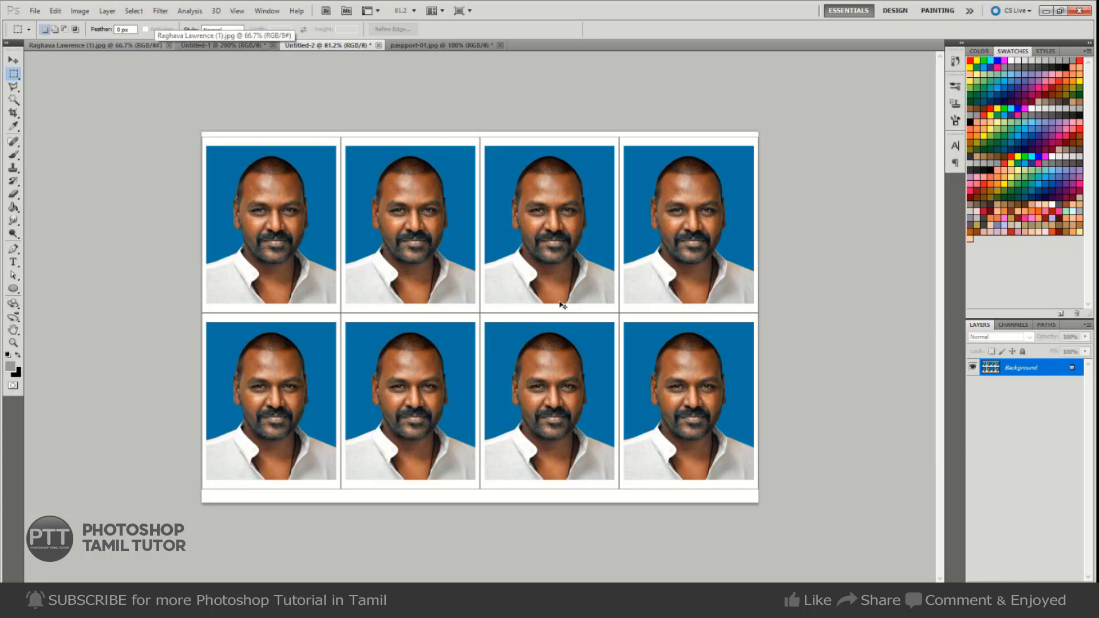
key(ctrl+a)
key(ctrl+BackSpace)
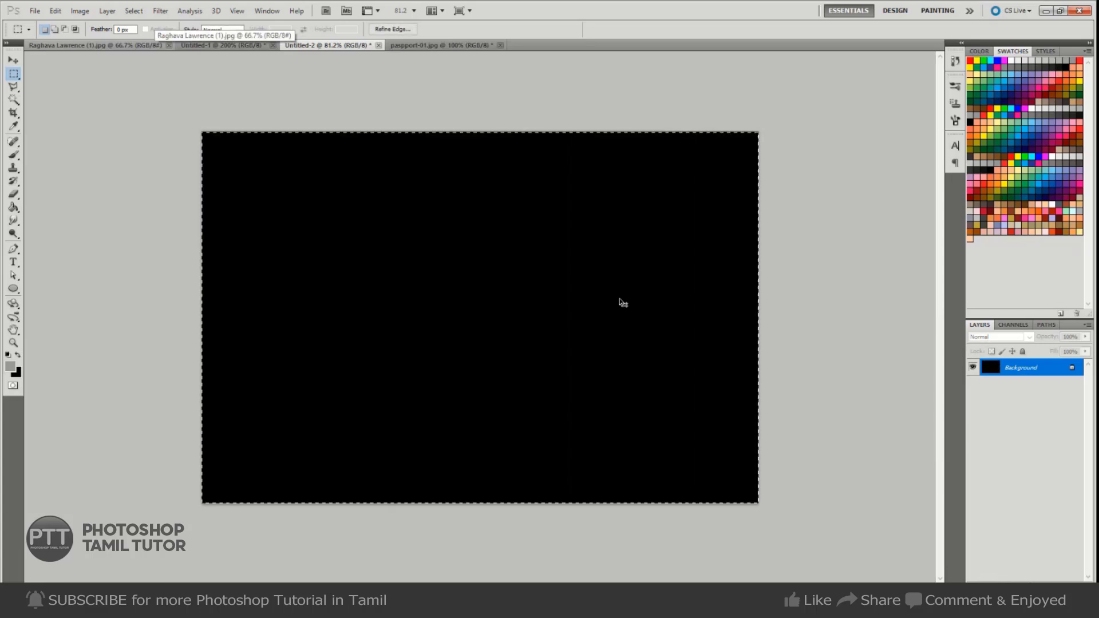
key(ctrl+z)
key(ctrl+n)
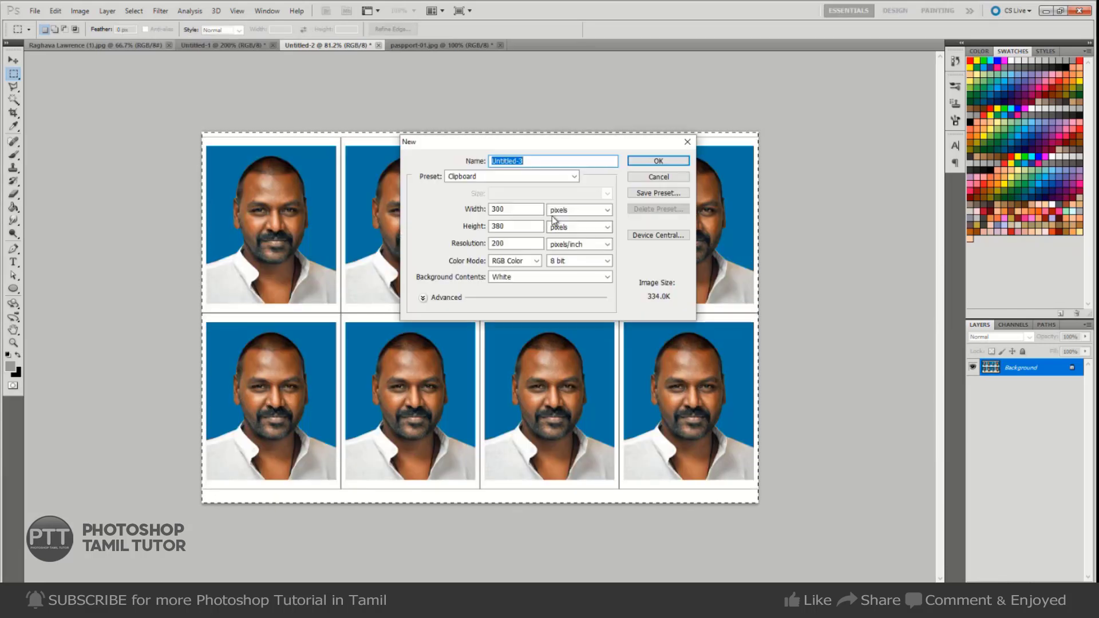
click(577, 210)
click(574, 222)
drag(524, 211, 375, 235)
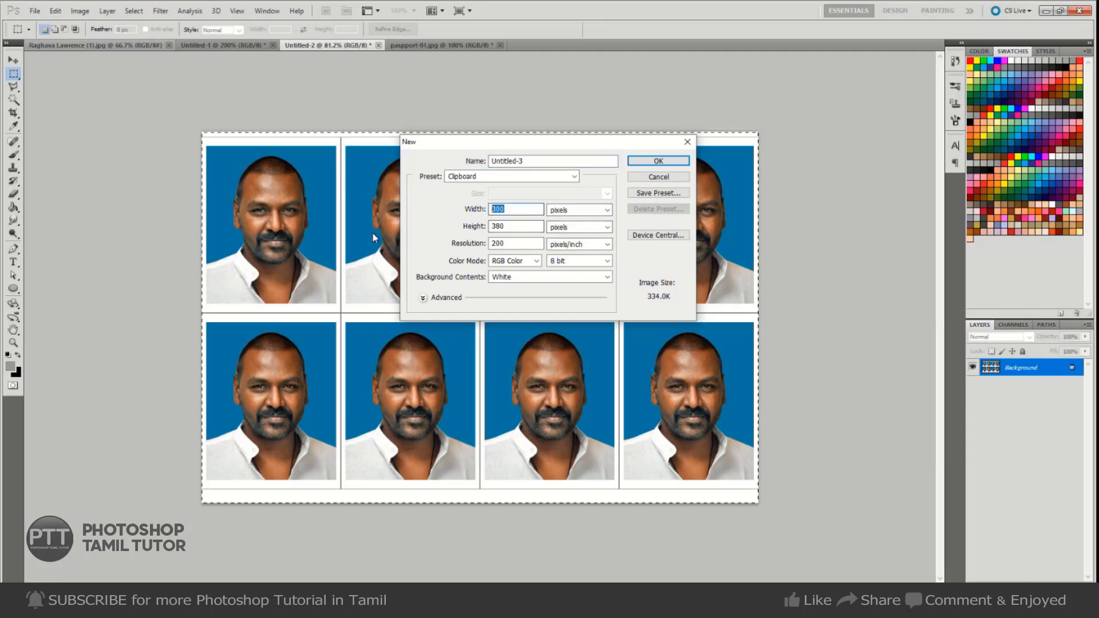
text(6)
key(Tab)
text(4)
key(Tab)
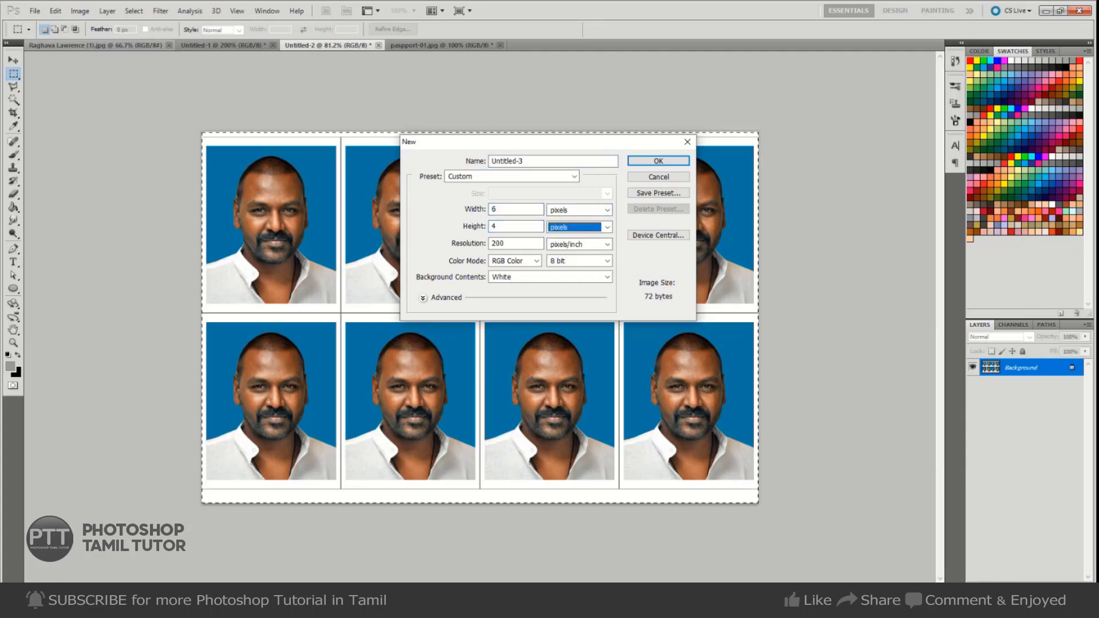
key(Return)
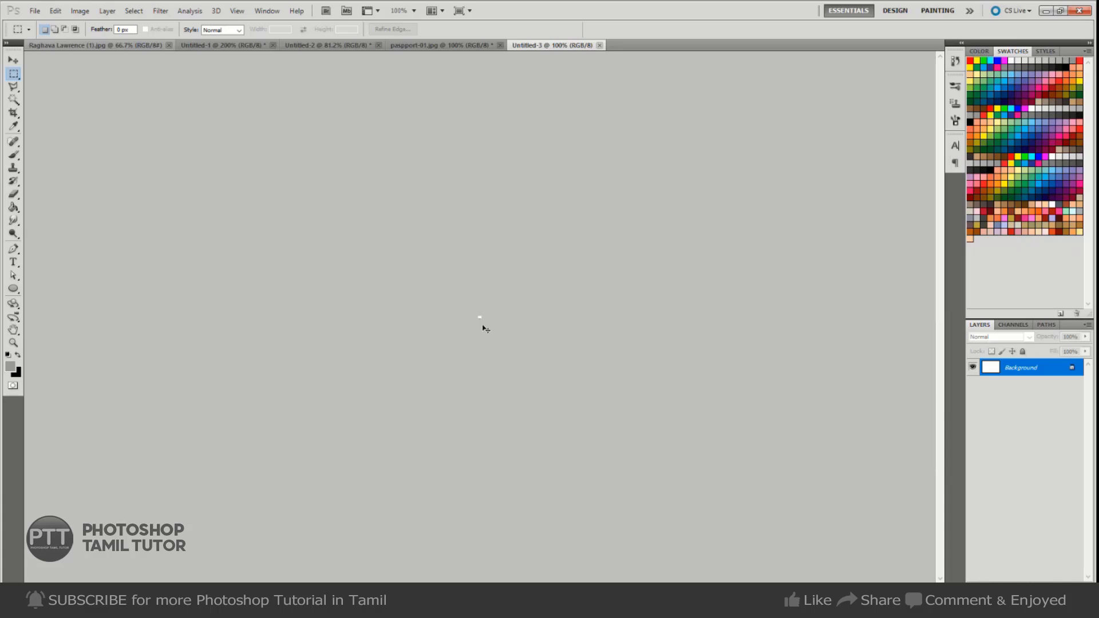
key(ctrl+w)
Create a new white RGB document 6 inches wide and 4 inches high at 200 pixels/inch
key(ctrl+n)
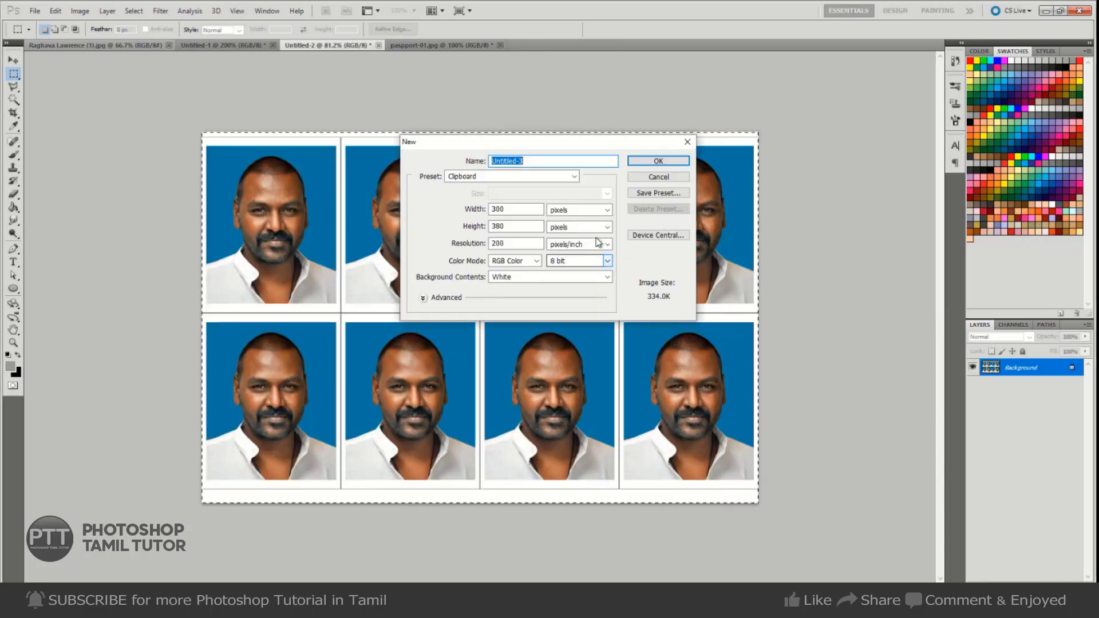
click(577, 210)
click(572, 232)
drag(532, 210, 421, 213)
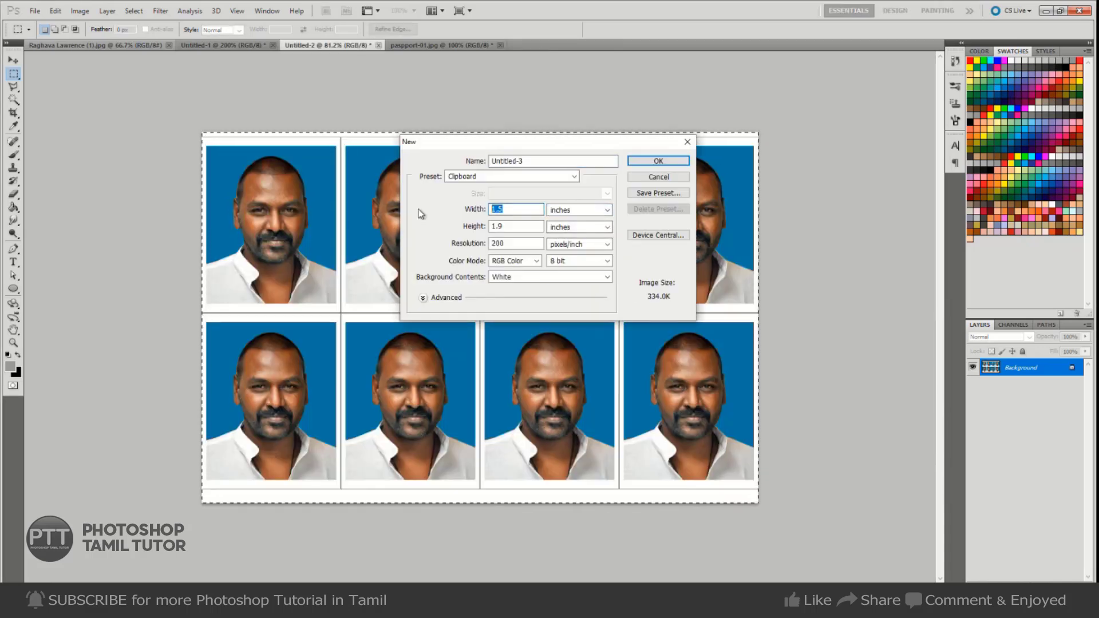
text(6)
key(Tab)
key(Tab)
text(4)
key(Return)
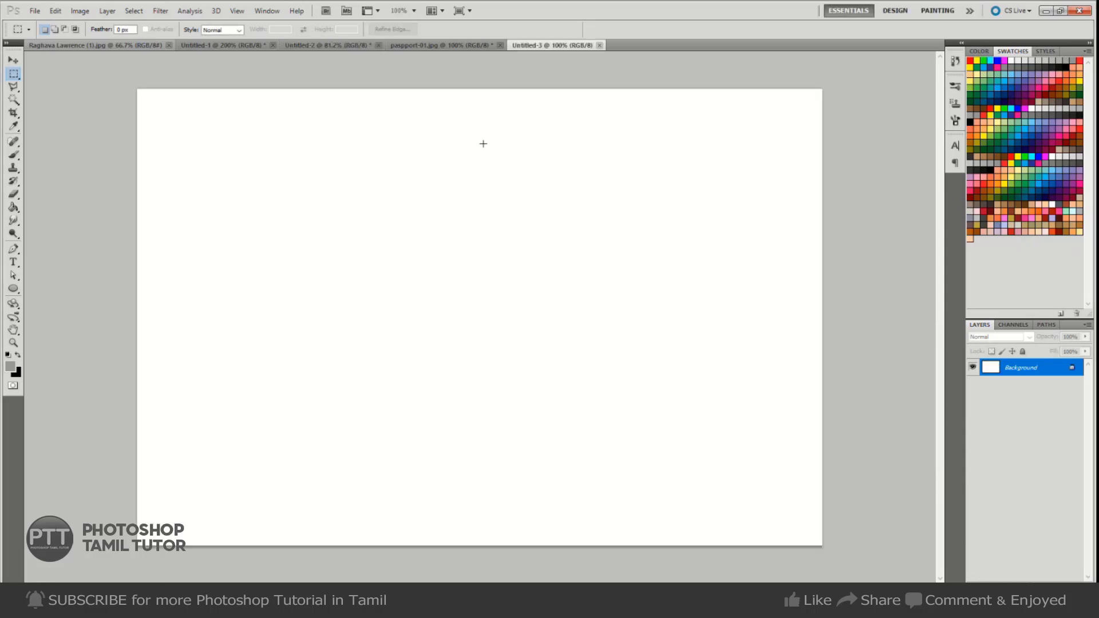
Fill the blank sheet with the red-background photo pattern using the Paint Bucket tool
click(14, 209)
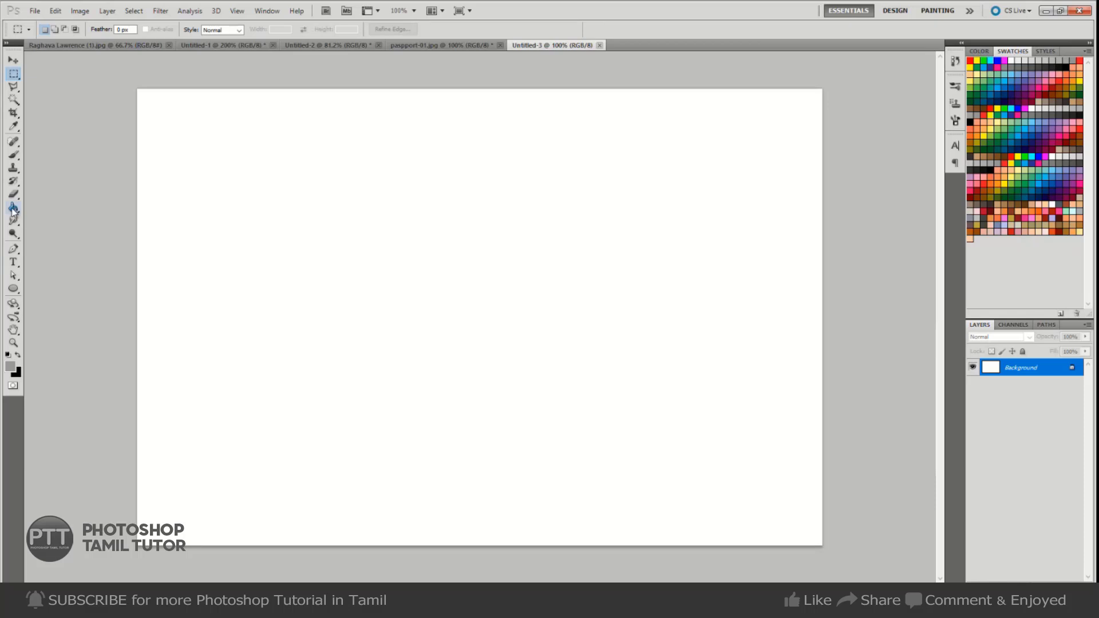
click(49, 217)
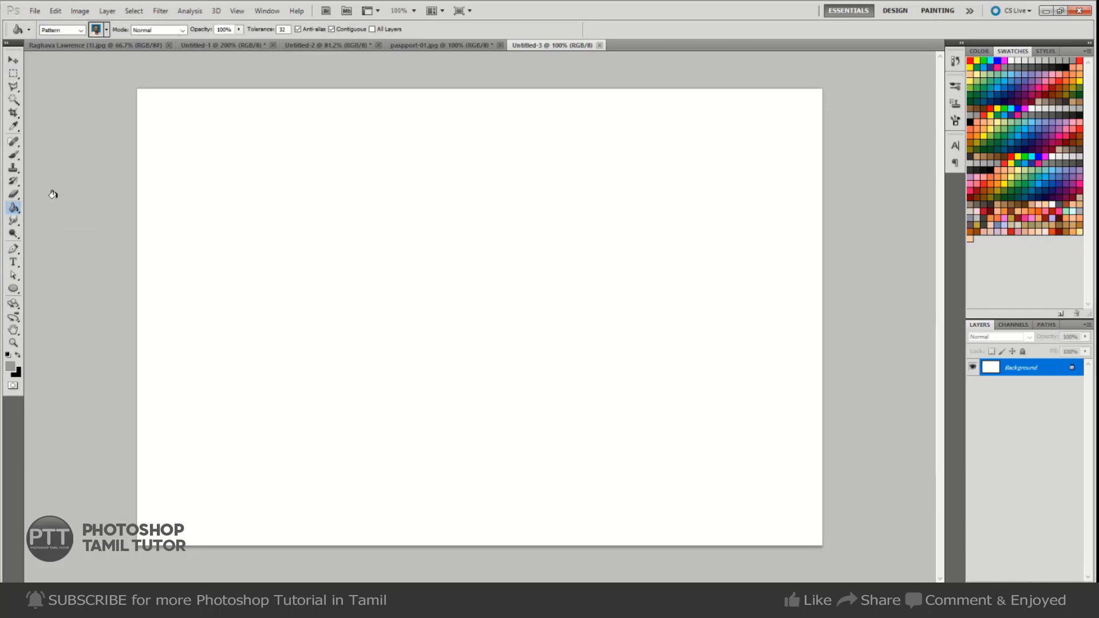
click(80, 30)
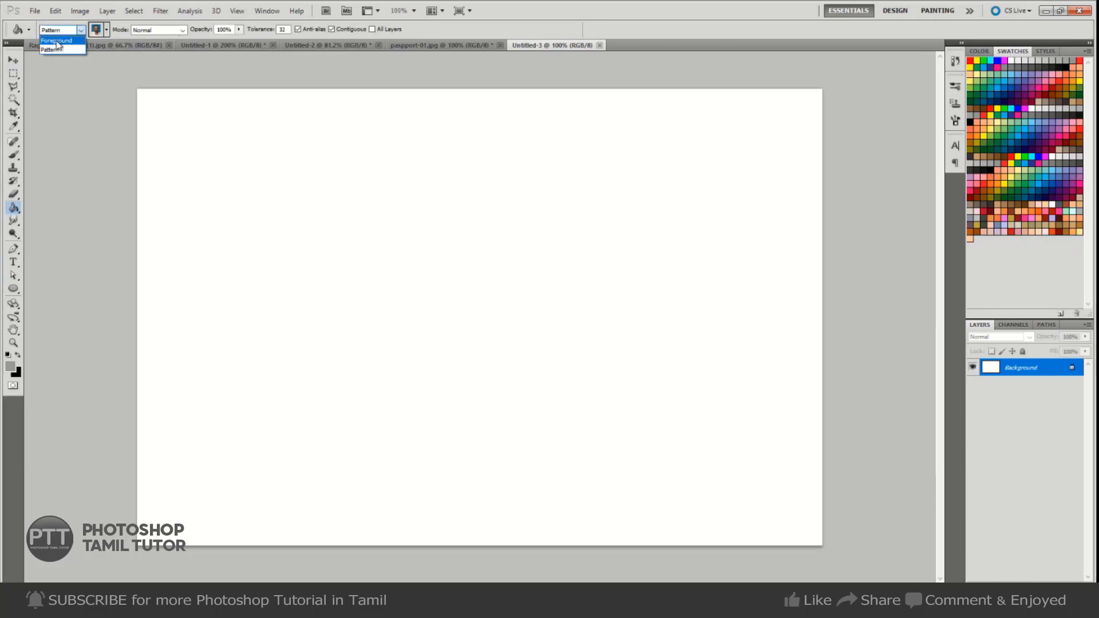
click(54, 50)
click(106, 31)
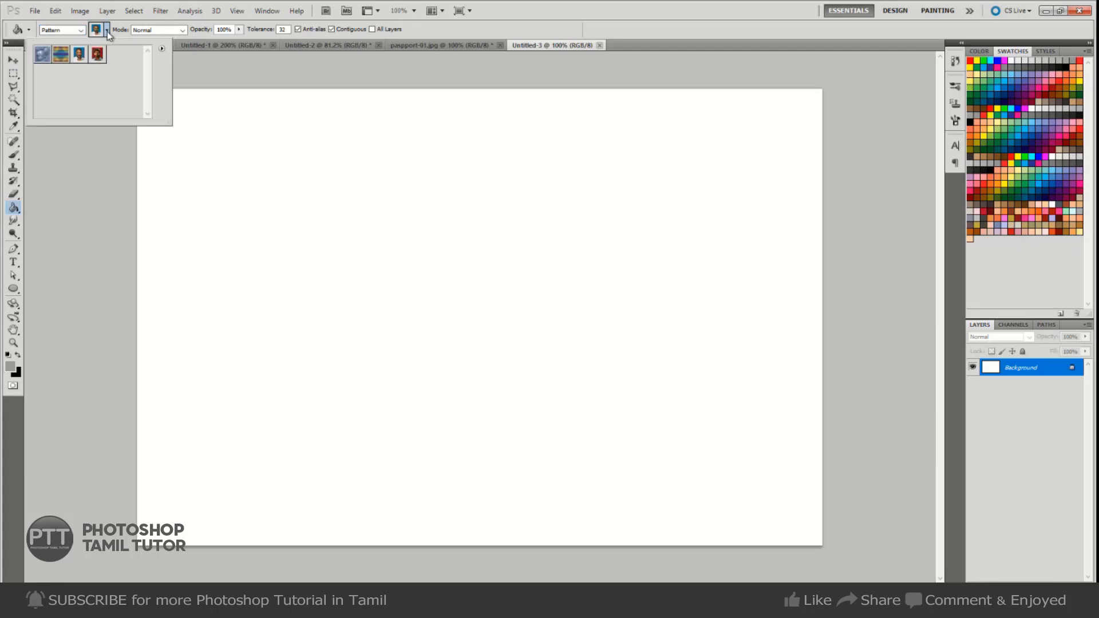
click(98, 56)
click(379, 281)
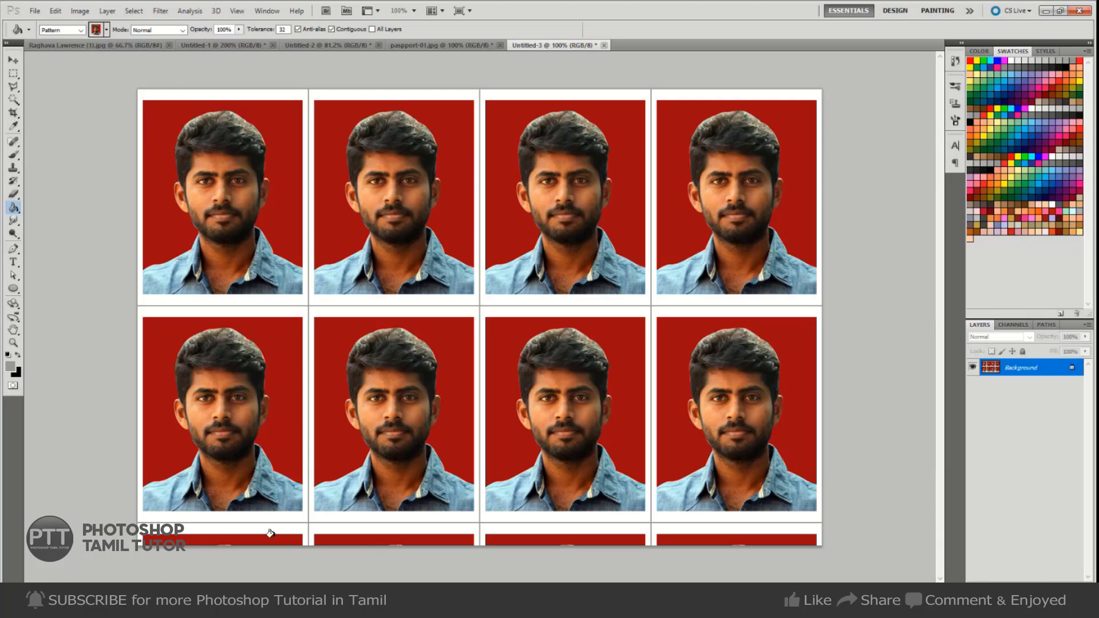
Select the cut-off third photo row along the sheet's lower edge and clear it to white
key(m)
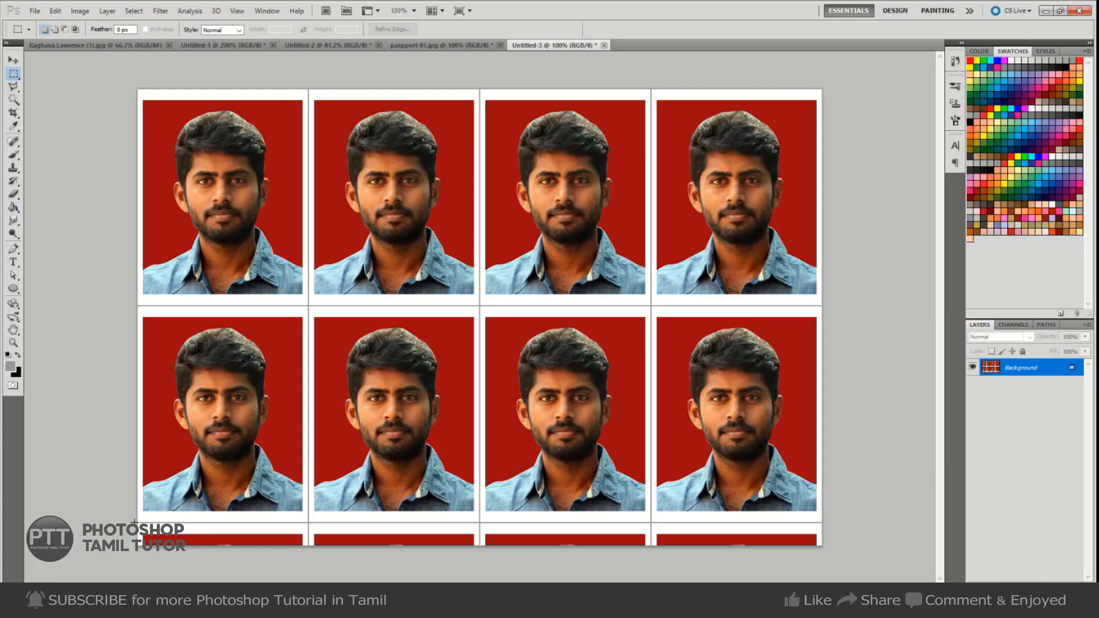
drag(136, 523, 913, 548)
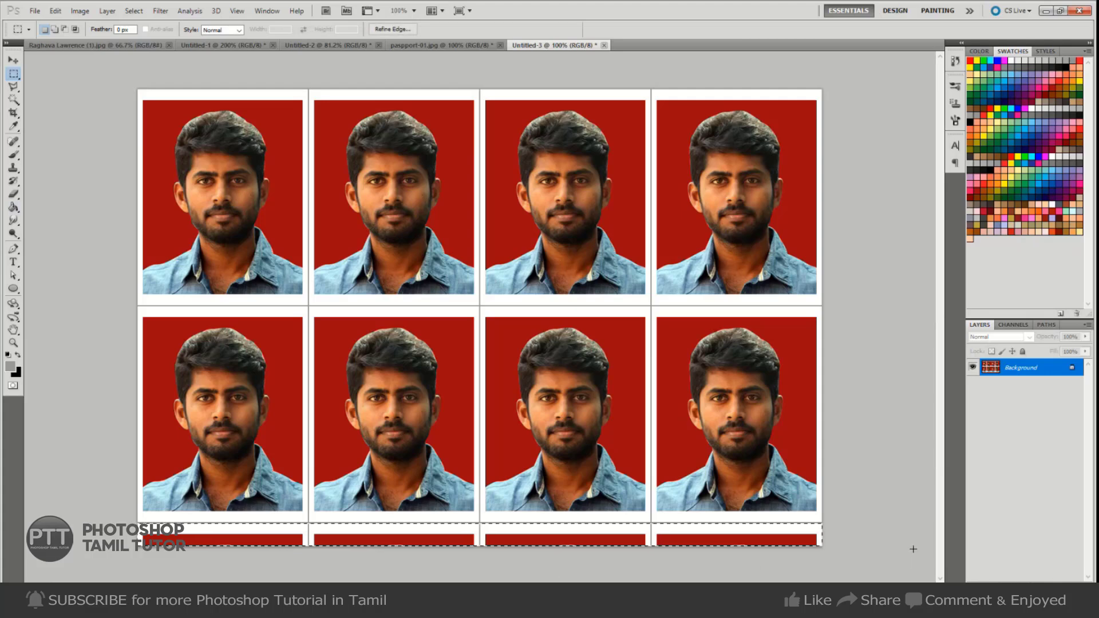
key(d)
key(Delete)
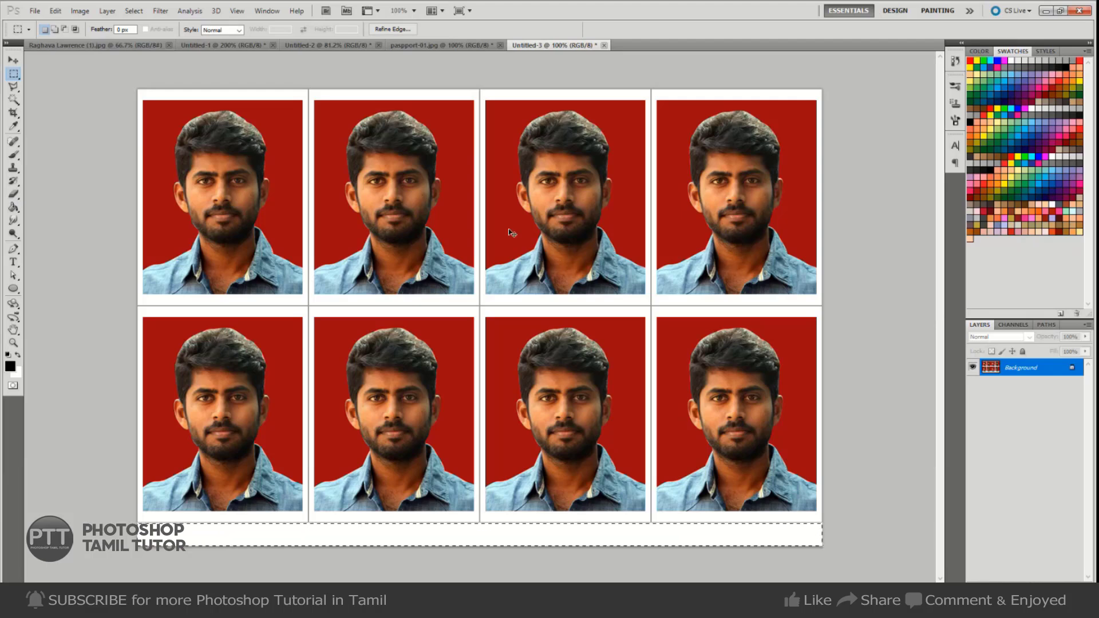
Move the whole photo grid down until the white margins above and below it are roughly equal, and deselect
key(v)
key(ctrl+a)
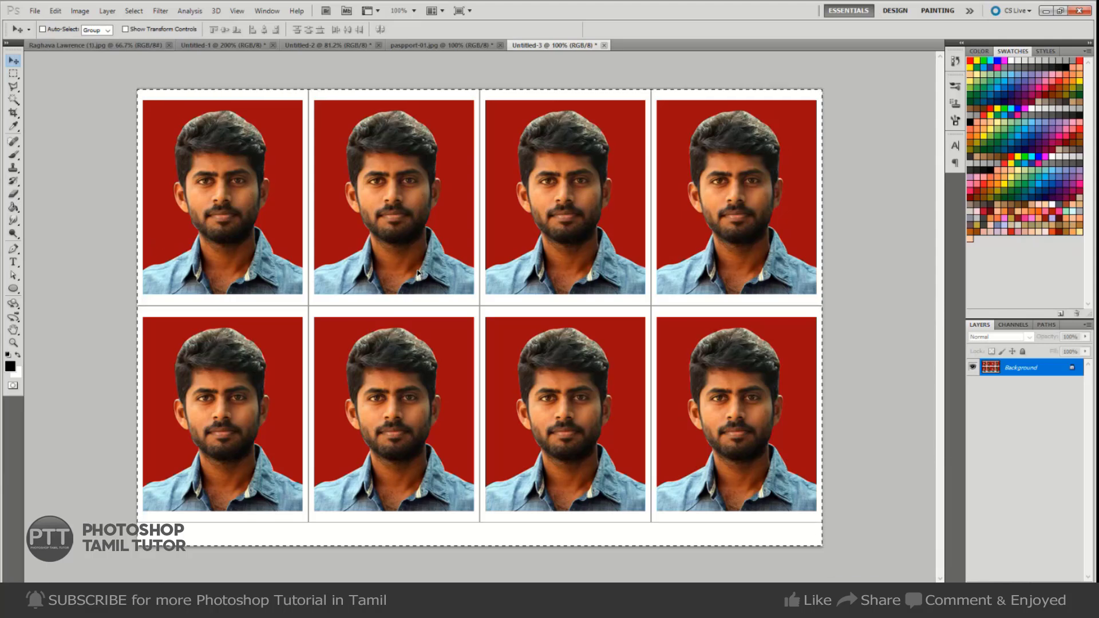
key(Down)
key(Down)
key(Down)
key(Down)
key(Down)
key(Down)
key(Down)
key(Down)
key(Down)
key(Down)
key(Down)
key(Down)
key(Down)
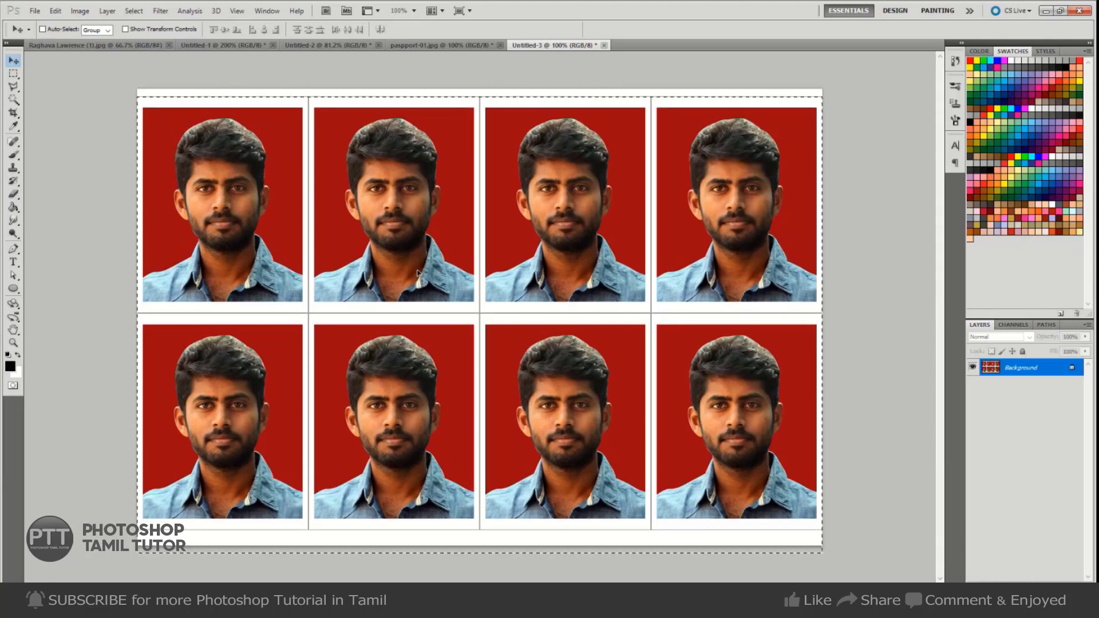
key(ctrl+d)
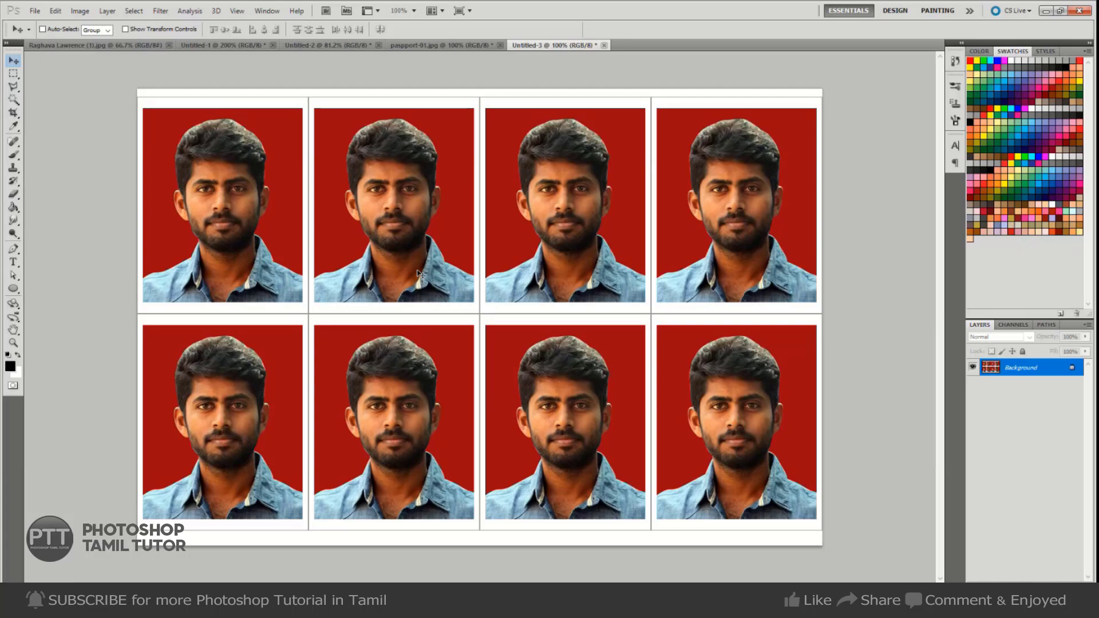
Save the finished sheet to the Desktop as a JPEG named passport6x4-01, at maximum quality 12 with the Baseline ("Standard") format option
key(ctrl+shift+s)
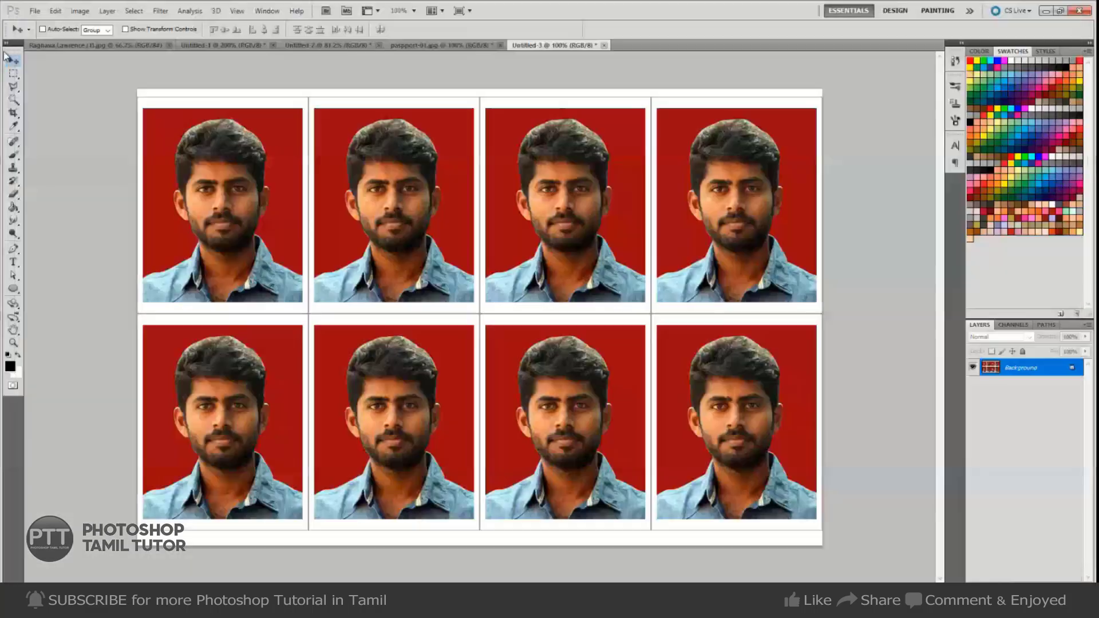
click(35, 11)
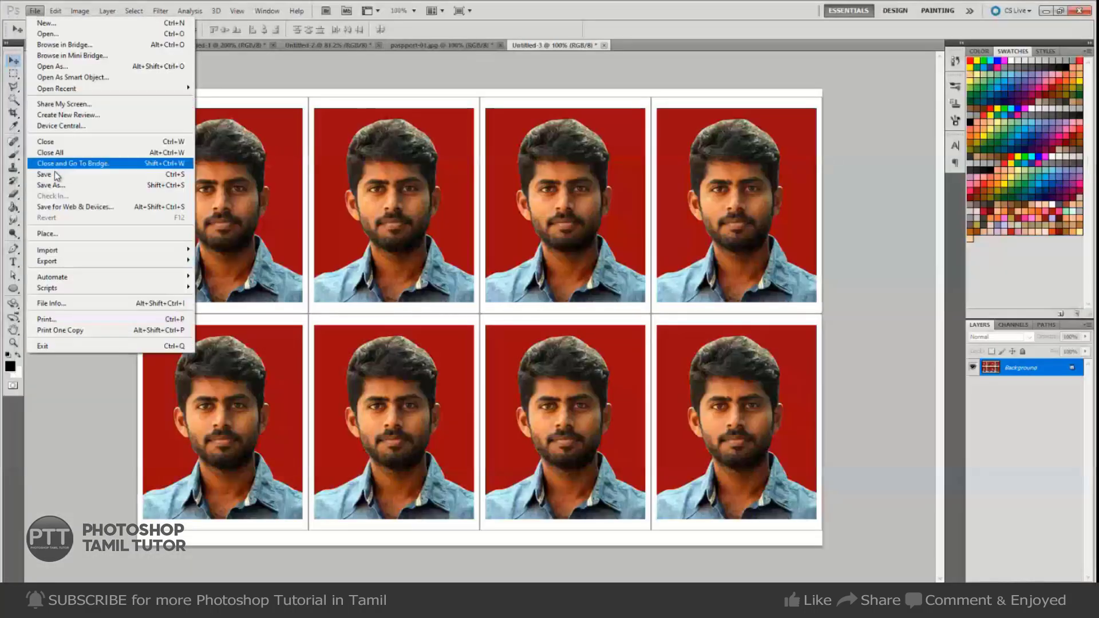
click(67, 184)
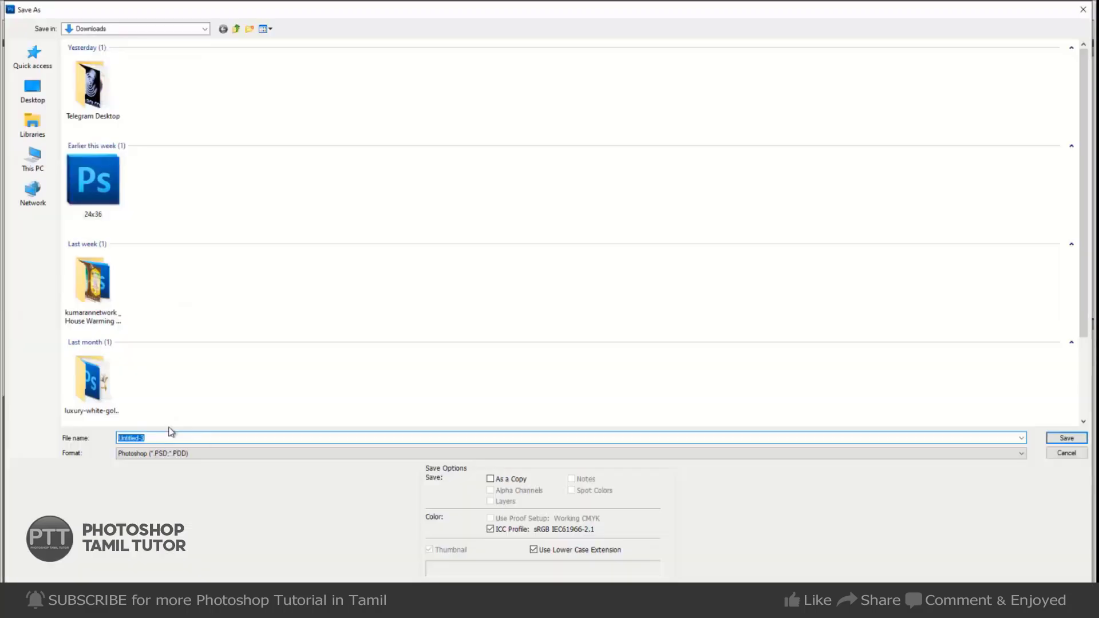
click(208, 457)
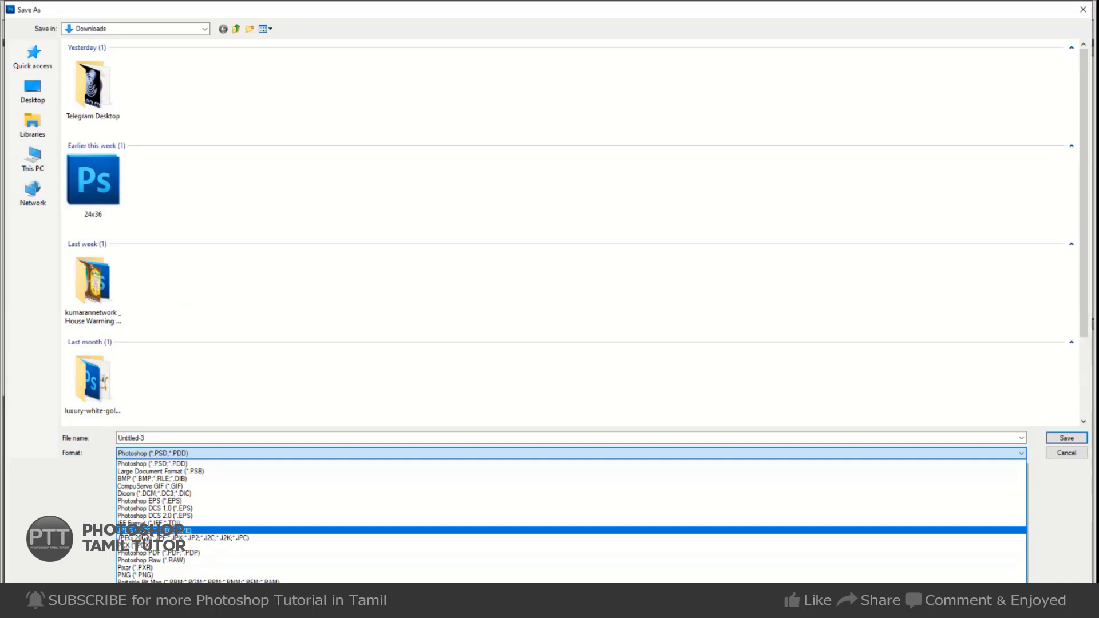
click(149, 530)
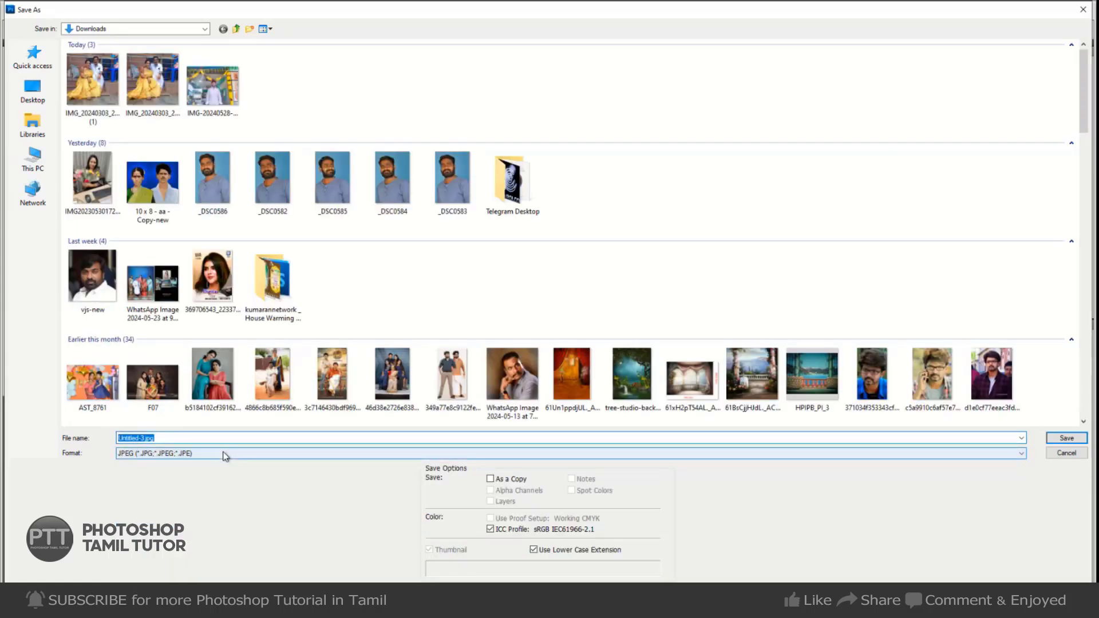
text(p)
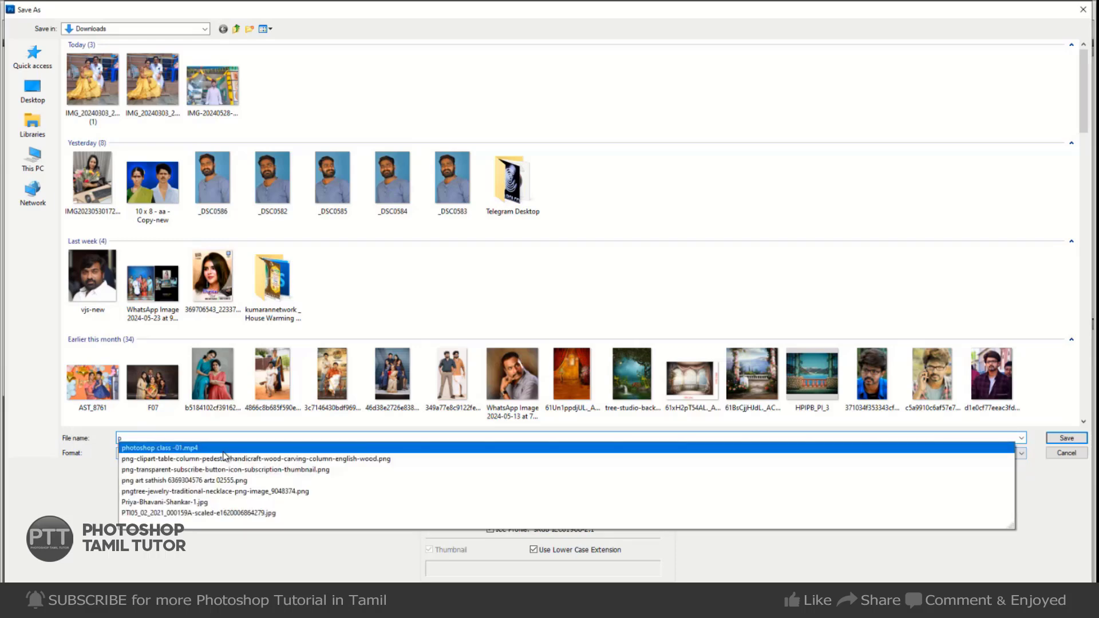
text(assport6x4-01)
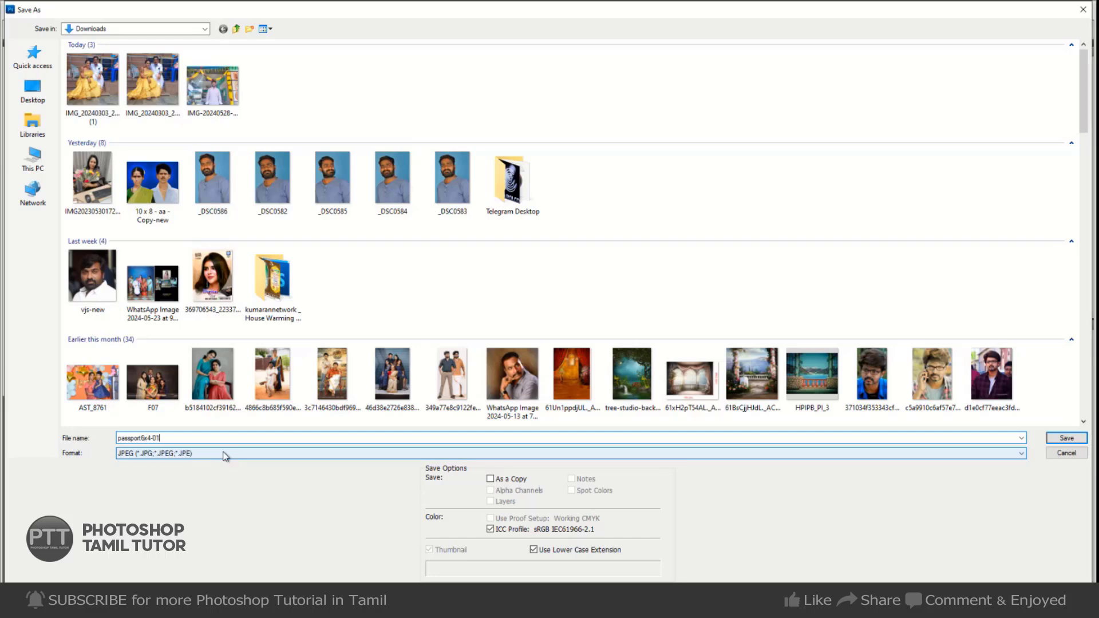
key(Tab)
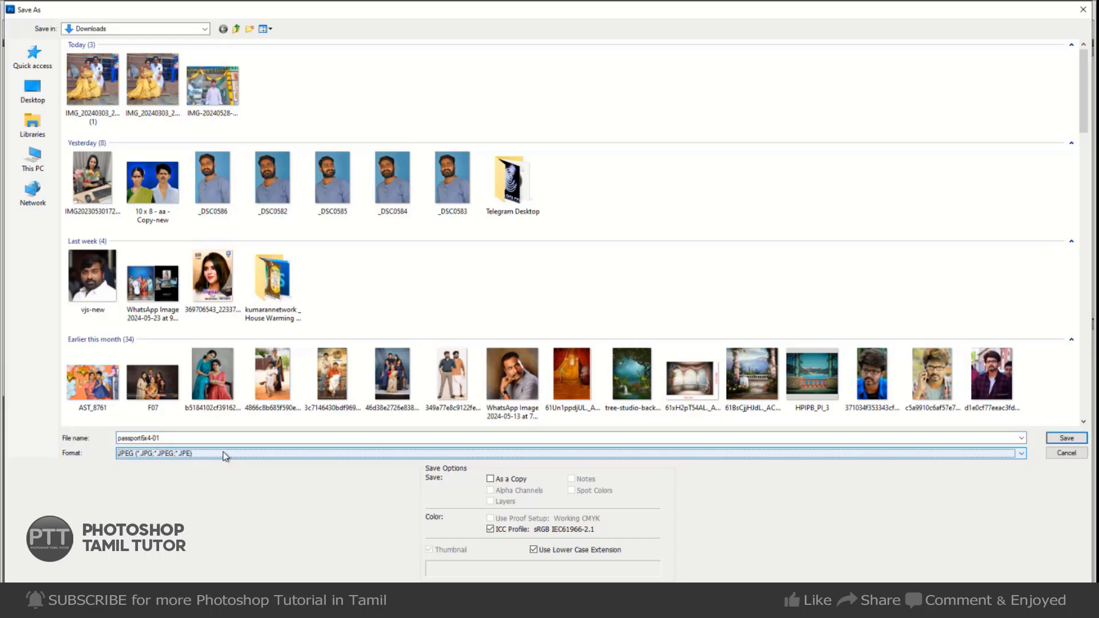
click(32, 90)
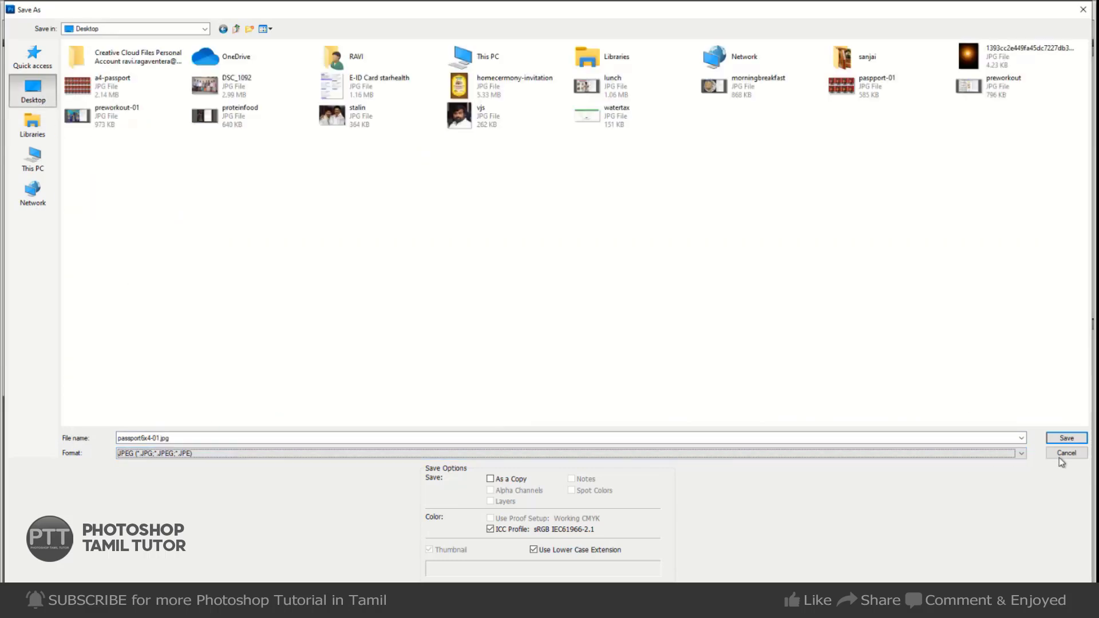
click(1079, 440)
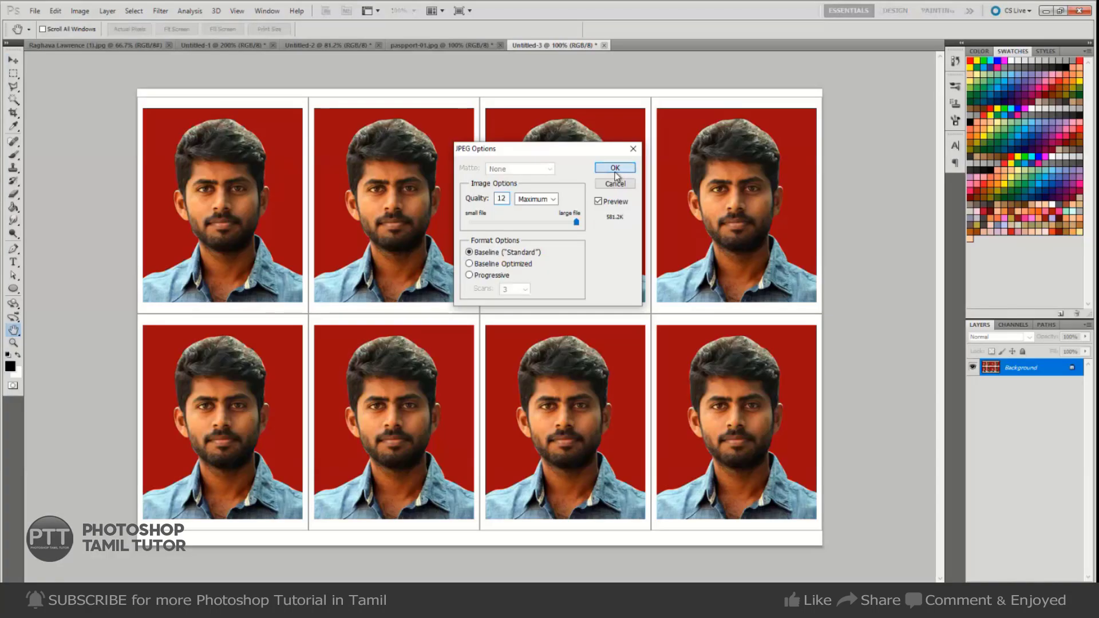
click(614, 168)
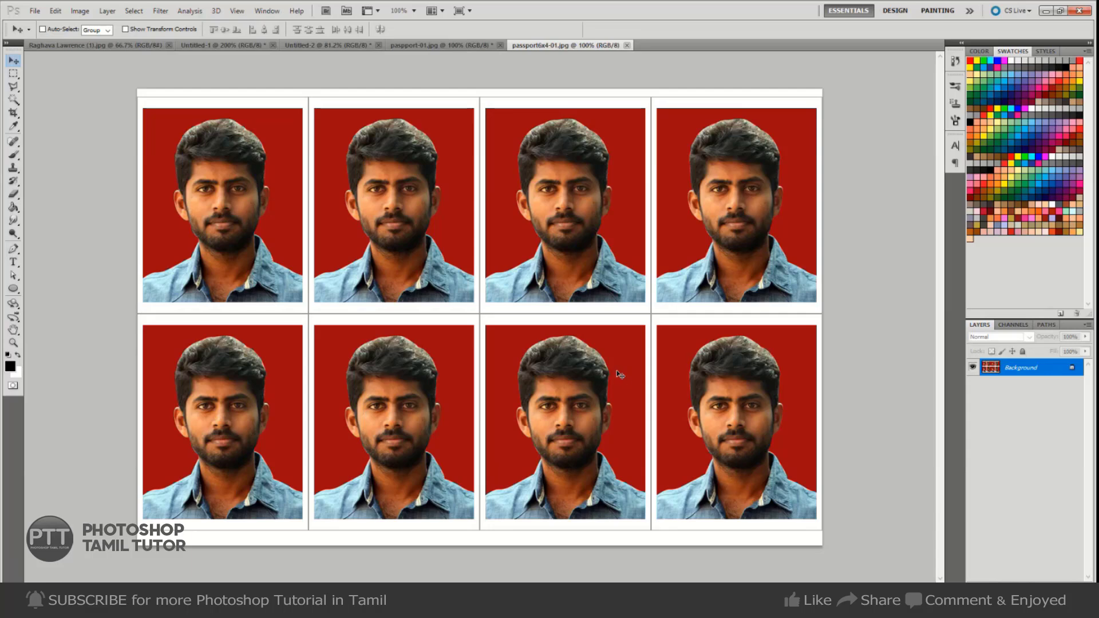
Make a rectangular selection around the last two photos in the lower row, including their outlines
key(m)
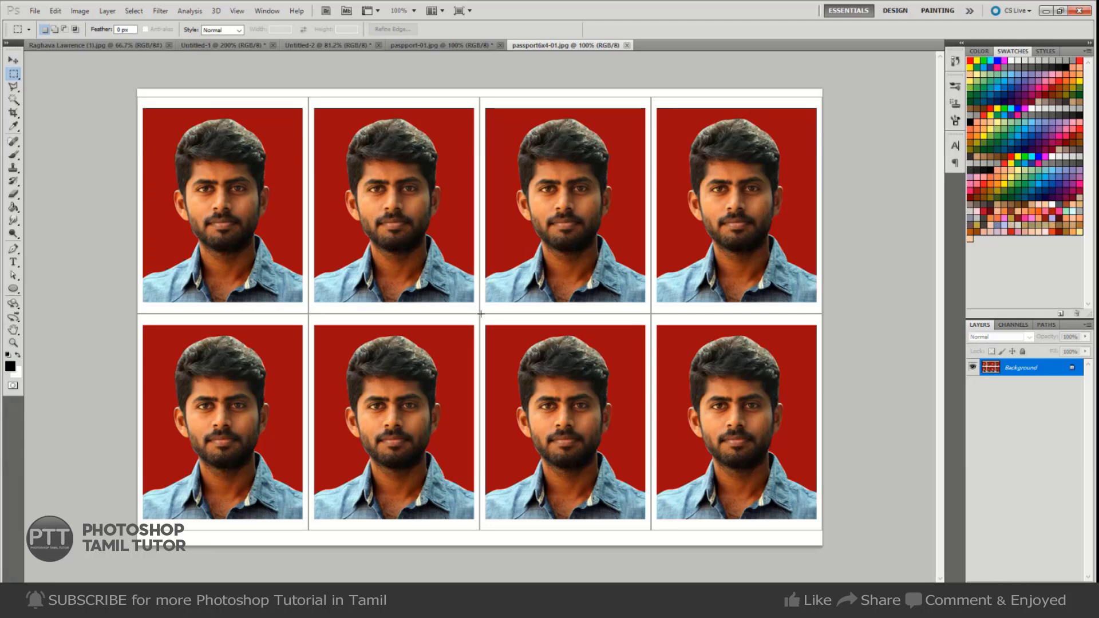
drag(591, 356, 635, 264)
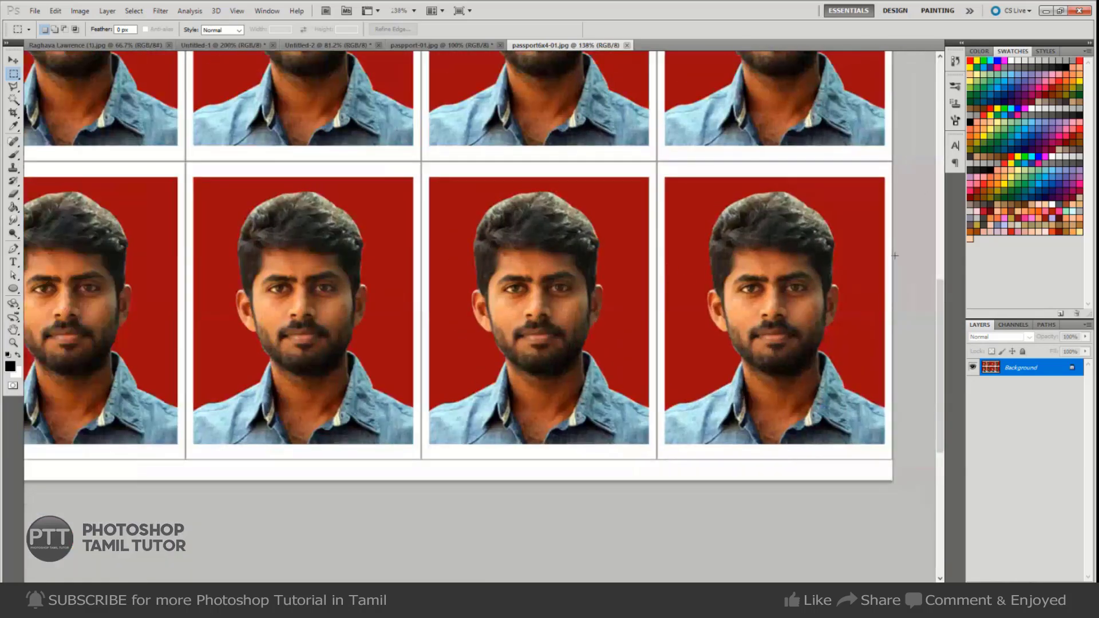
drag(891, 162, 422, 460)
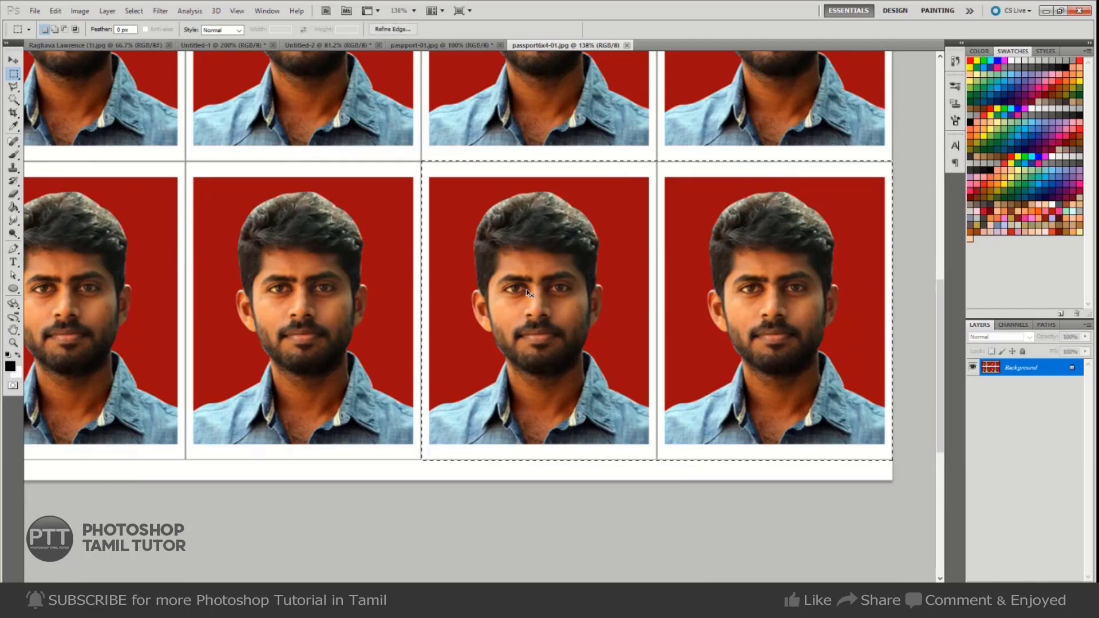
key(ctrl+x)
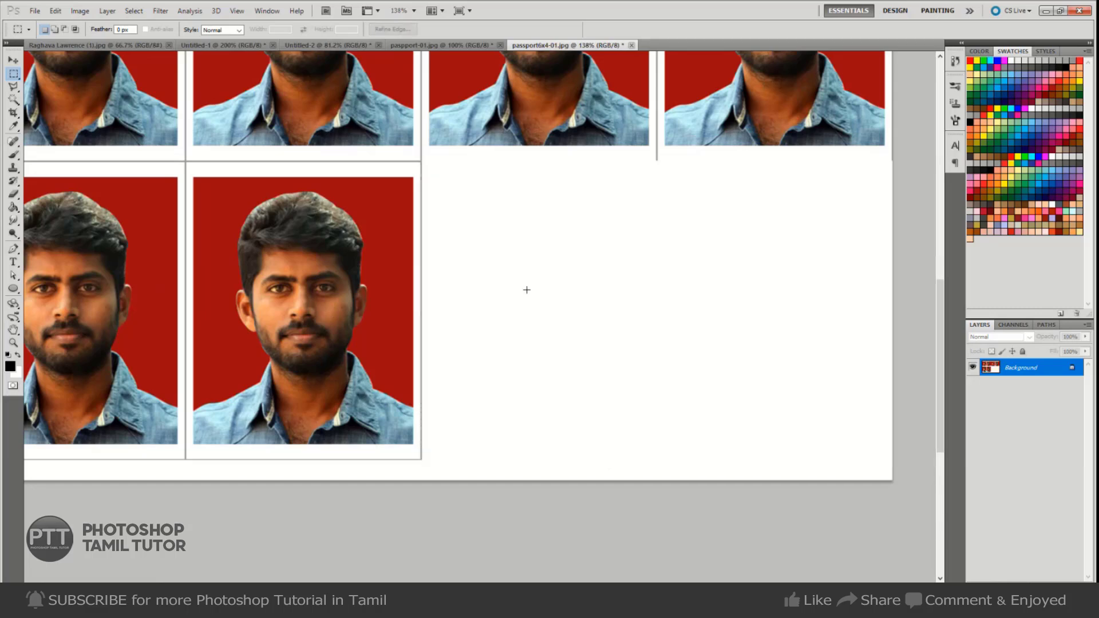
key(ctrl+z)
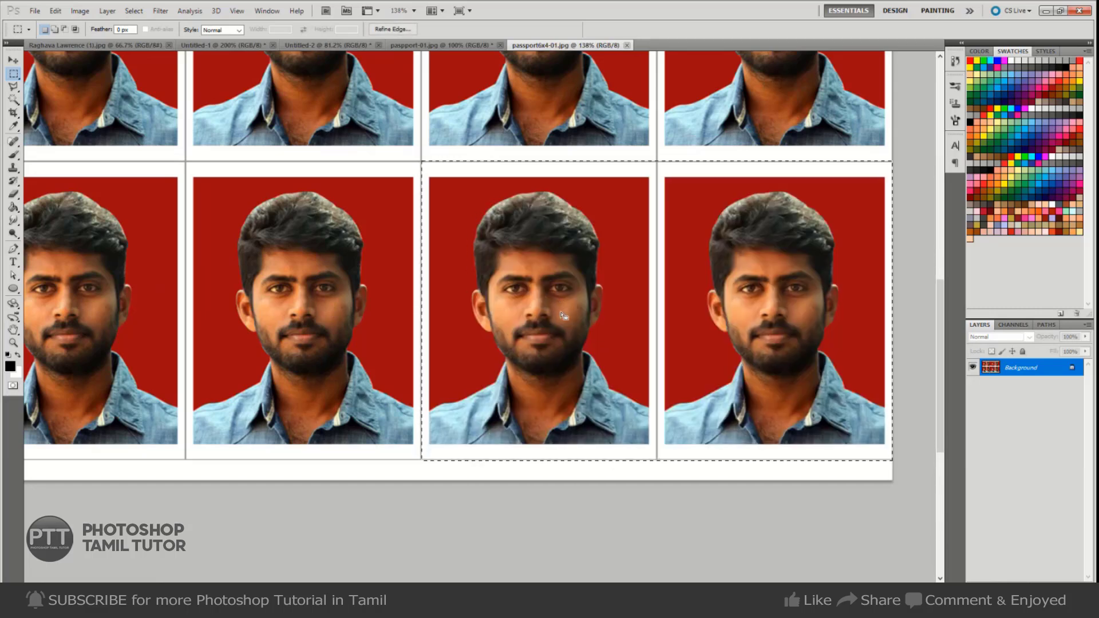
key(ctrl+x)
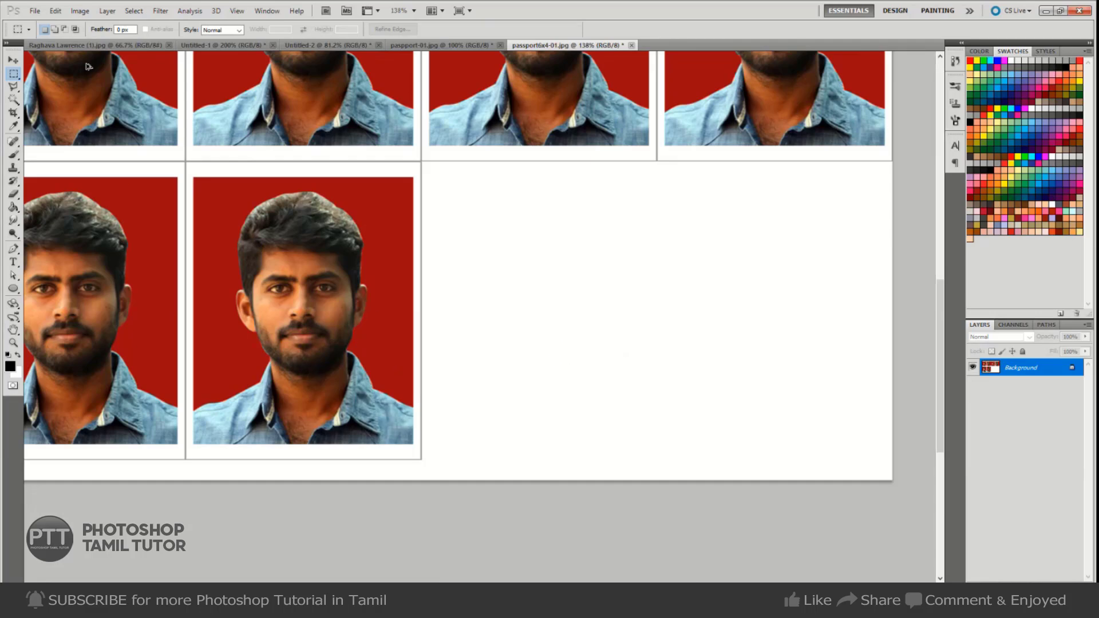
key(alt+ctrl+z)
Cut the two selected photos out of the sheet and paste them as a separate layer, checking it by toggling its visibility
click(55, 11)
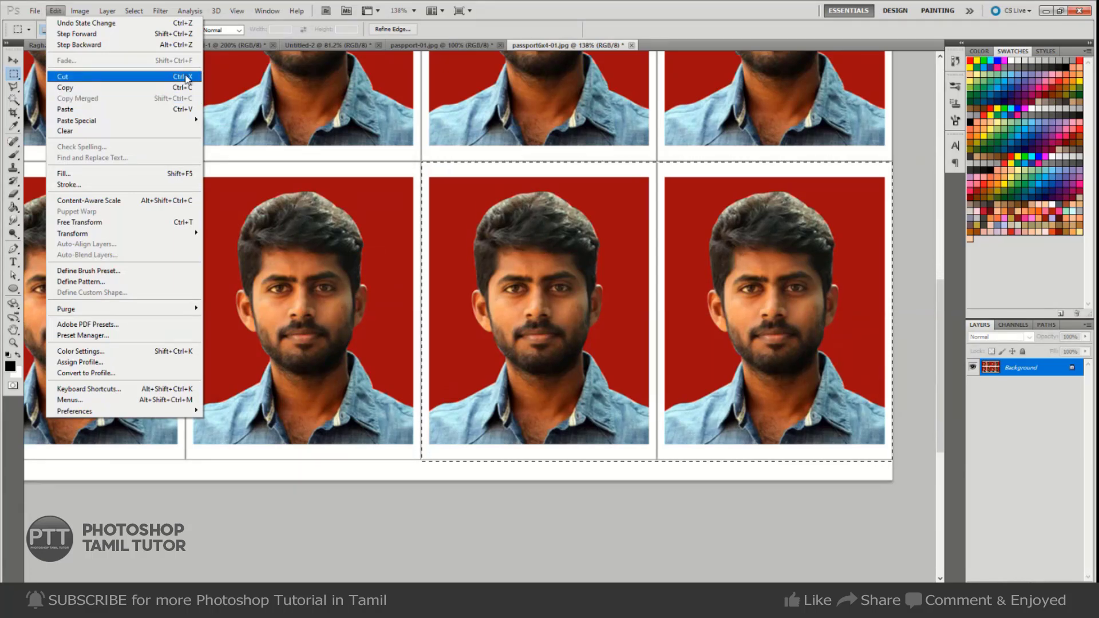
click(192, 80)
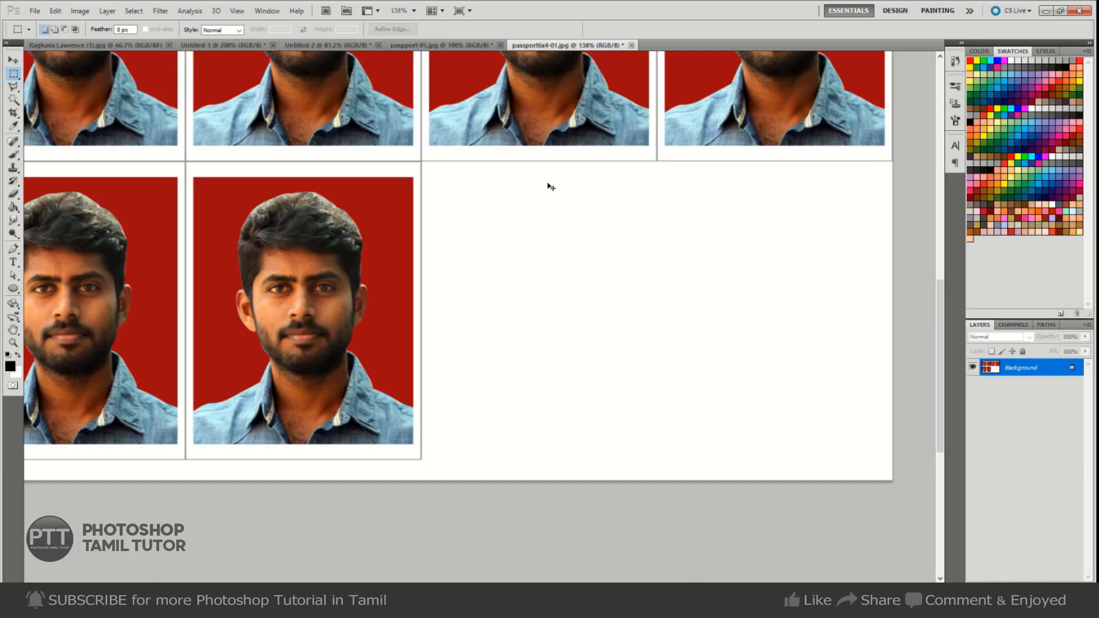
key(ctrl+v)
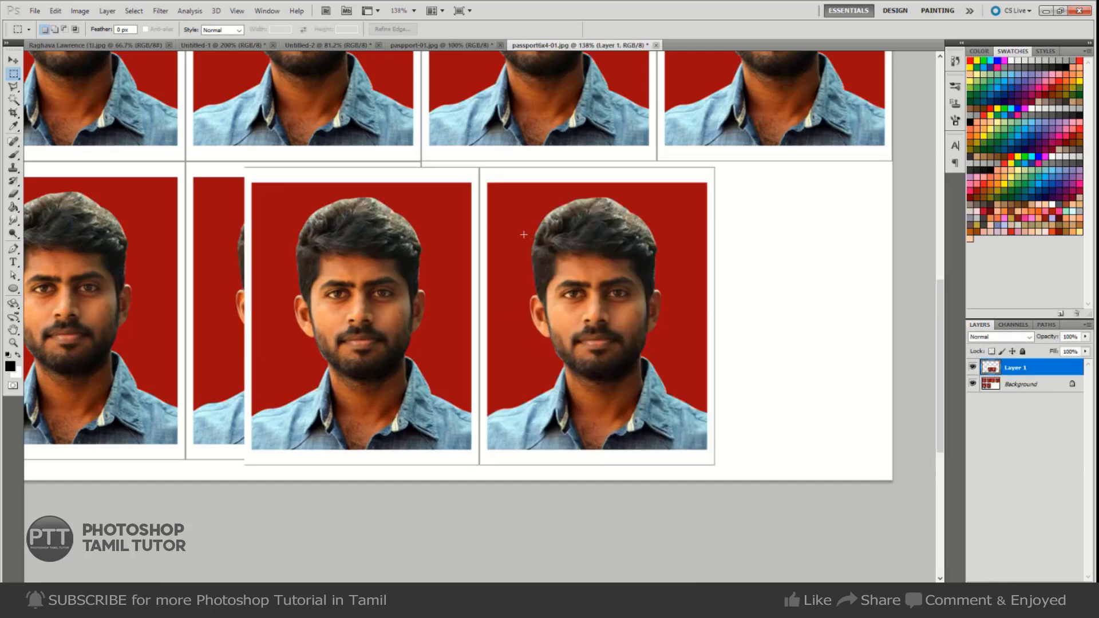
click(972, 367)
click(973, 367)
click(973, 368)
click(972, 367)
Scale the pasted photo pair to 60% width and 60% height
key(ctrl+t)
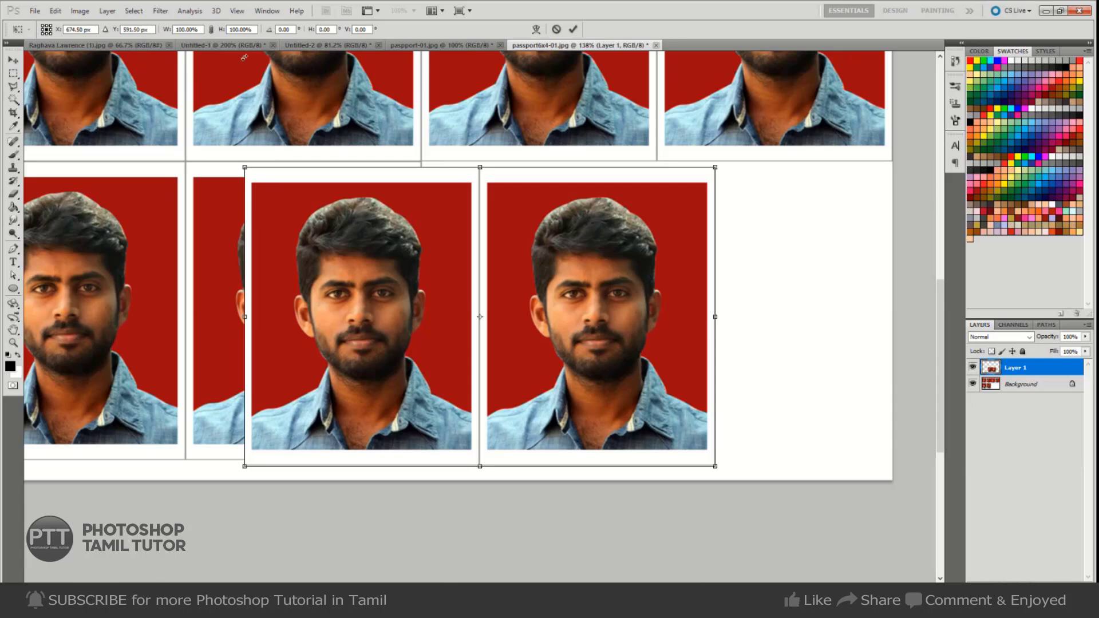
click(250, 29)
click(199, 29)
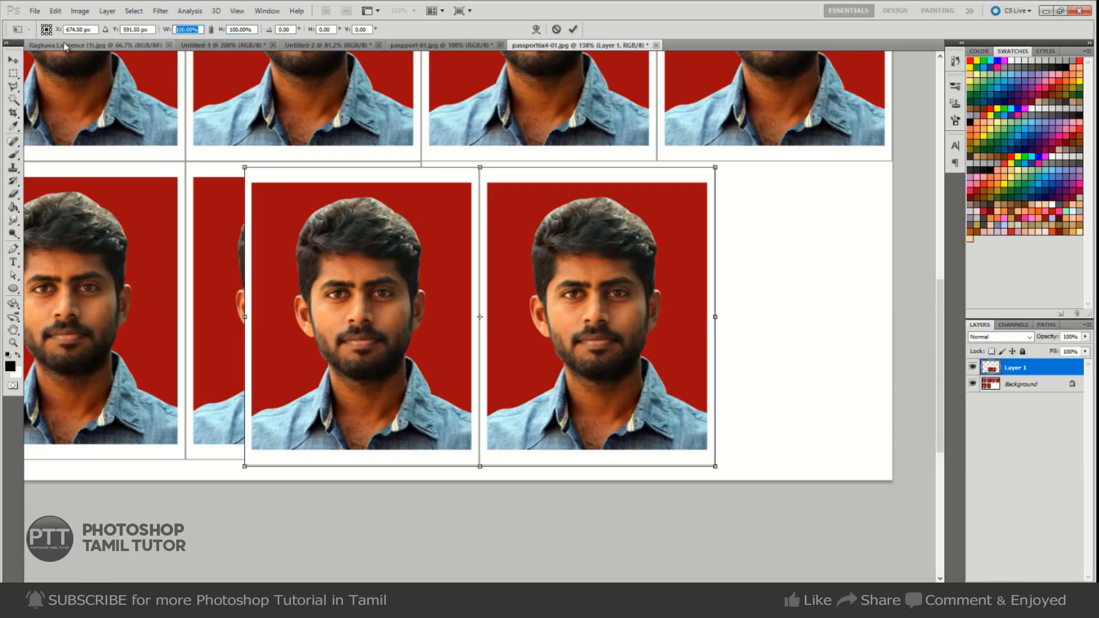
text(60)
key(Tab)
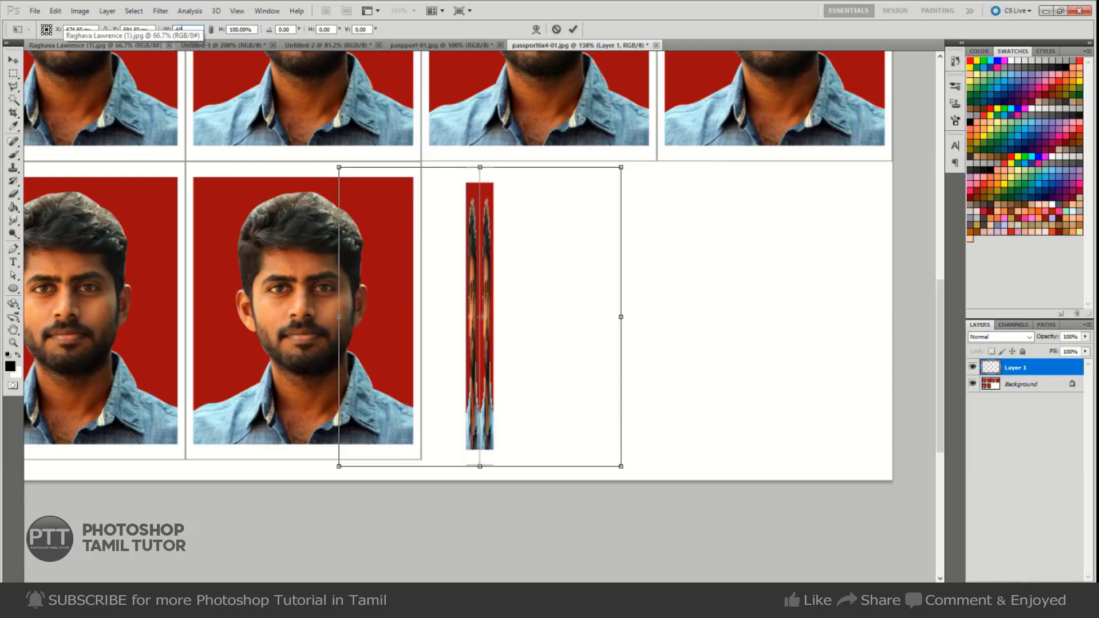
text(60)
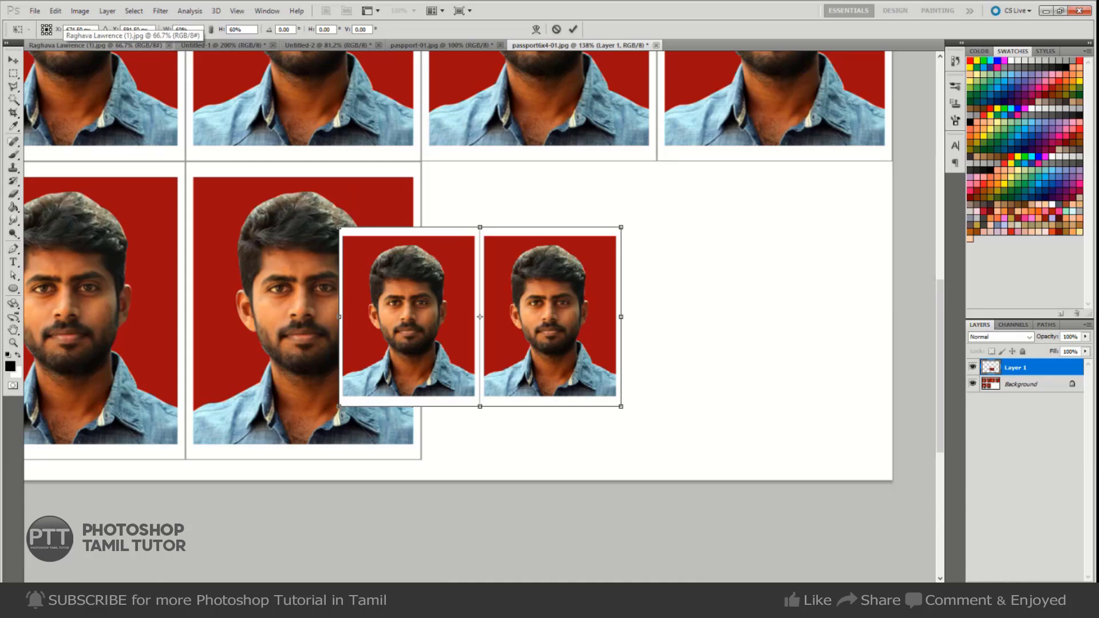
key(Return)
Rotate the small photo pair 90° counterclockwise and move it into the blank area beside the second lower photo
key(m)
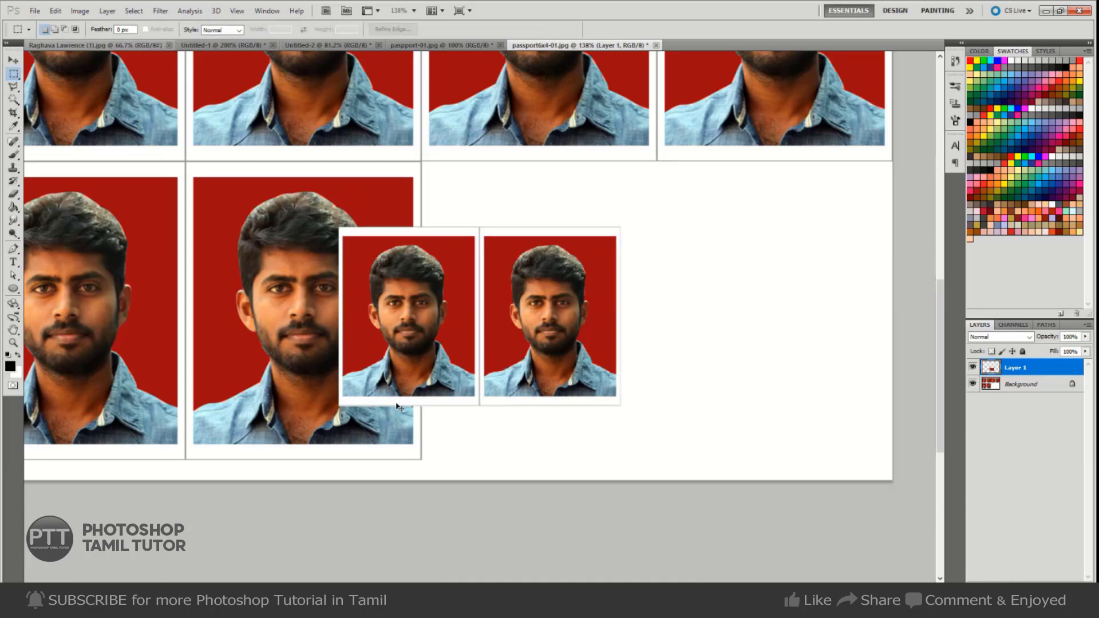
key(ctrl+t)
right_click(559, 317)
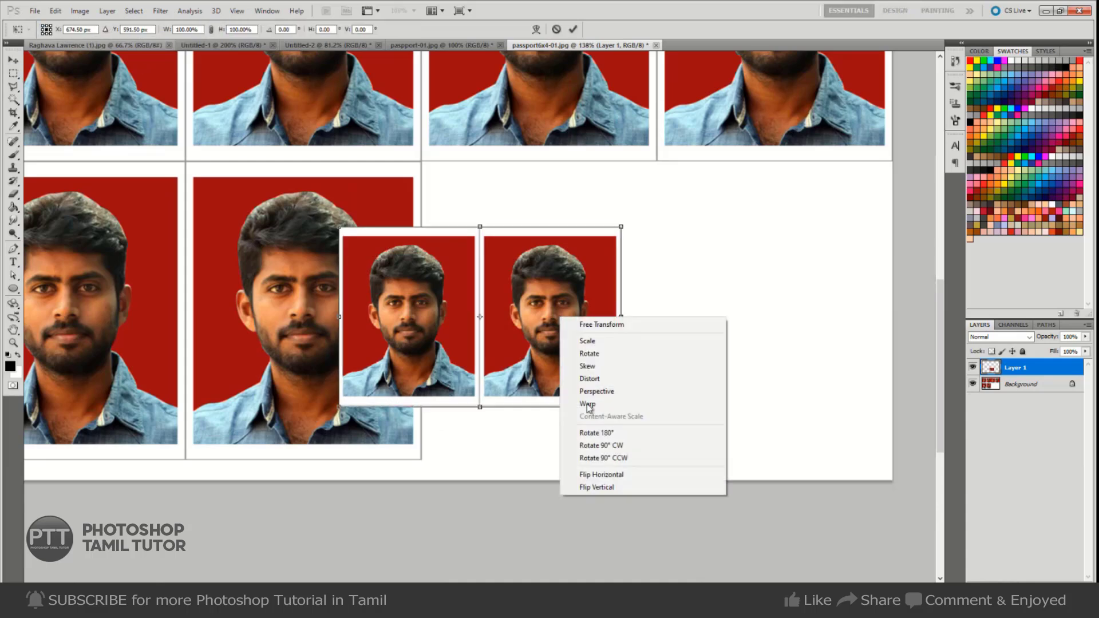
click(626, 446)
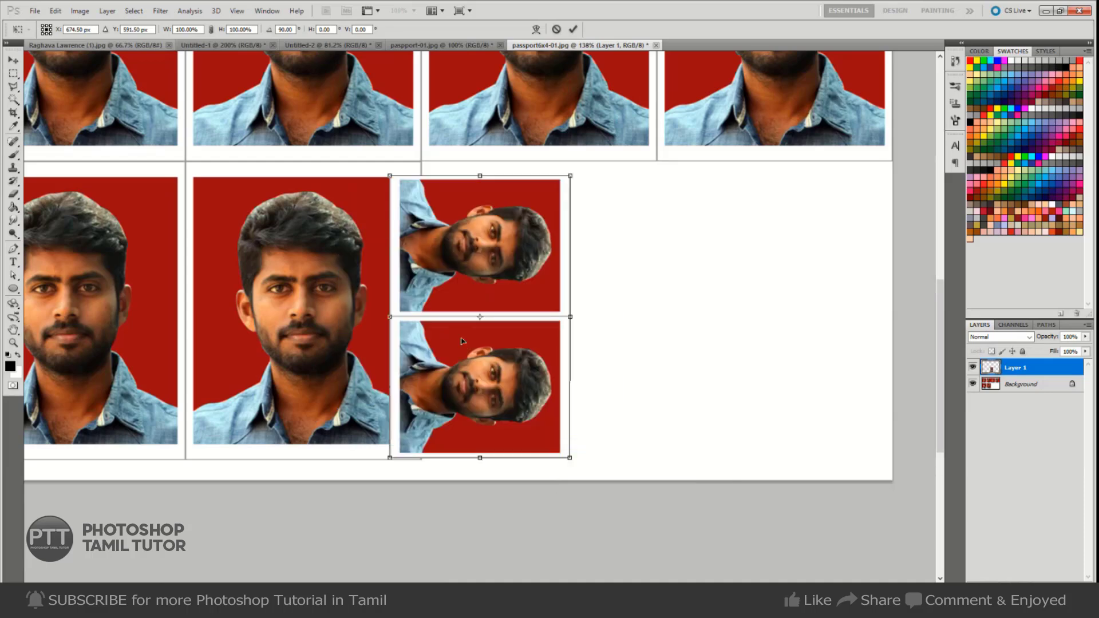
right_click(503, 345)
click(569, 462)
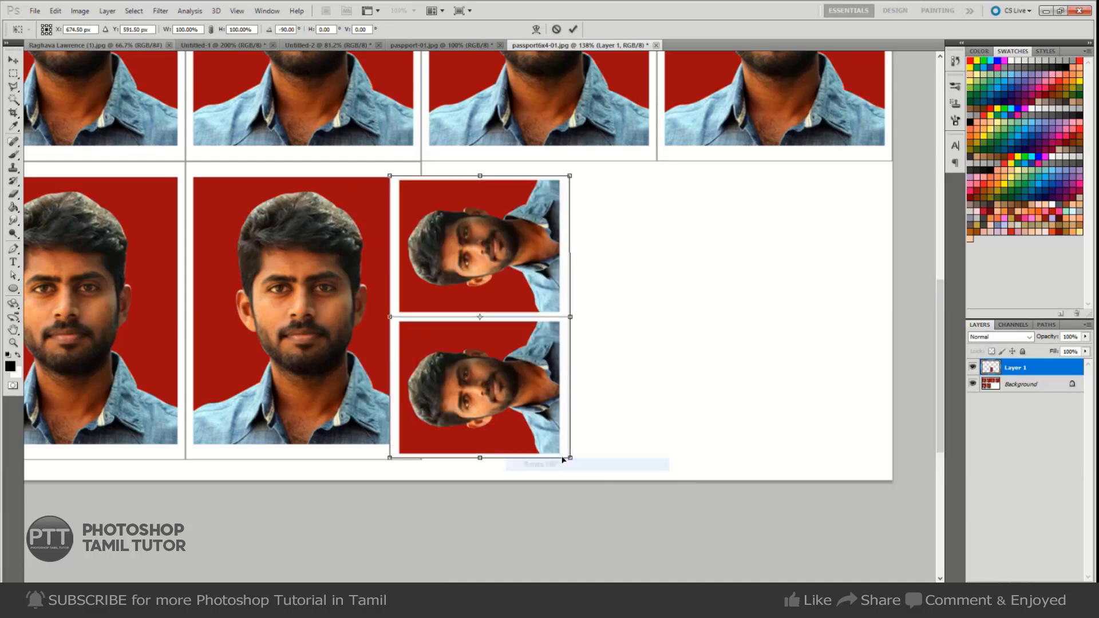
drag(465, 373, 505, 359)
key(Return)
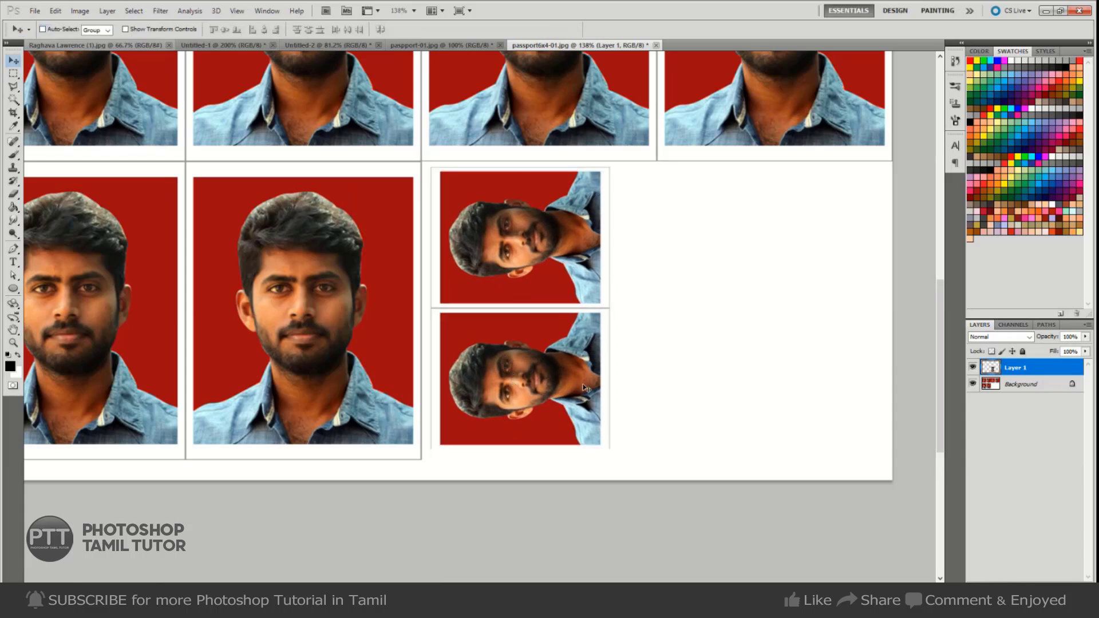
Duplicate the rotated photo pair beside itself and position both pairs together in the blank area, close to the large photos
key(ctrl+j)
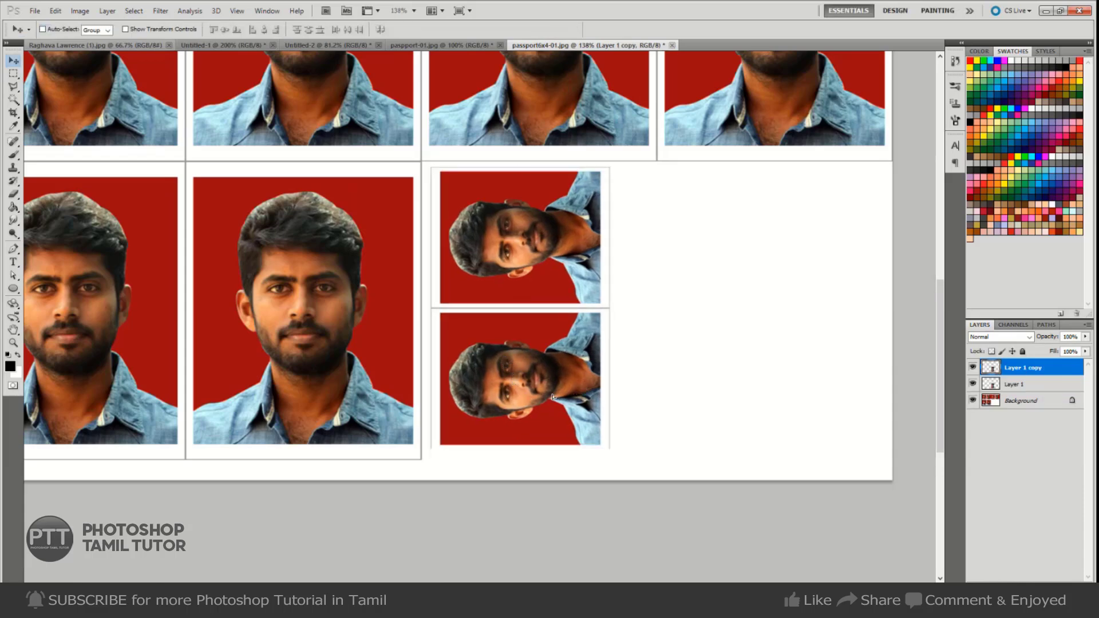
drag(525, 395, 710, 398)
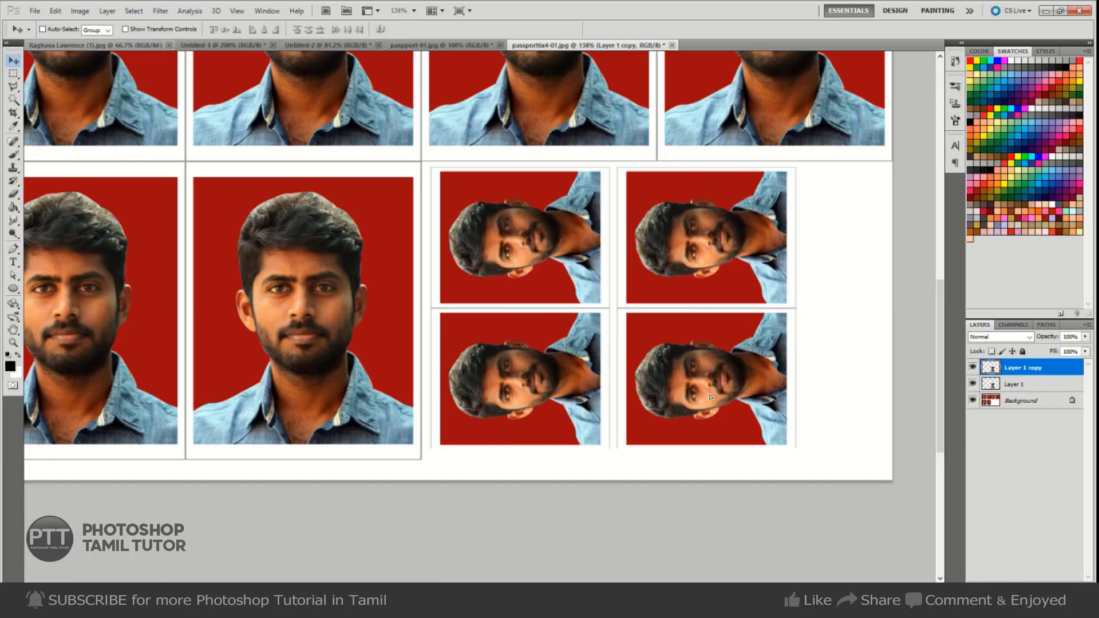
shift+right_click(582, 387)
shift+click(594, 392)
drag(562, 397, 579, 397)
scroll(699, 367, down, 3)
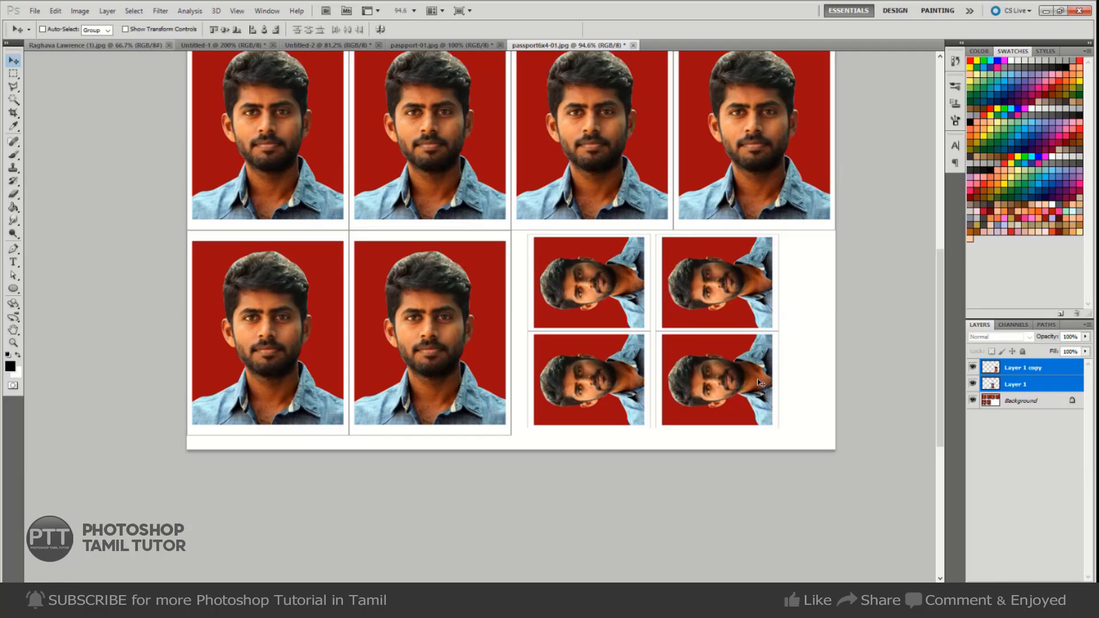
drag(756, 382, 719, 397)
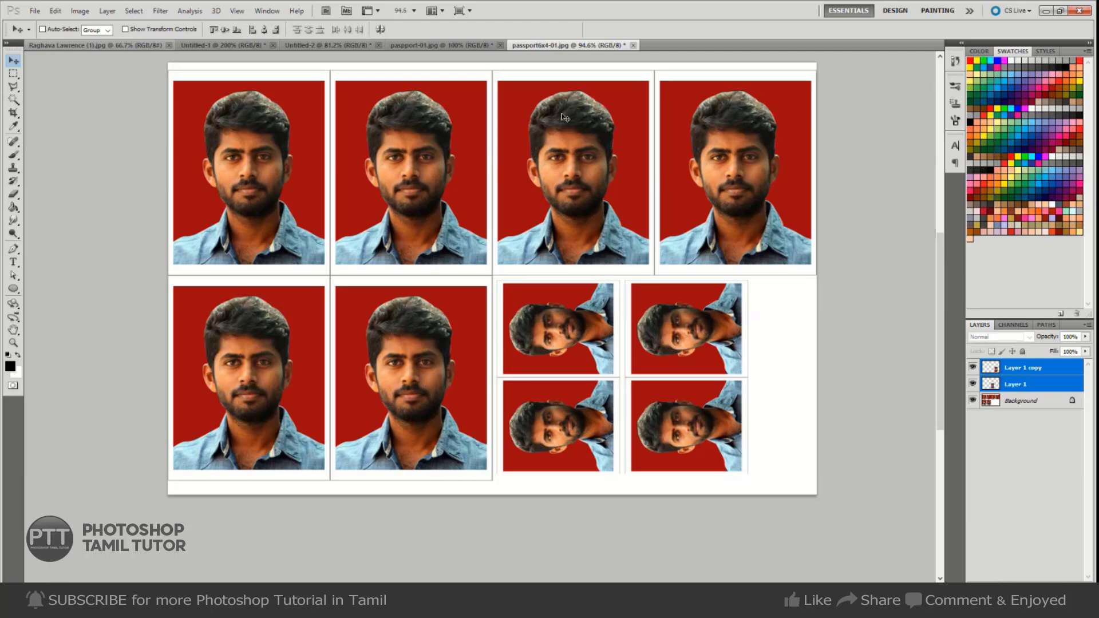
Save a copy of the mixed-size photo sheet to the Desktop in JPEG format, named passport6x4-02
right_click(584, 336)
click(597, 342)
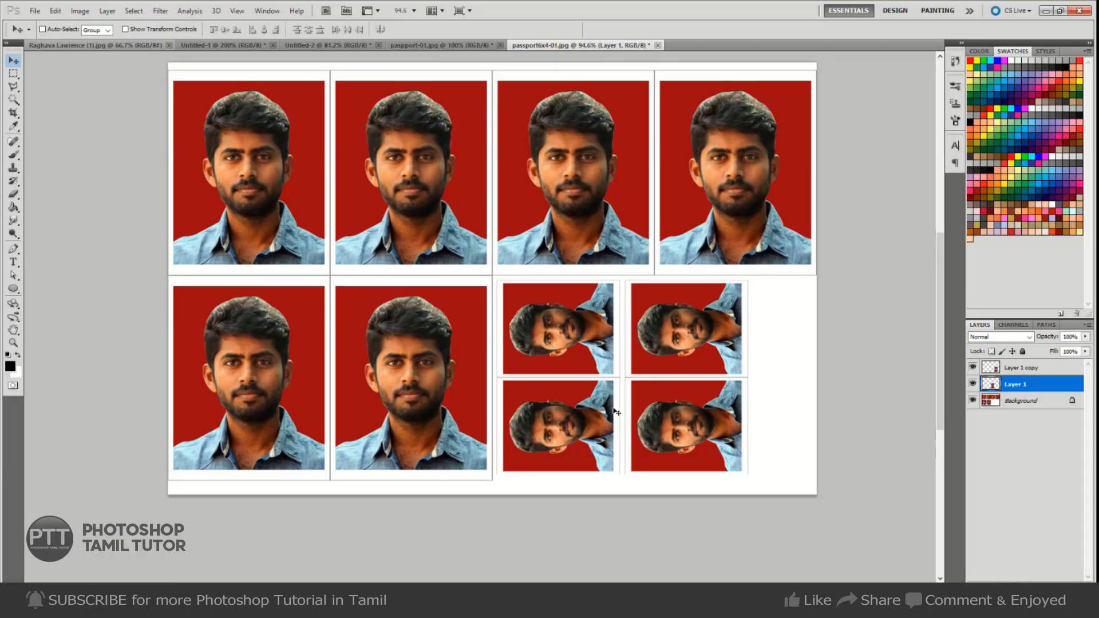
key(ctrl+shift+s)
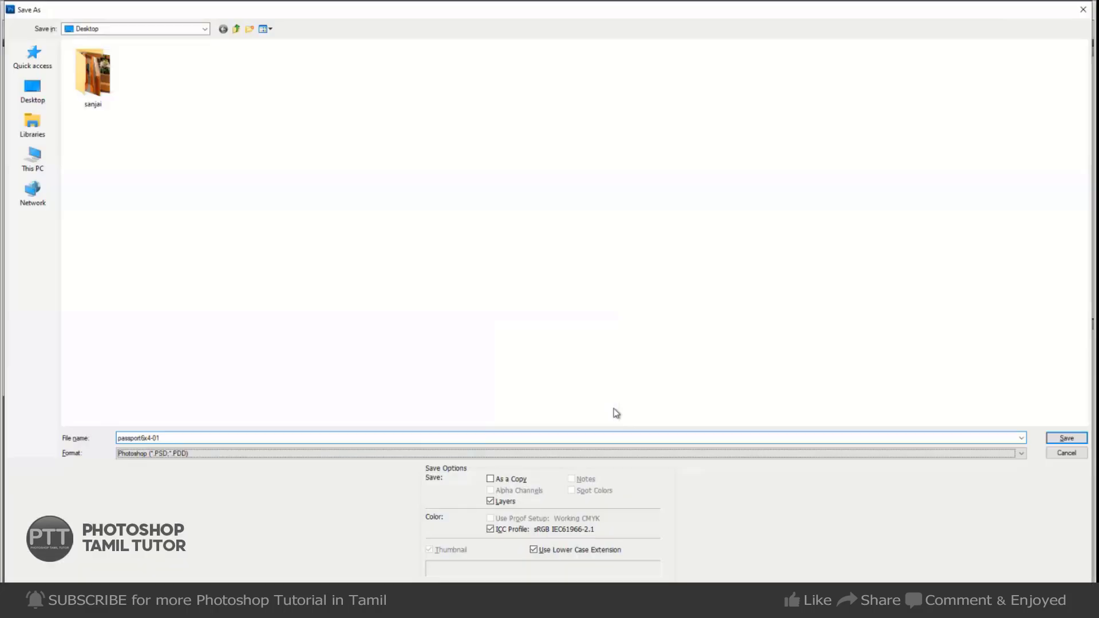
key(j)
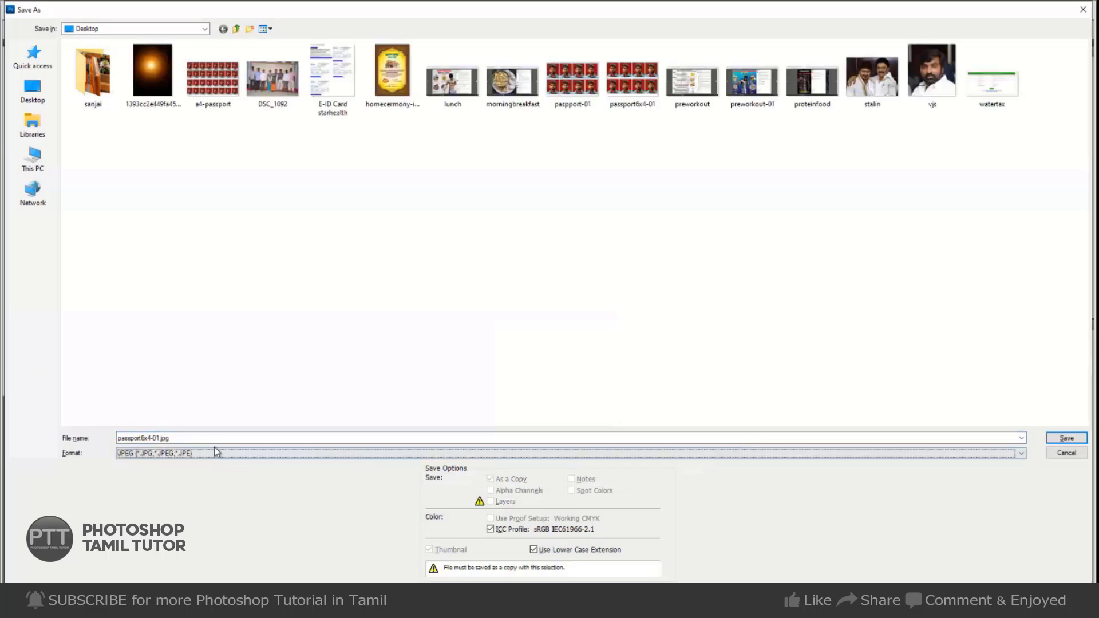
click(218, 455)
click(219, 455)
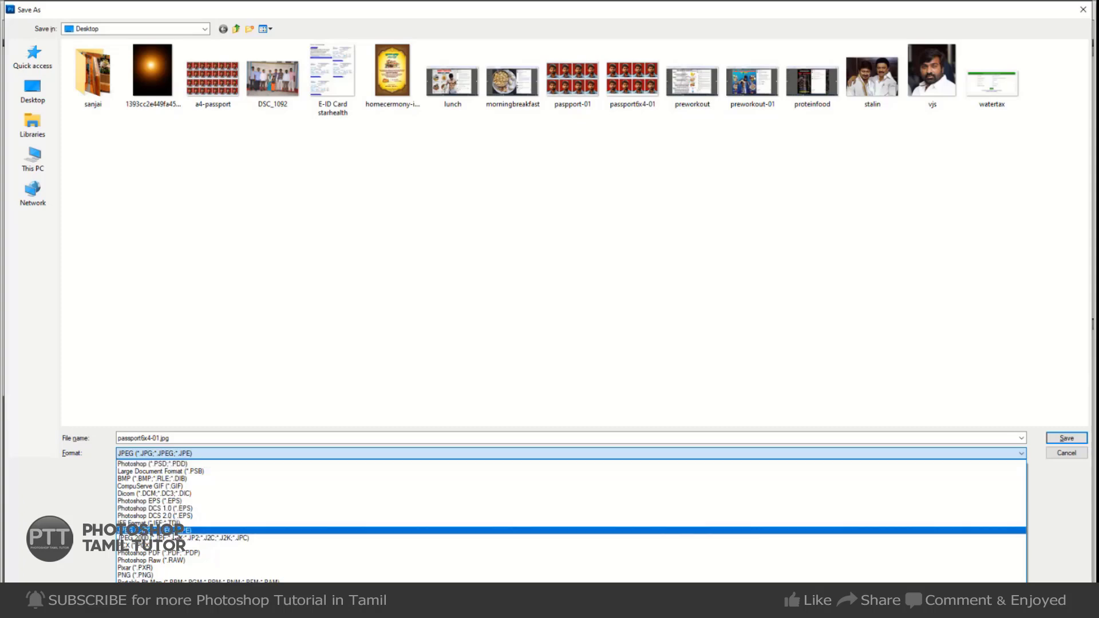
click(189, 530)
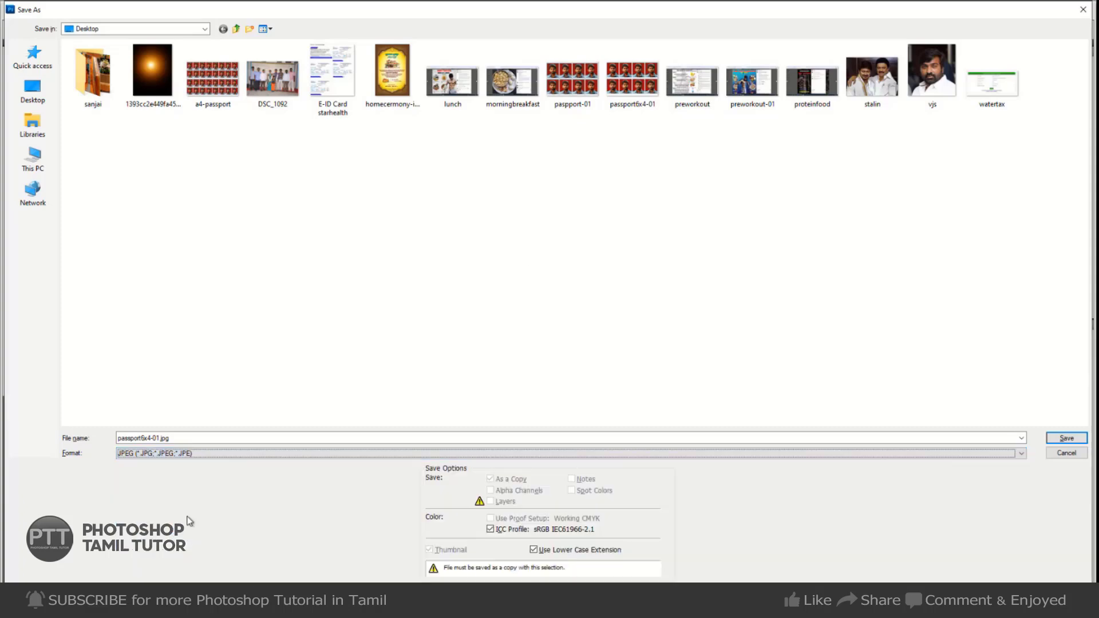
click(636, 112)
double_click(164, 437)
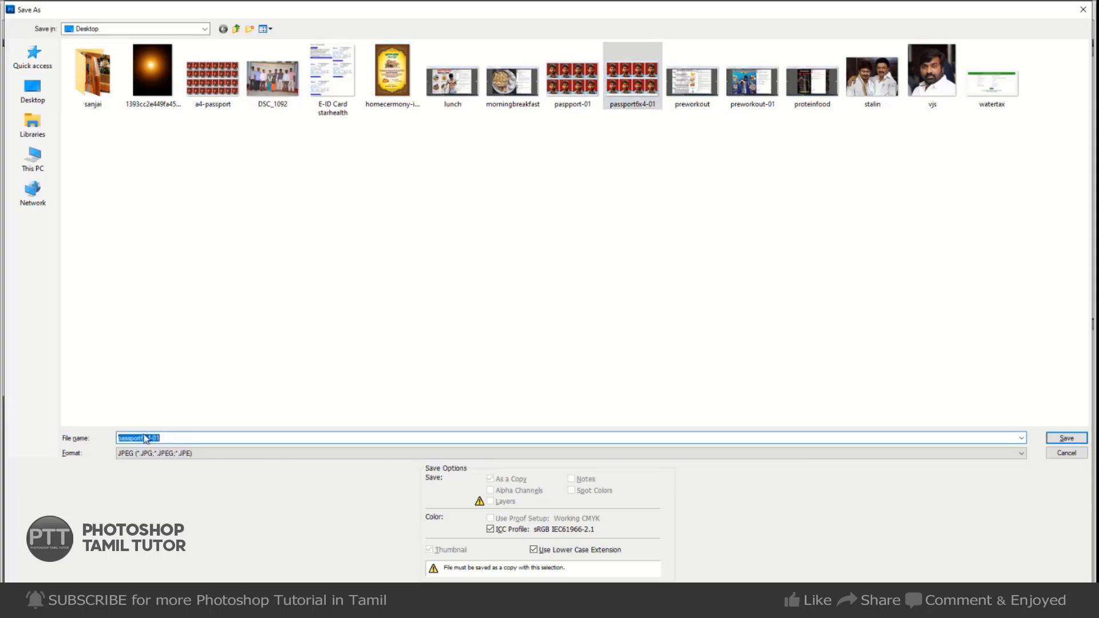
click(189, 437)
text(2)
key(Return)
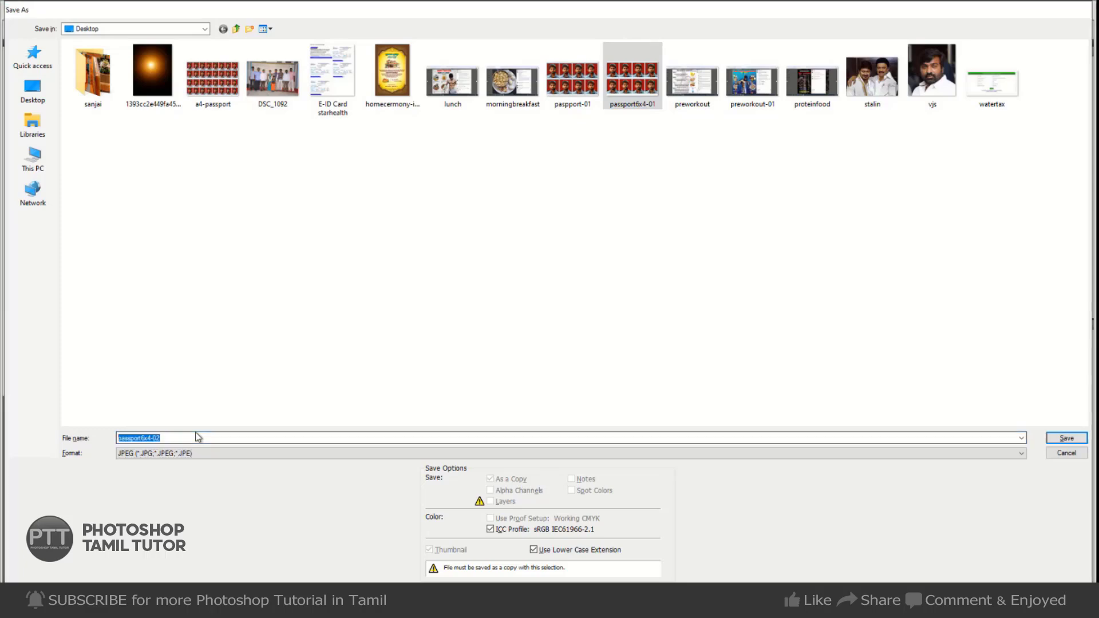
key(Return)
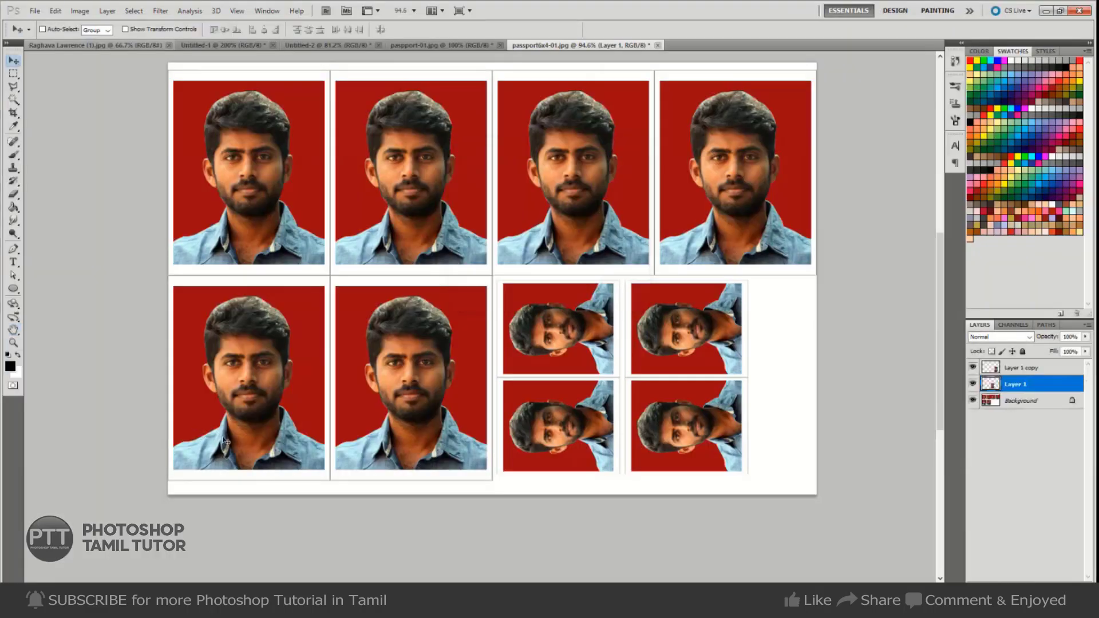
Close the mixed-size photo sheet document without saving its changes
drag(545, 332, 534, 314)
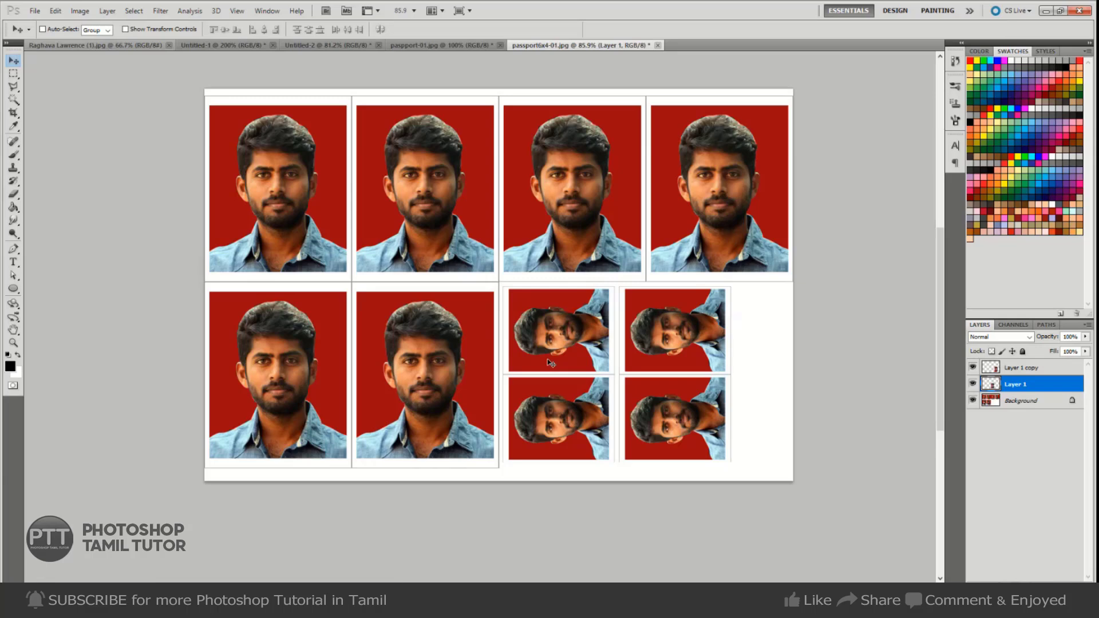
key(ctrl+w)
click(569, 229)
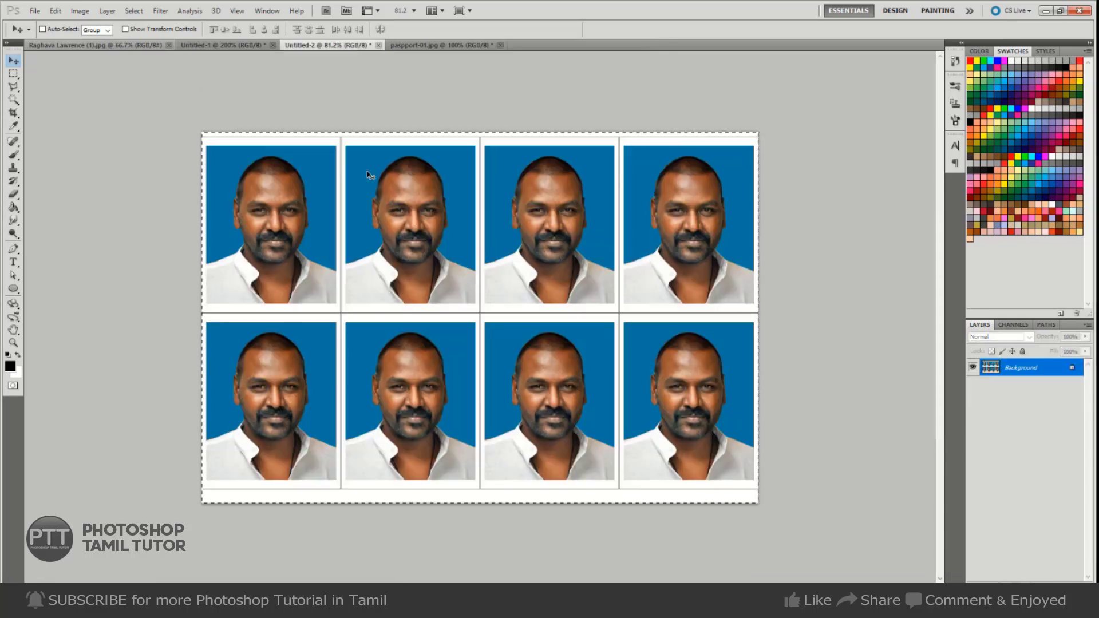
Switch to the single blue-background passport photo document and look up the Define Pattern command
key(ctrl+w)
click(619, 225)
click(256, 46)
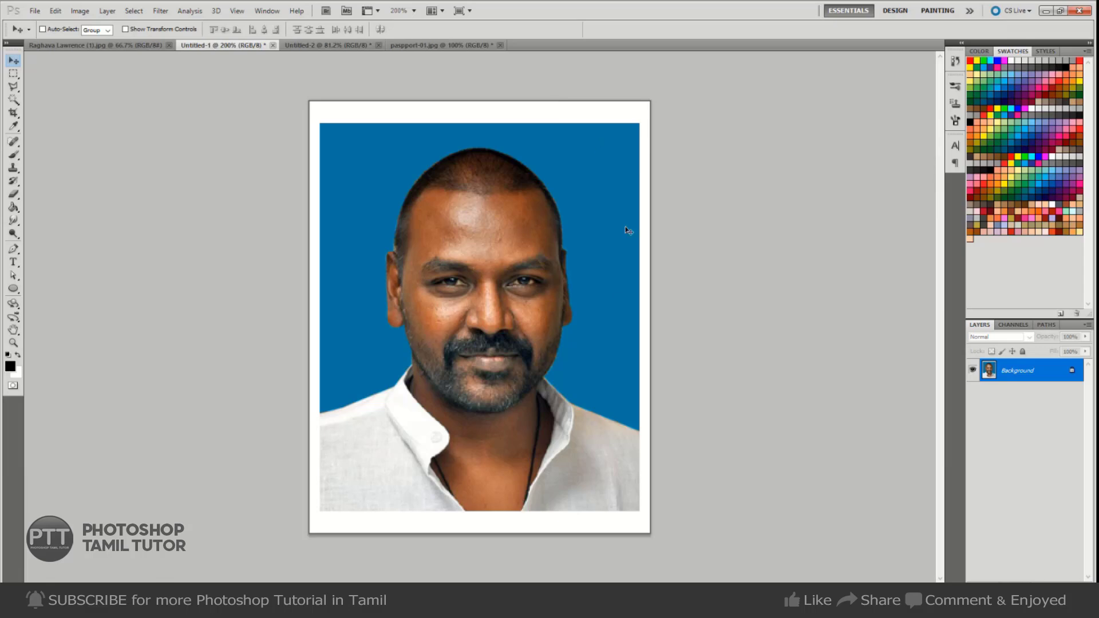
click(55, 11)
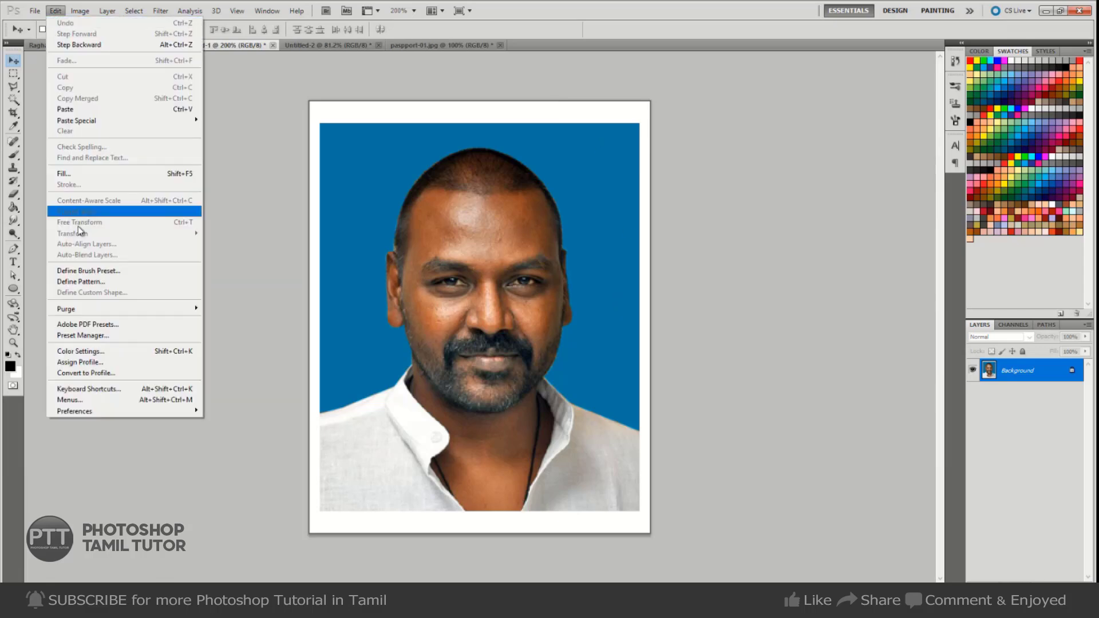
click(222, 93)
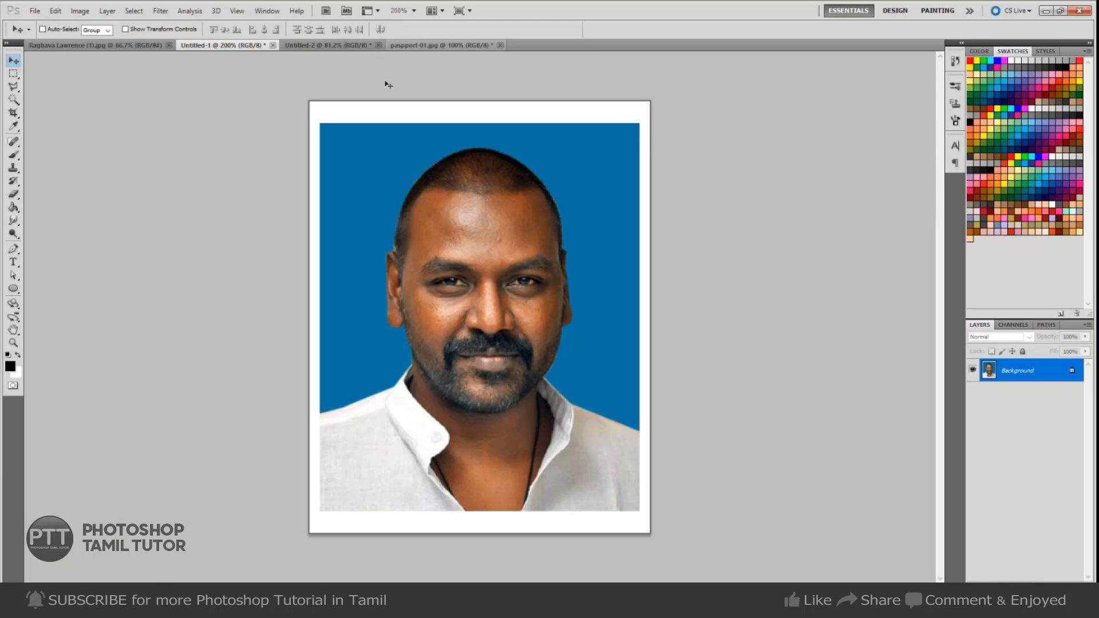
Create a blank white document 6 inches wide and 4 inches high at 200 pixels/inch
key(ctrl+n)
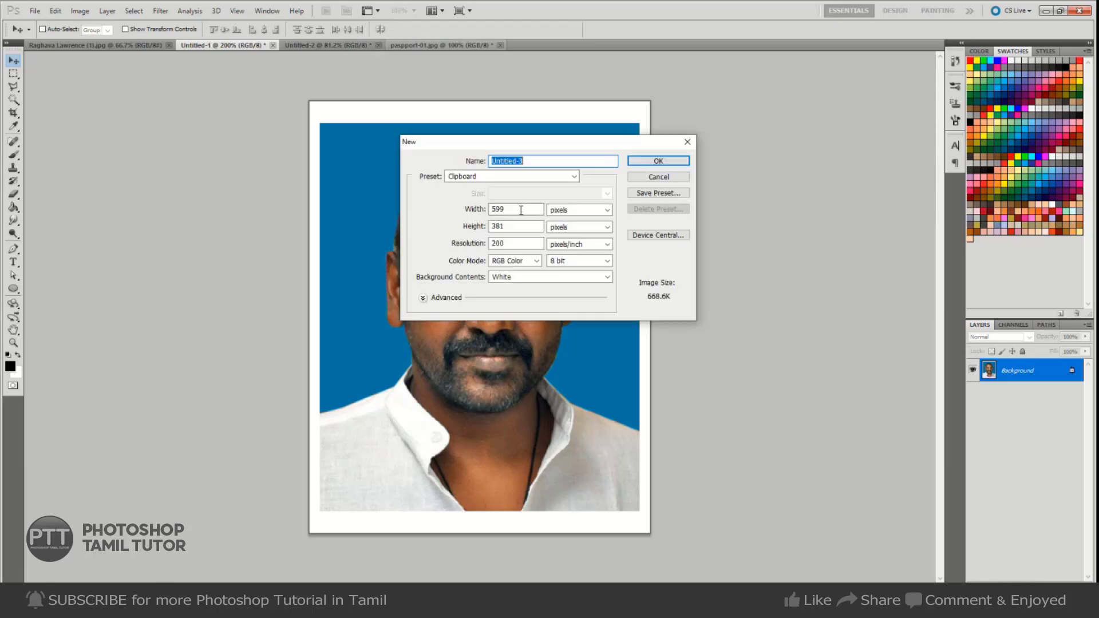
click(572, 210)
click(579, 231)
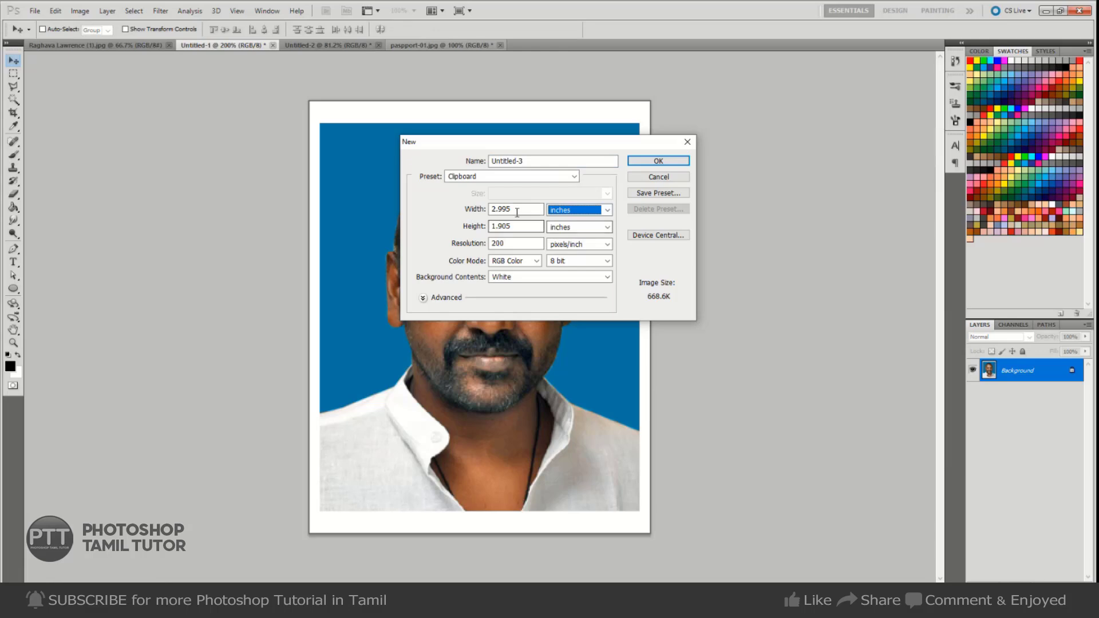
key(shift+Tab)
text(6)
key(Tab)
text(4)
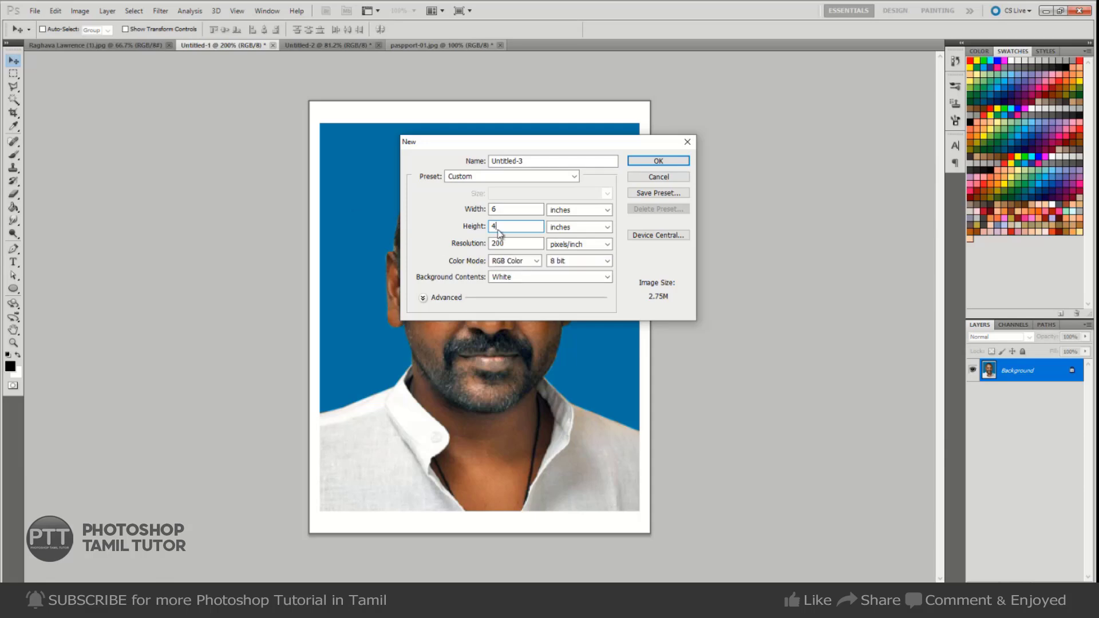
click(527, 244)
drag(527, 244, 406, 249)
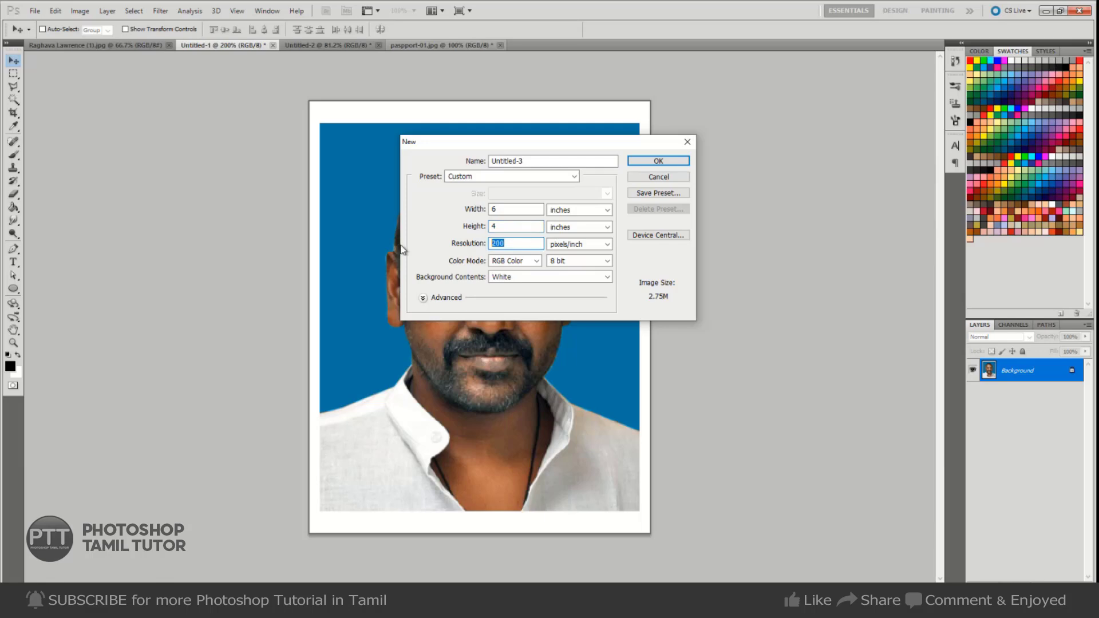
click(660, 162)
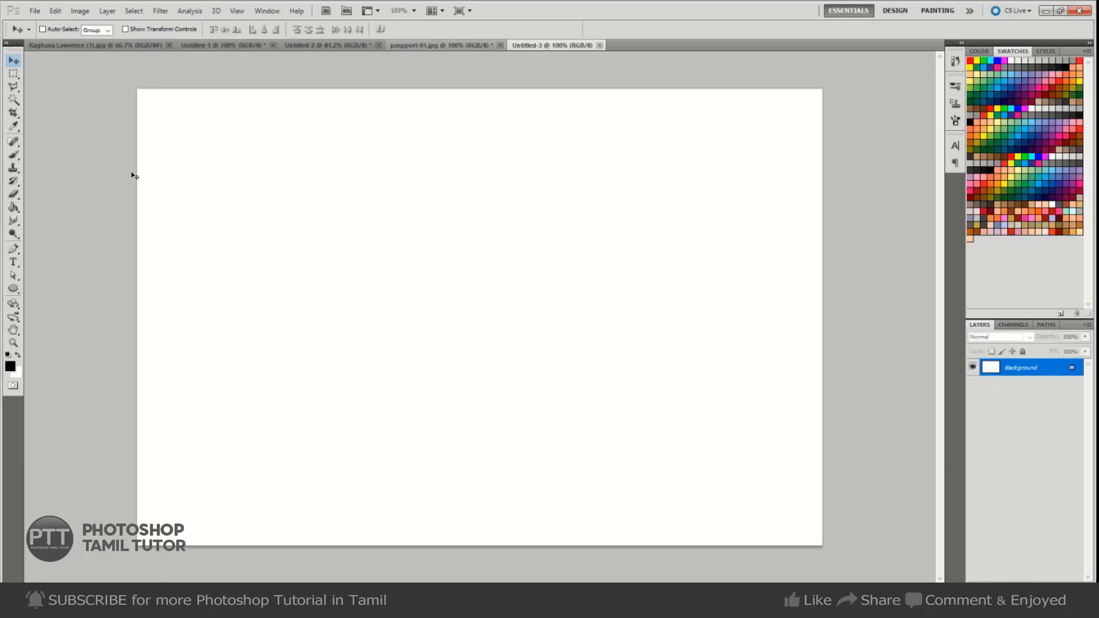
Fill the blank sheet with the blue-background passport photo pattern using the Paint Bucket, undoing and repeating the fill
key(g)
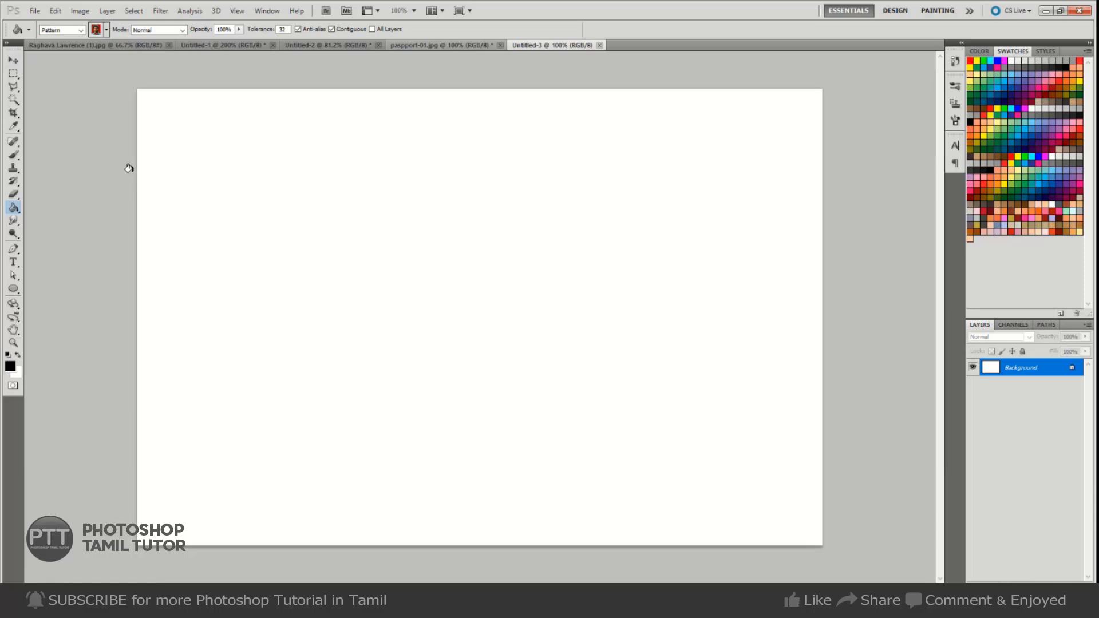
right_click(20, 214)
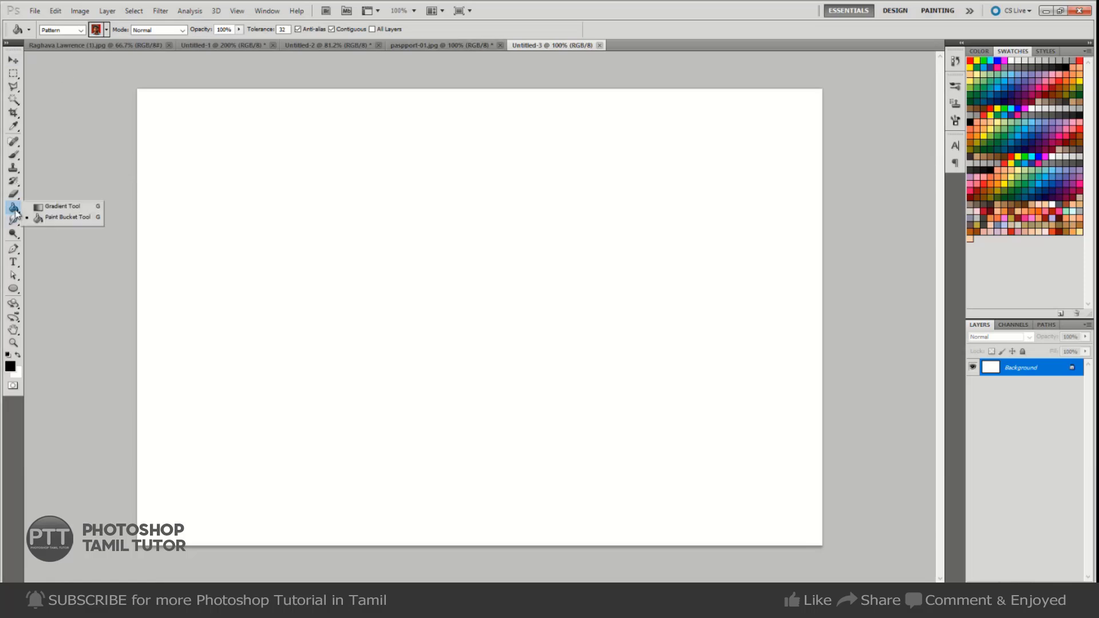
click(62, 218)
click(83, 29)
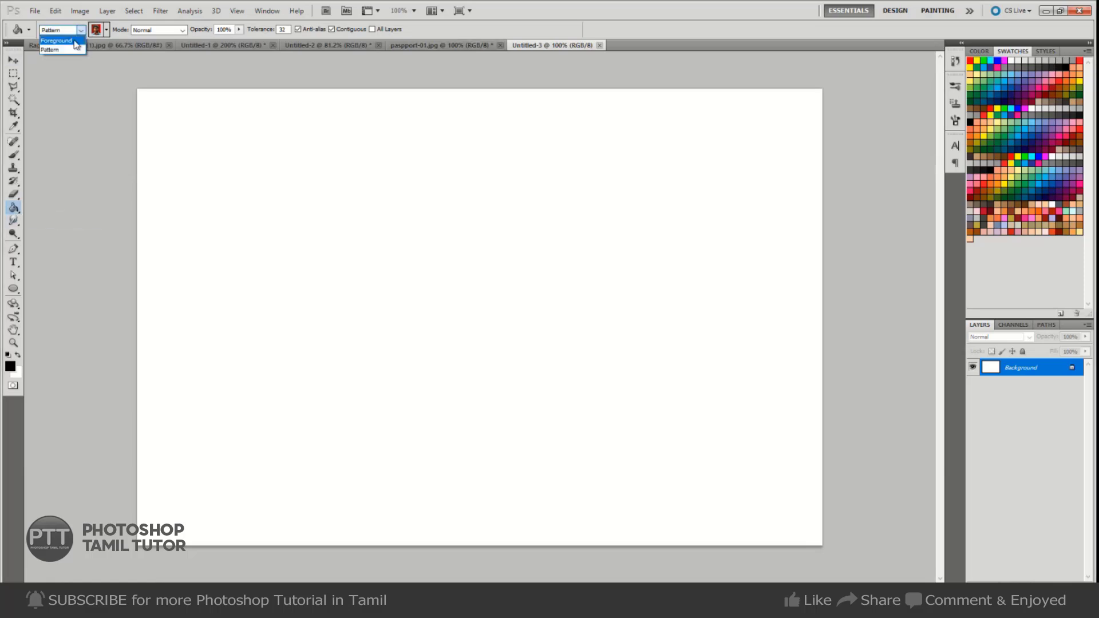
click(62, 51)
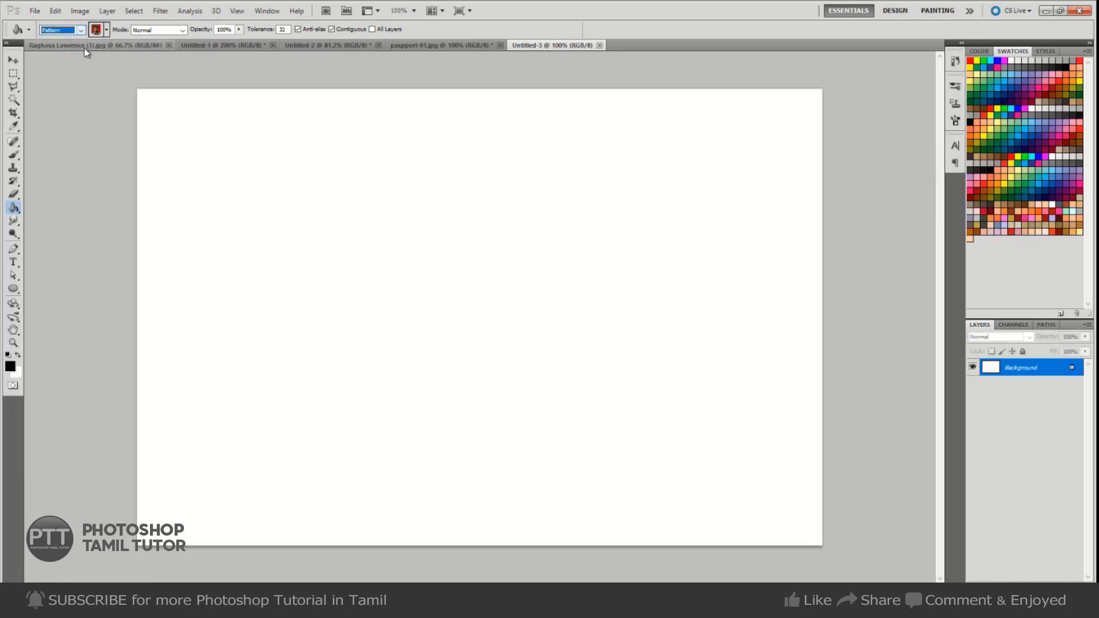
click(107, 30)
click(83, 55)
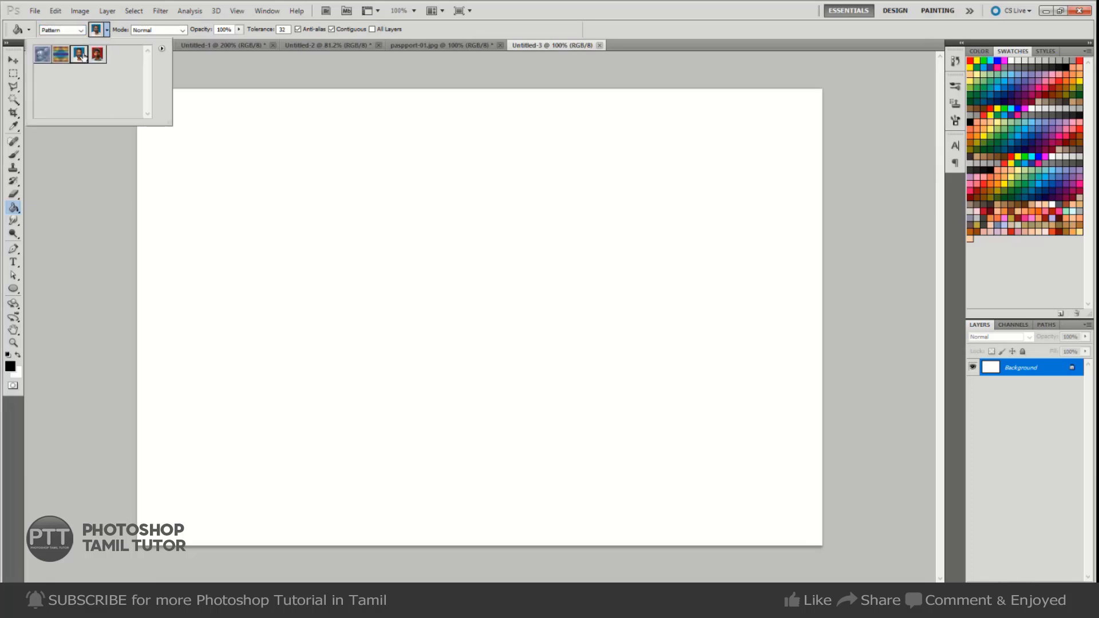
click(226, 193)
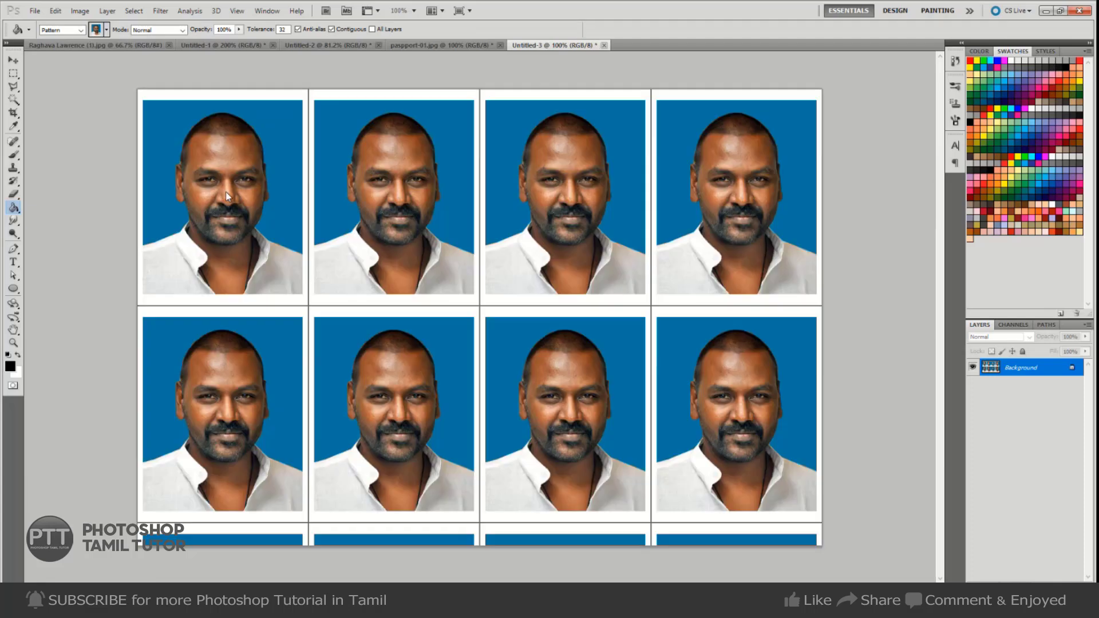
key(ctrl+z)
click(245, 196)
key(m)
drag(138, 523, 824, 548)
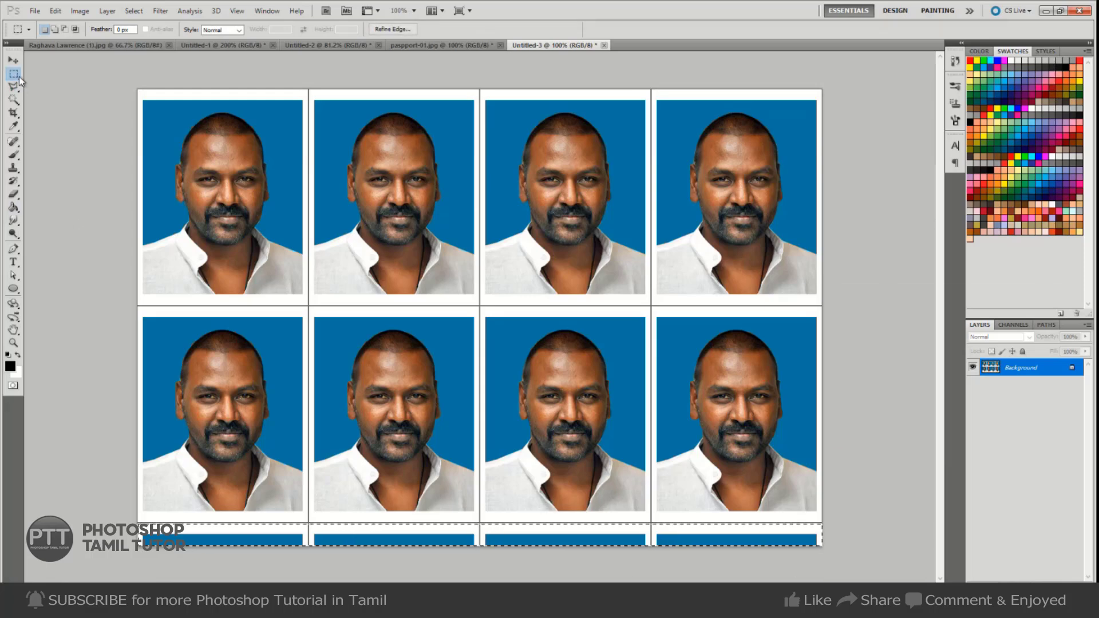
key(ctrl+d)
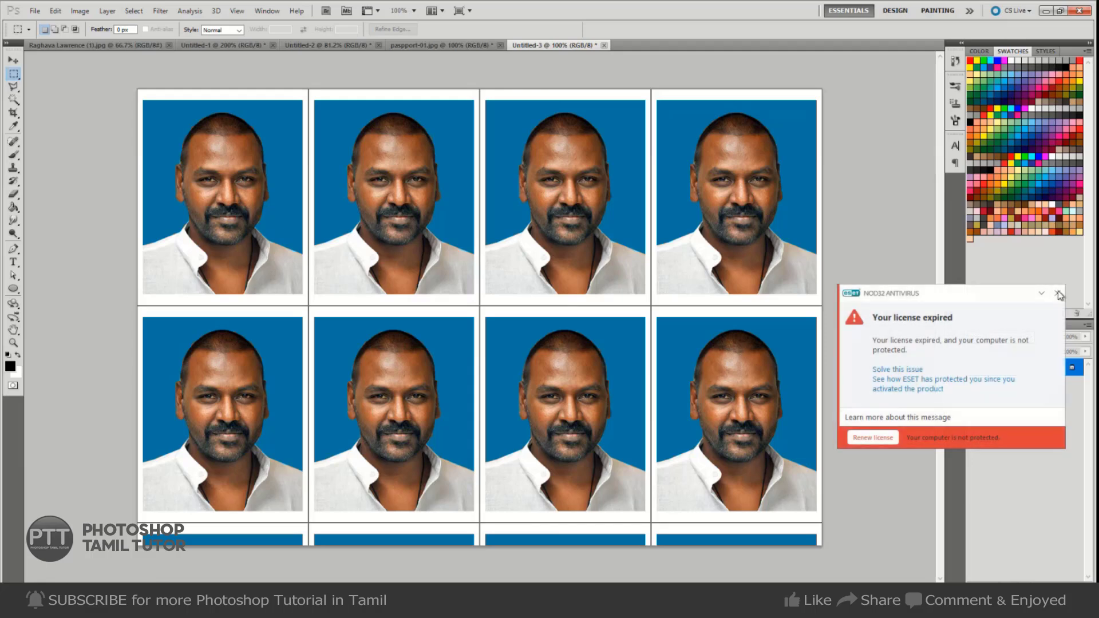
Select the cropped strip of photos below the second row with the Rectangular Marquee, delete it and deselect
click(13, 74)
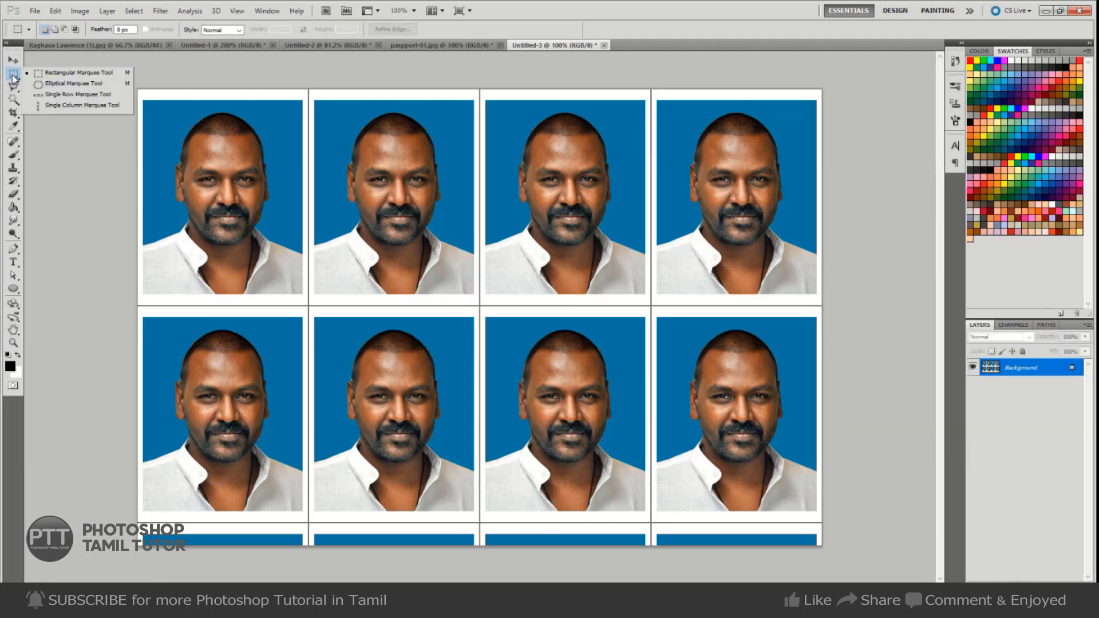
click(103, 74)
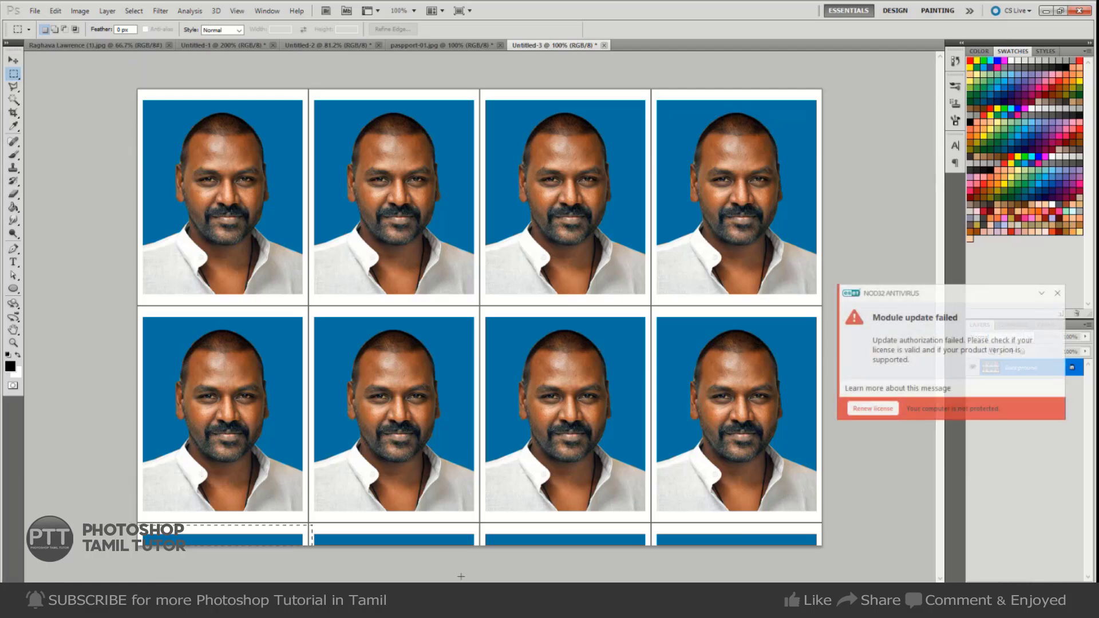
drag(461, 577, 867, 576)
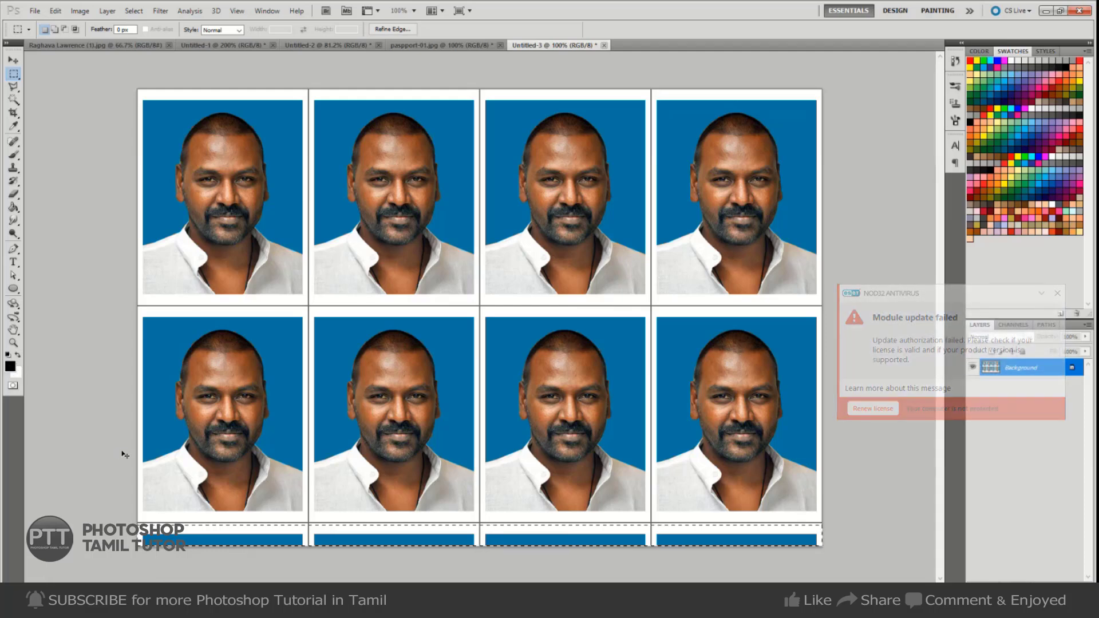
key(BackSpace)
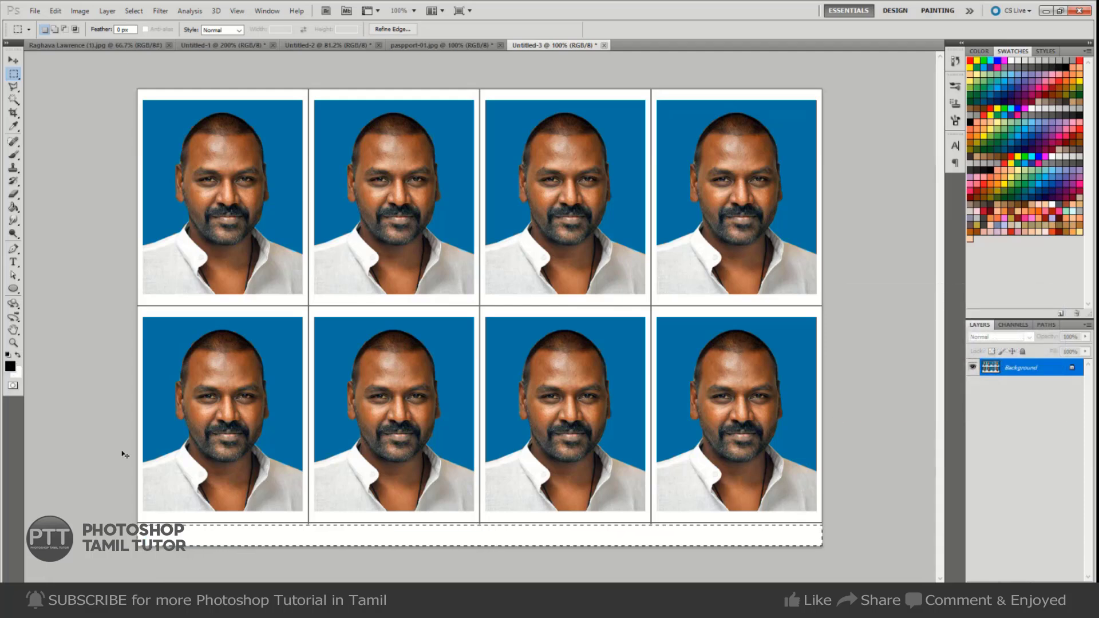
key(ctrl+d)
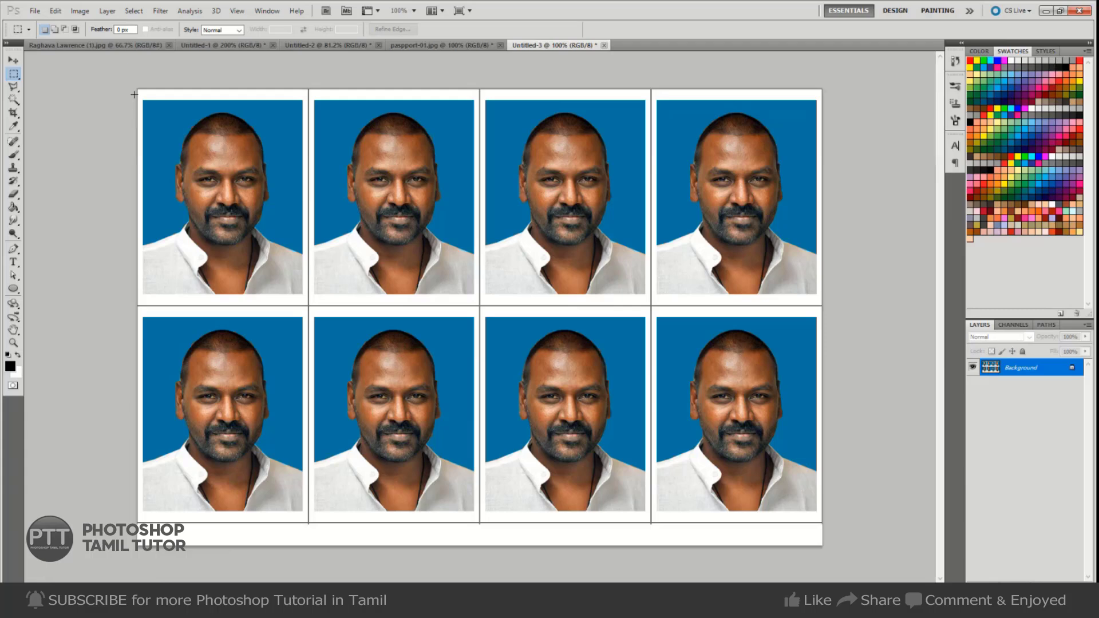
Select both full rows of photos, nudge them down about 20 pixels to balance the blank margins, and deselect
drag(272, 181, 935, 525)
key(v)
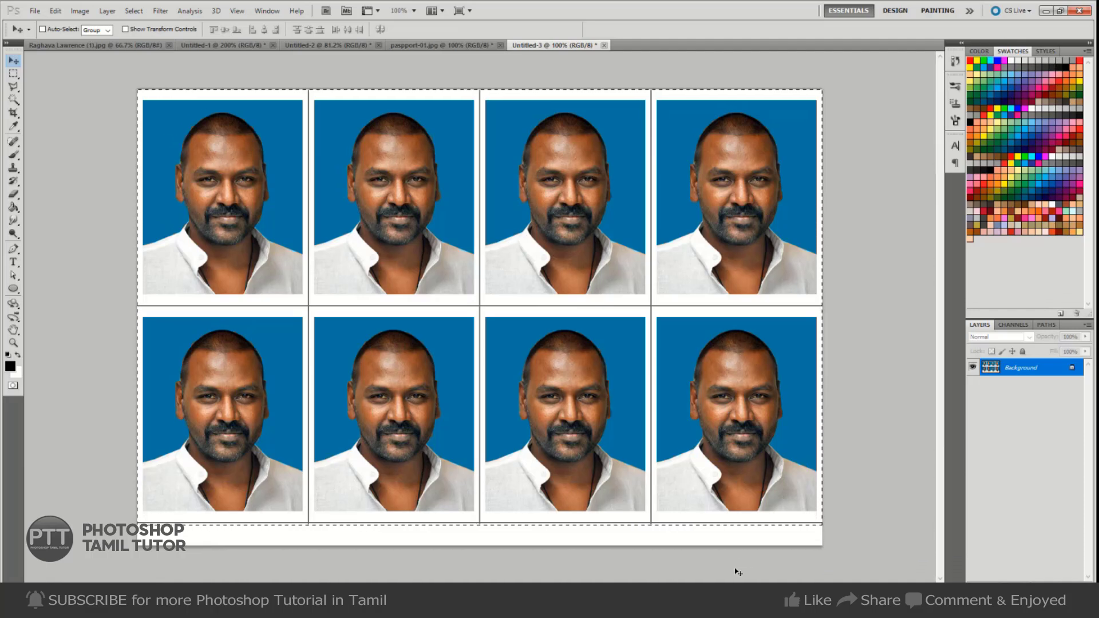
key(Down)
key(Down)
key(Down)
key(Down)
key(Down)
key(Down)
key(Down)
key(Down)
key(Down)
key(Down)
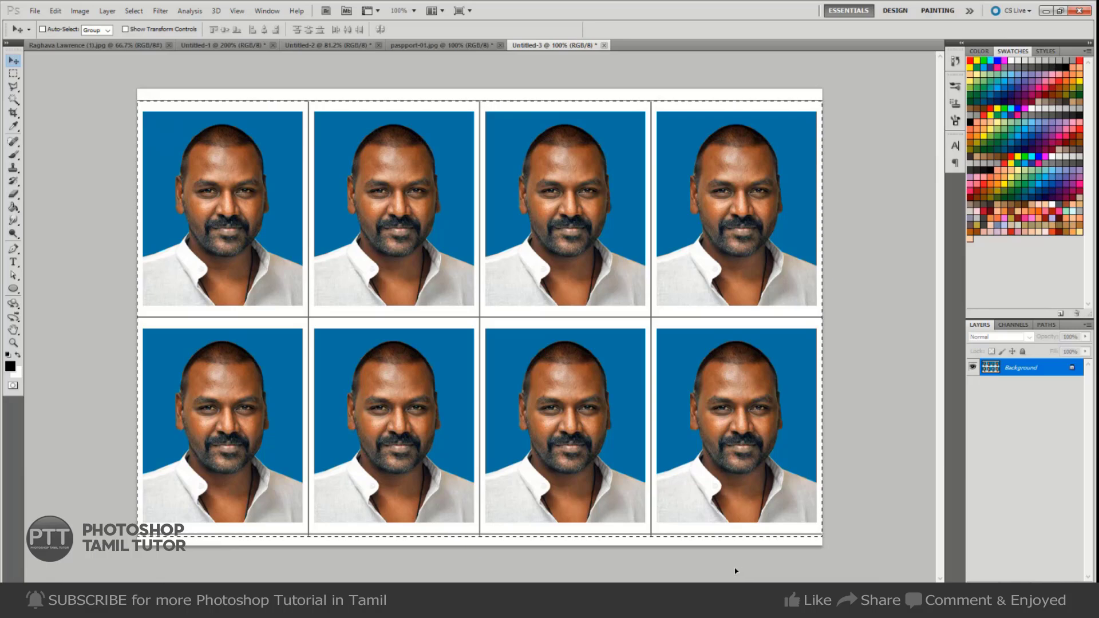
key(Down)
key(Down)
key(Down)
key(Down)
key(Down)
key(Down)
key(Down)
key(Down)
key(Down)
key(Down)
key(ctrl+d)
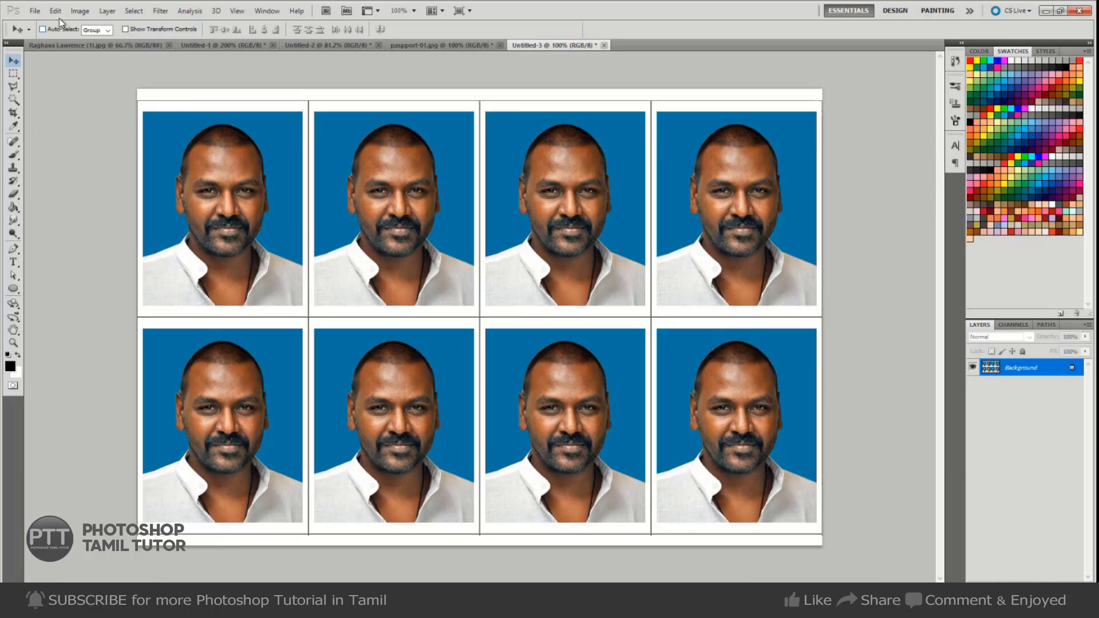
Save the eight-photo sheet to the Desktop as a JPEG named pp6x4-01 at Maximum quality 12 with the Baseline ("Standard") format
click(35, 11)
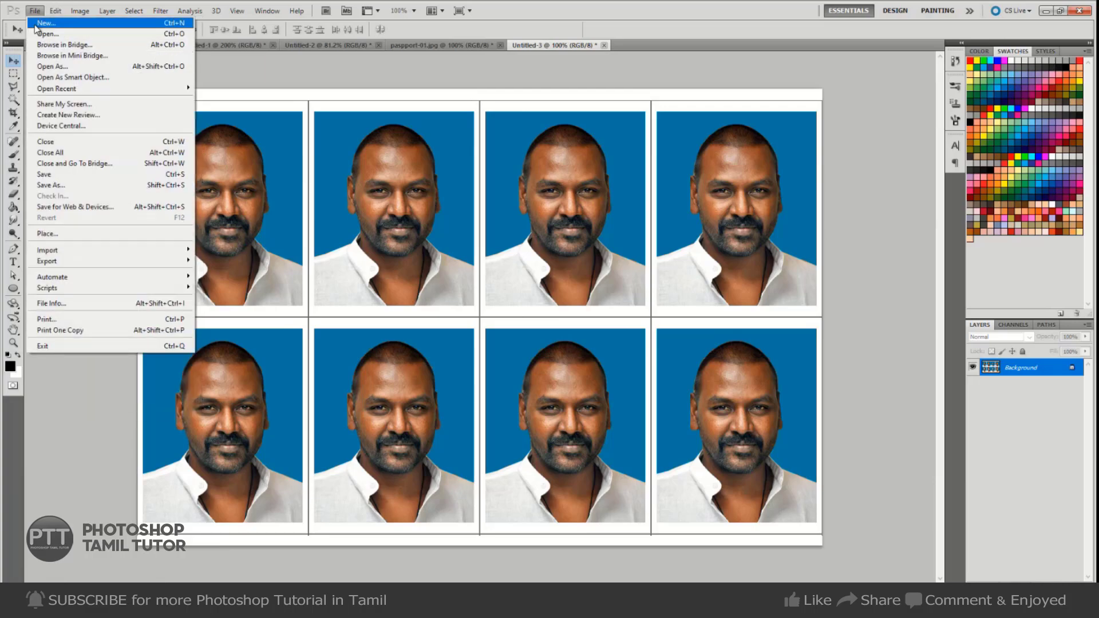
click(60, 185)
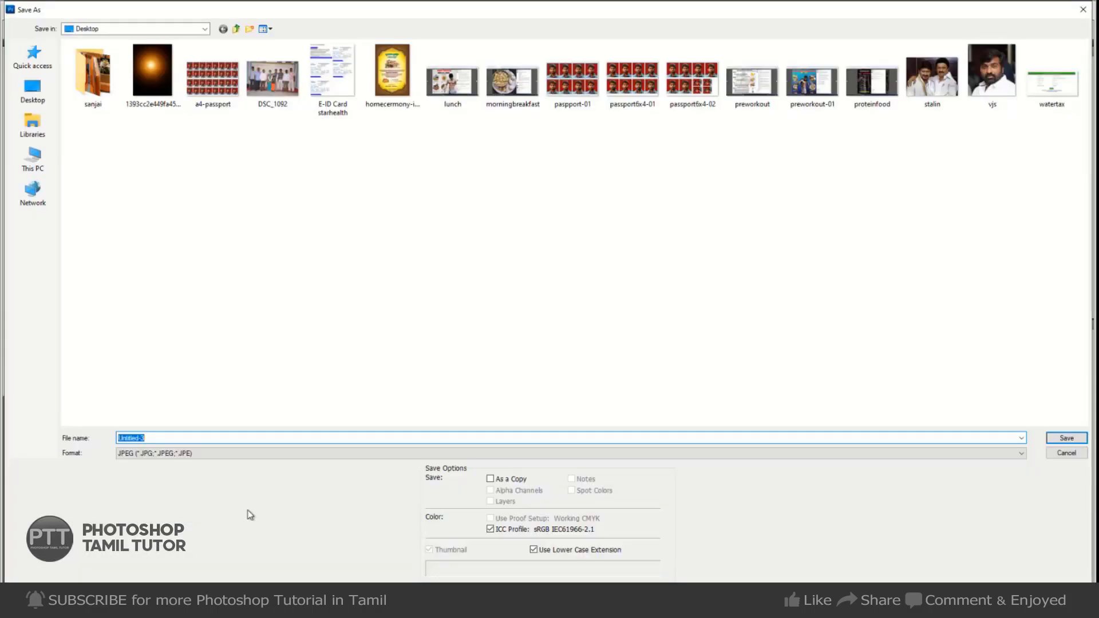
click(221, 455)
click(164, 530)
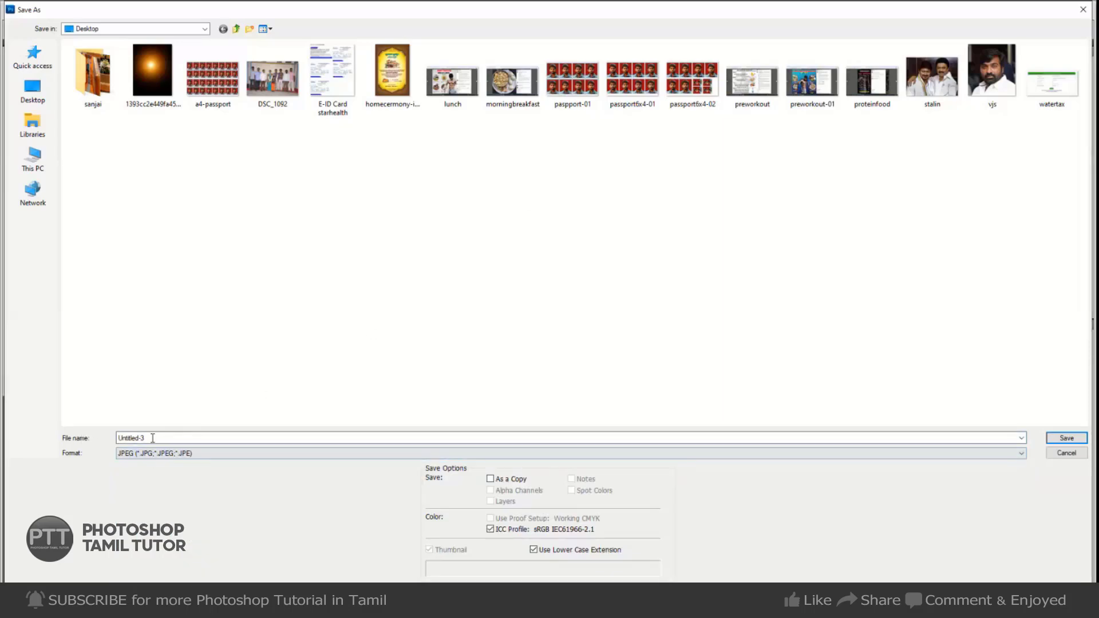
double_click(172, 438)
text(p)
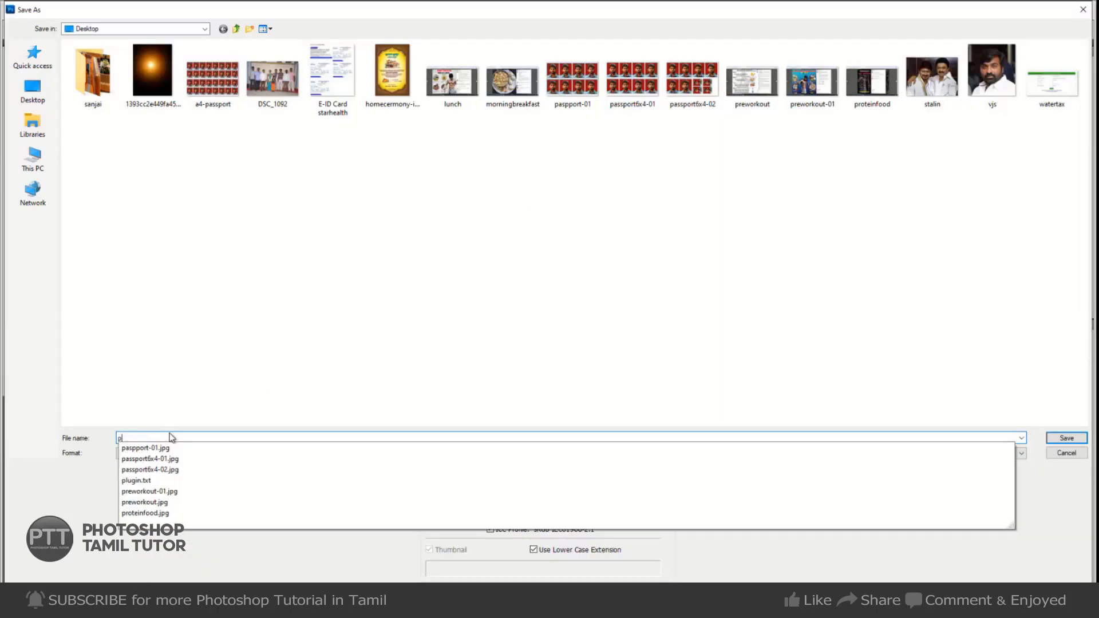
text(p6x4-01)
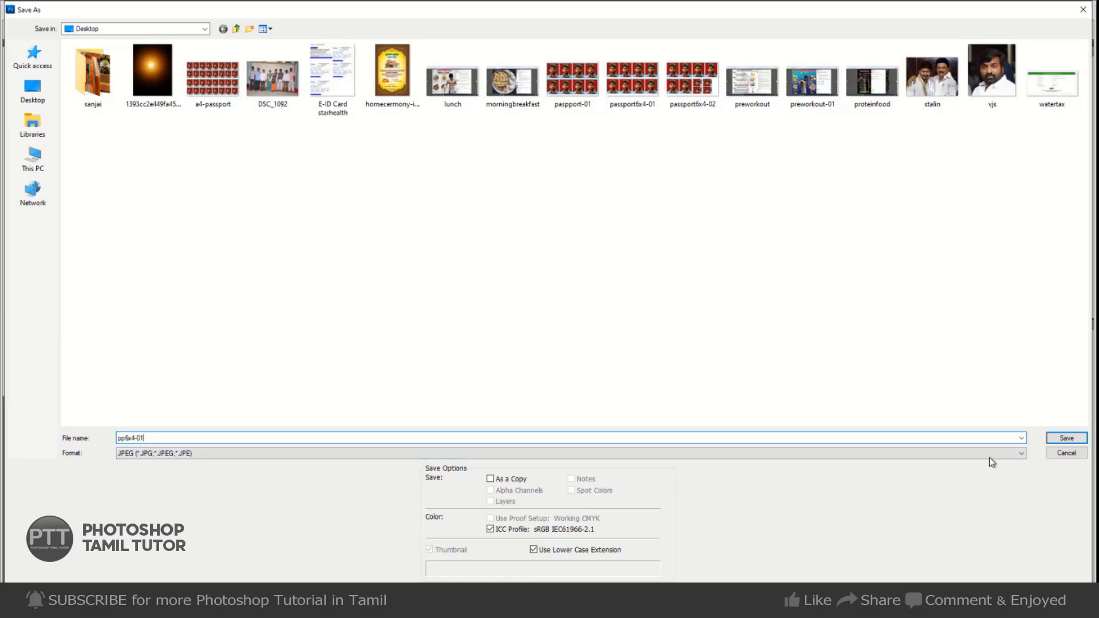
click(1068, 438)
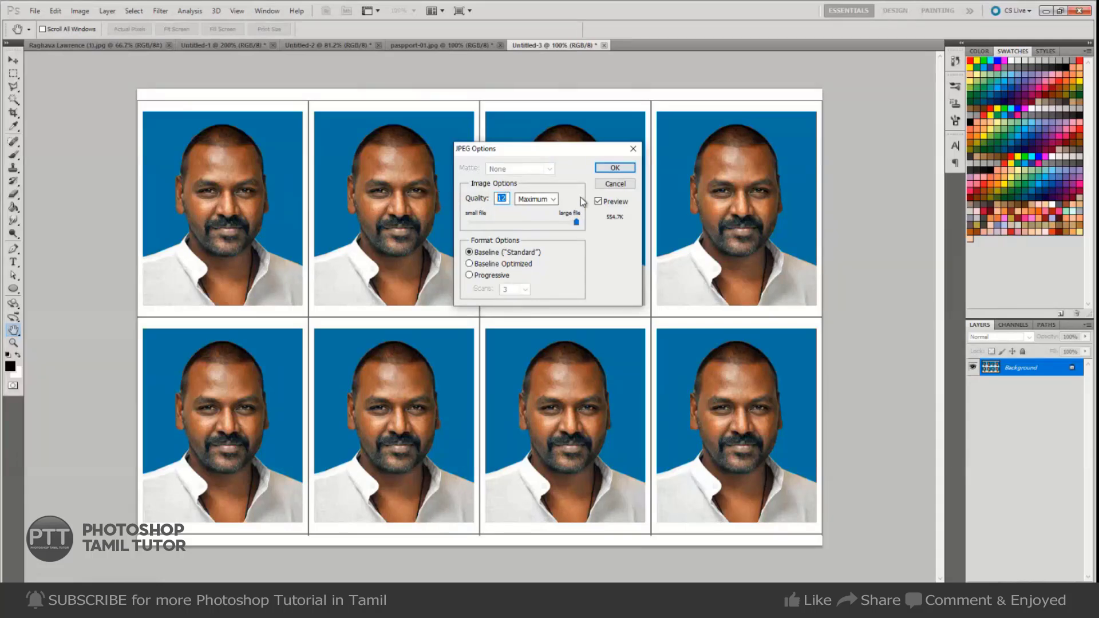
click(617, 167)
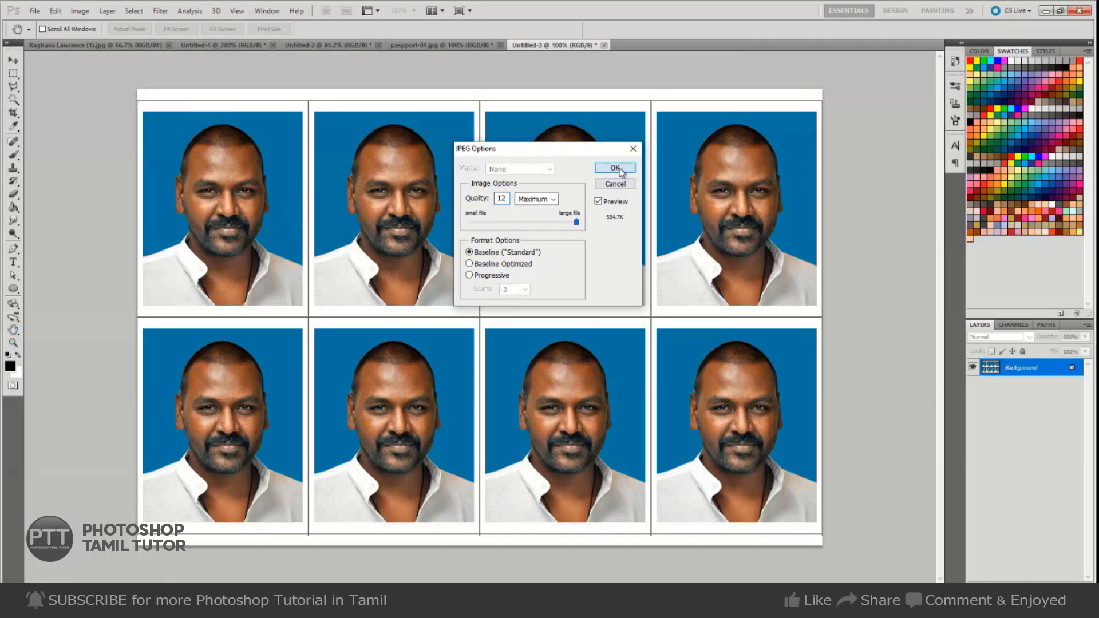